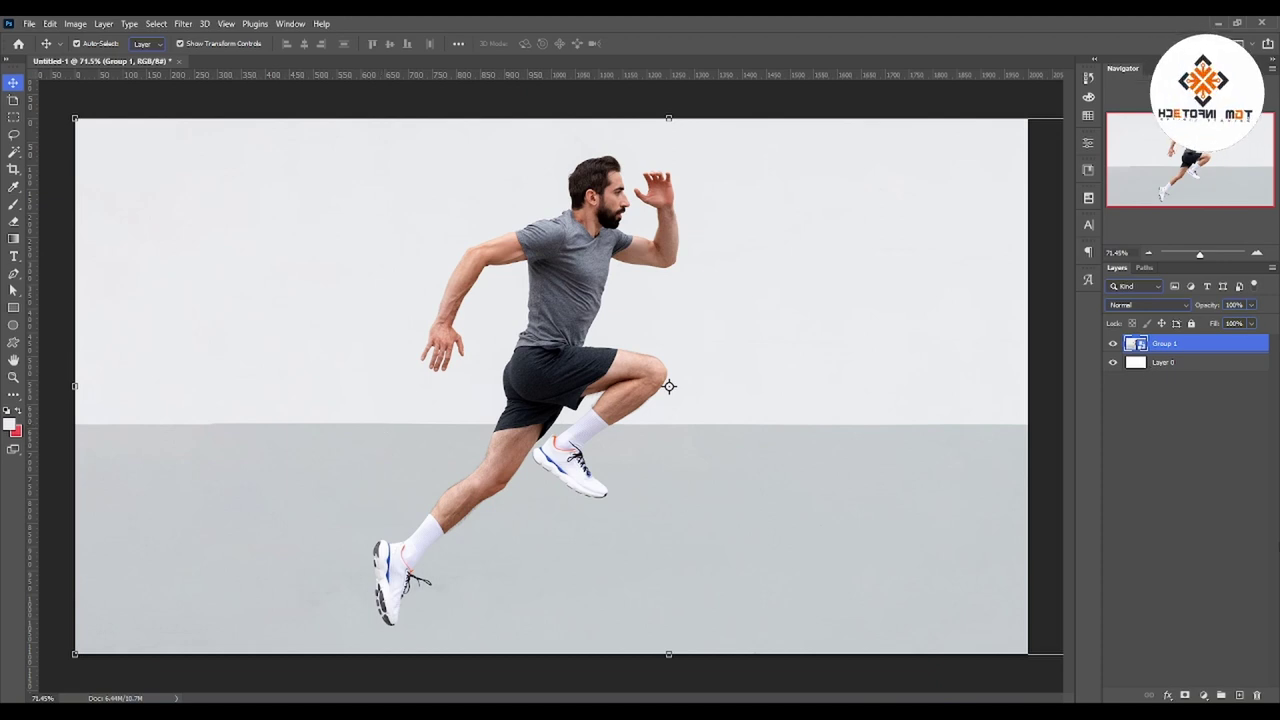
# Step: Duplicate Group 1 and rasterize the resulting Group 1 copy layer
pyautogui.hotkey('ctrl', 'j')
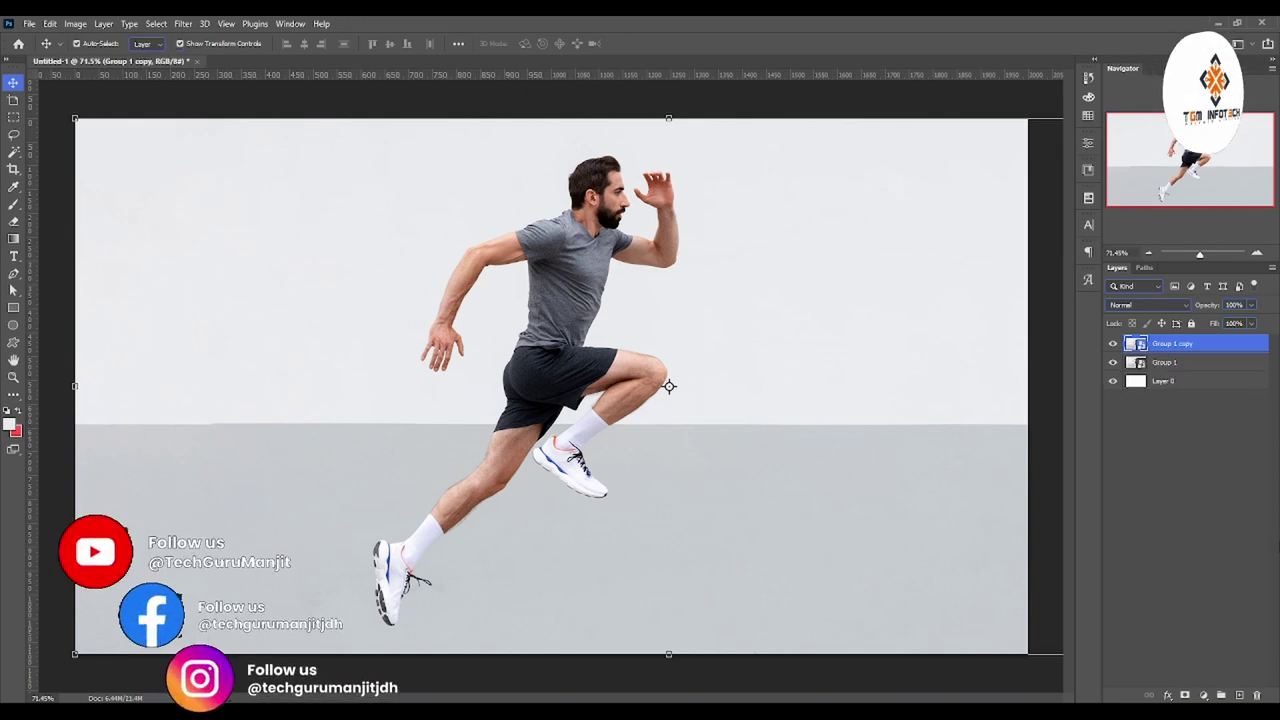
pyautogui.rightClick(1163, 349)
pyautogui.click(1038, 374)
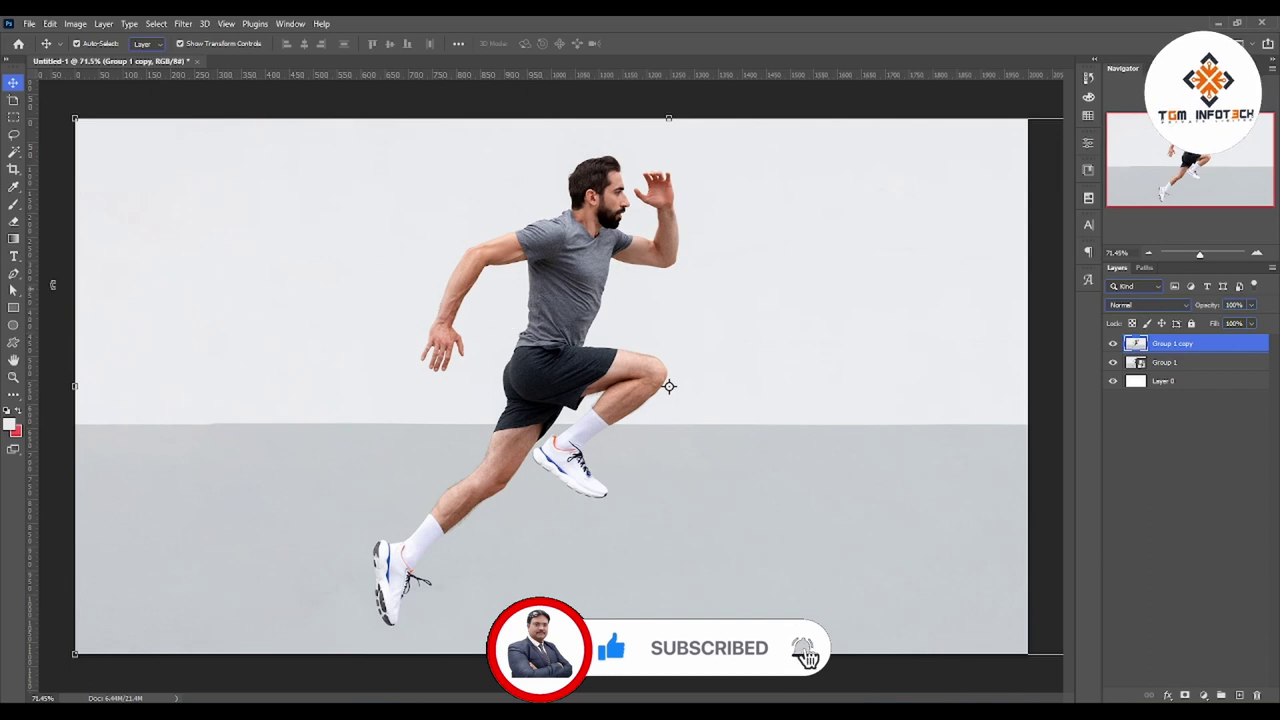
pyautogui.click(13, 117)
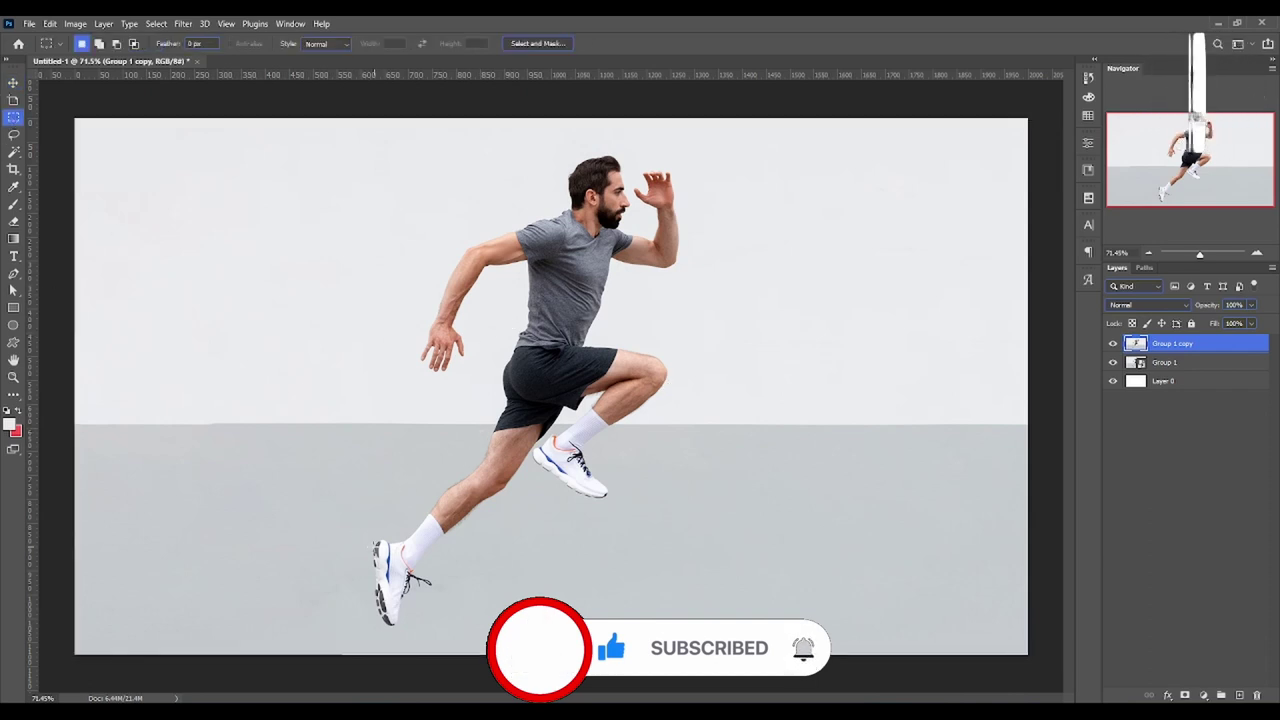
# Step: Marquee a thin strip around the back shoe and shift it to the right
pyautogui.moveTo(364, 532)
pyautogui.mouseDown()
pyautogui.moveTo(398, 632)
pyautogui.moveTo(531, 597)
pyautogui.moveTo(588, 601)
pyautogui.mouseUp()
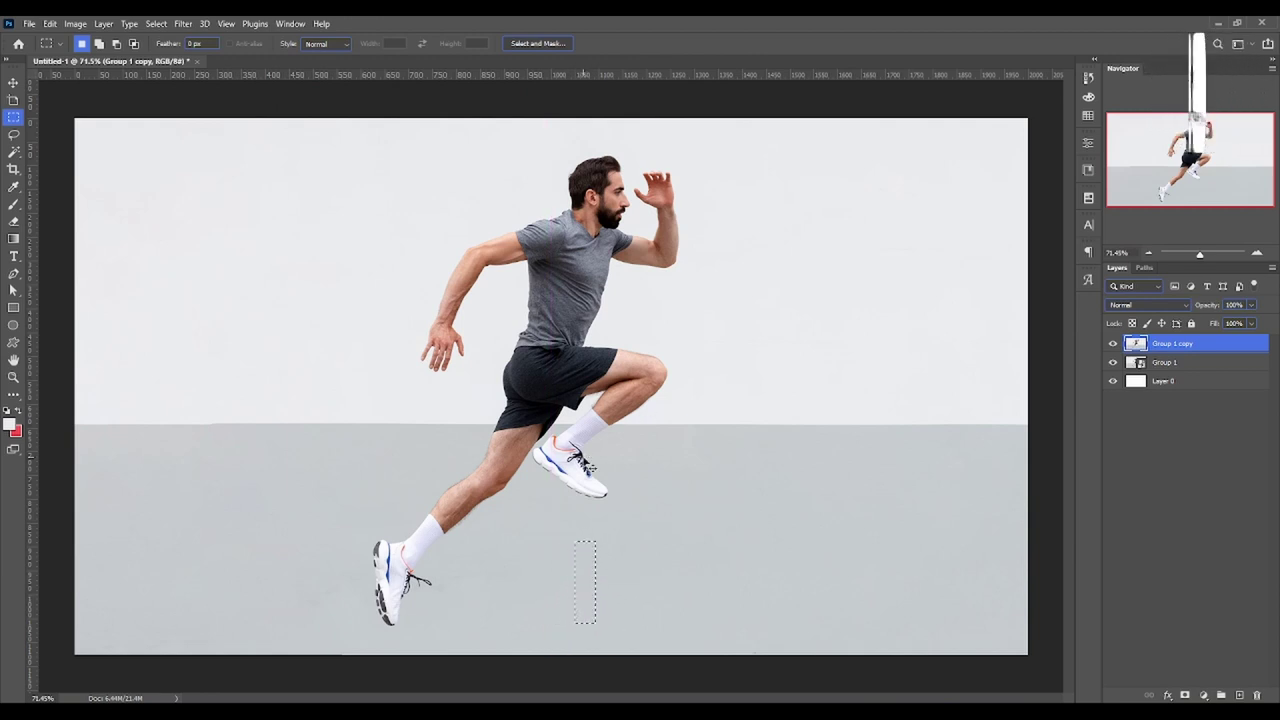
pyautogui.press('v')
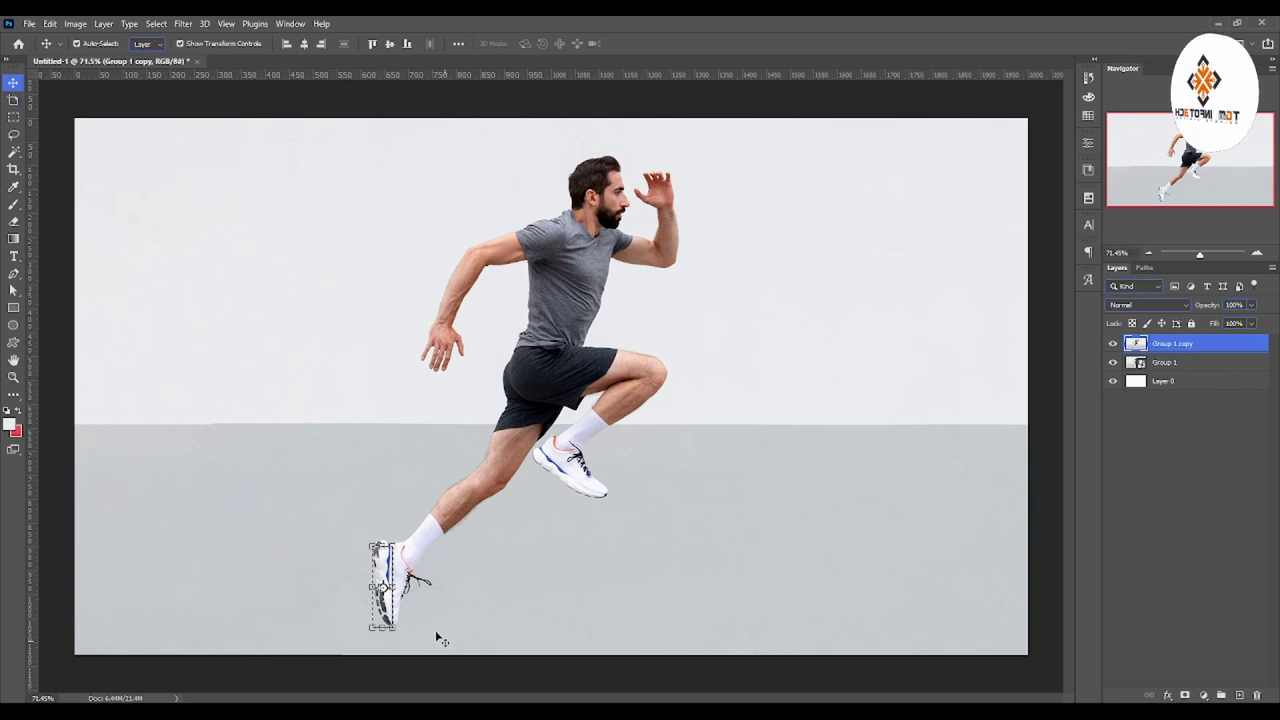
pyautogui.moveTo(383, 588); pyautogui.dragTo(579, 562)
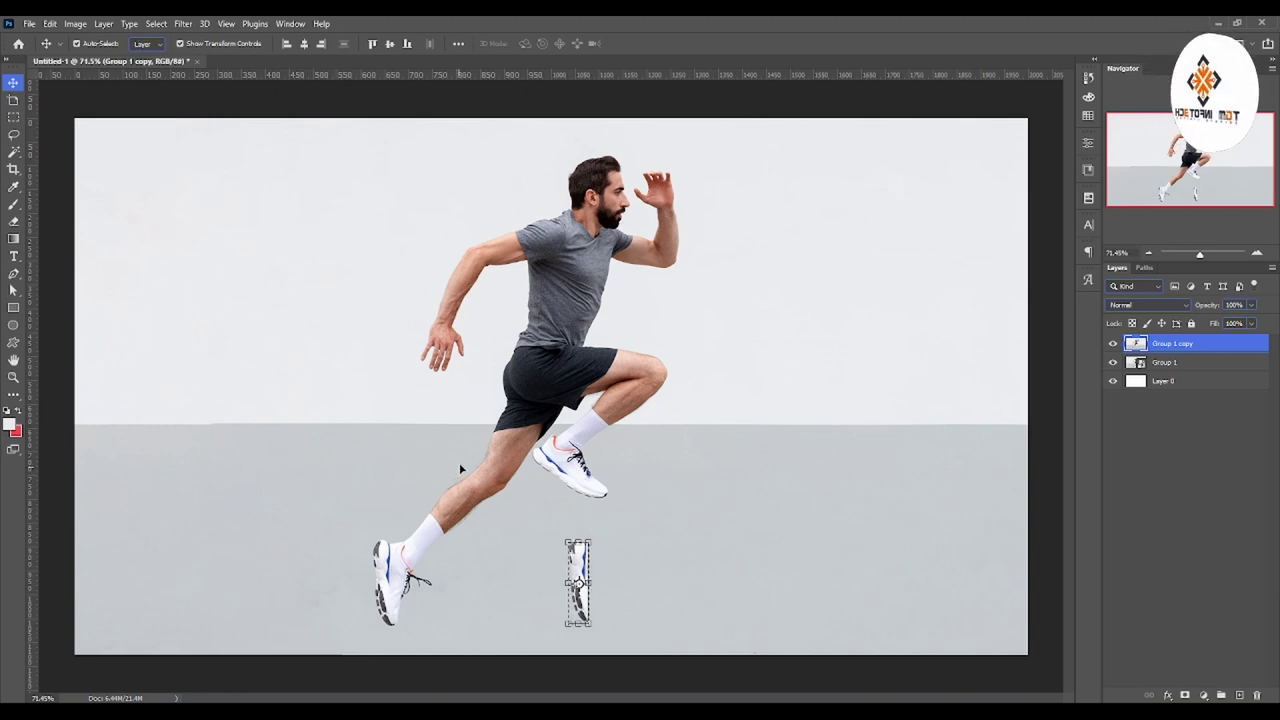
# Step: Select the back shin strip, move it about 80 px right and transform it
pyautogui.press('m')
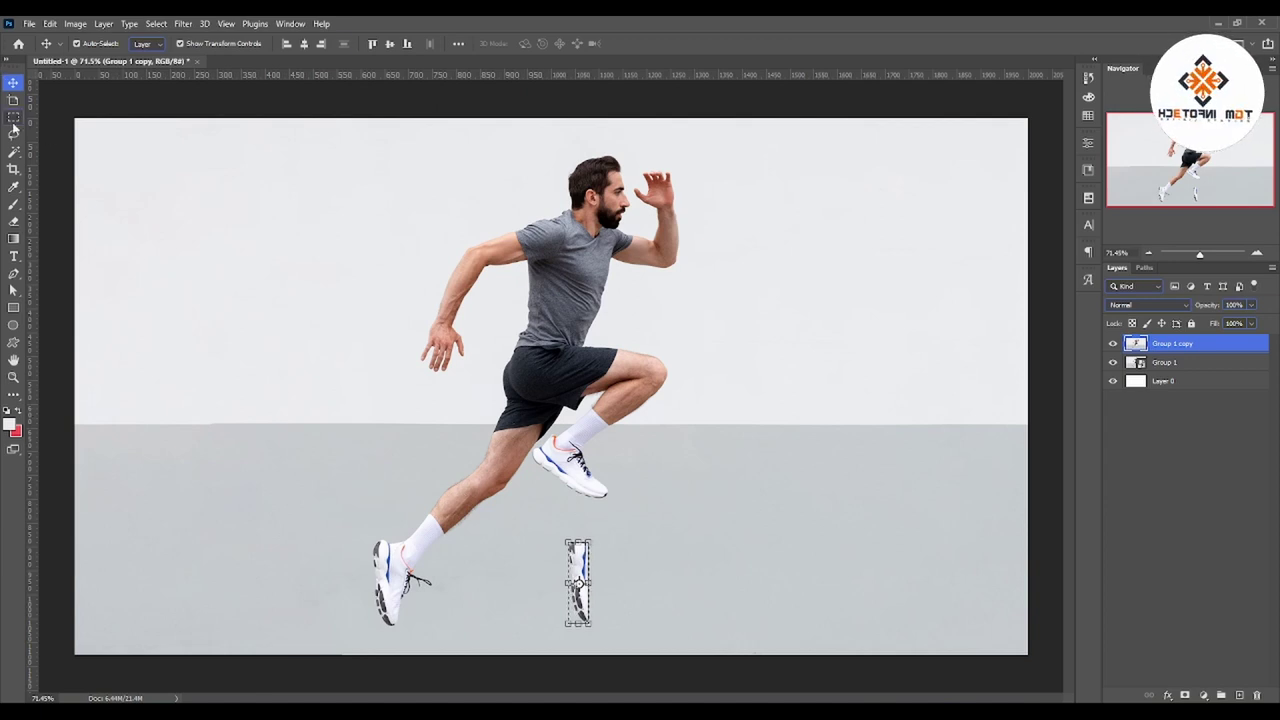
pyautogui.moveTo(507, 412); pyautogui.dragTo(449, 492)
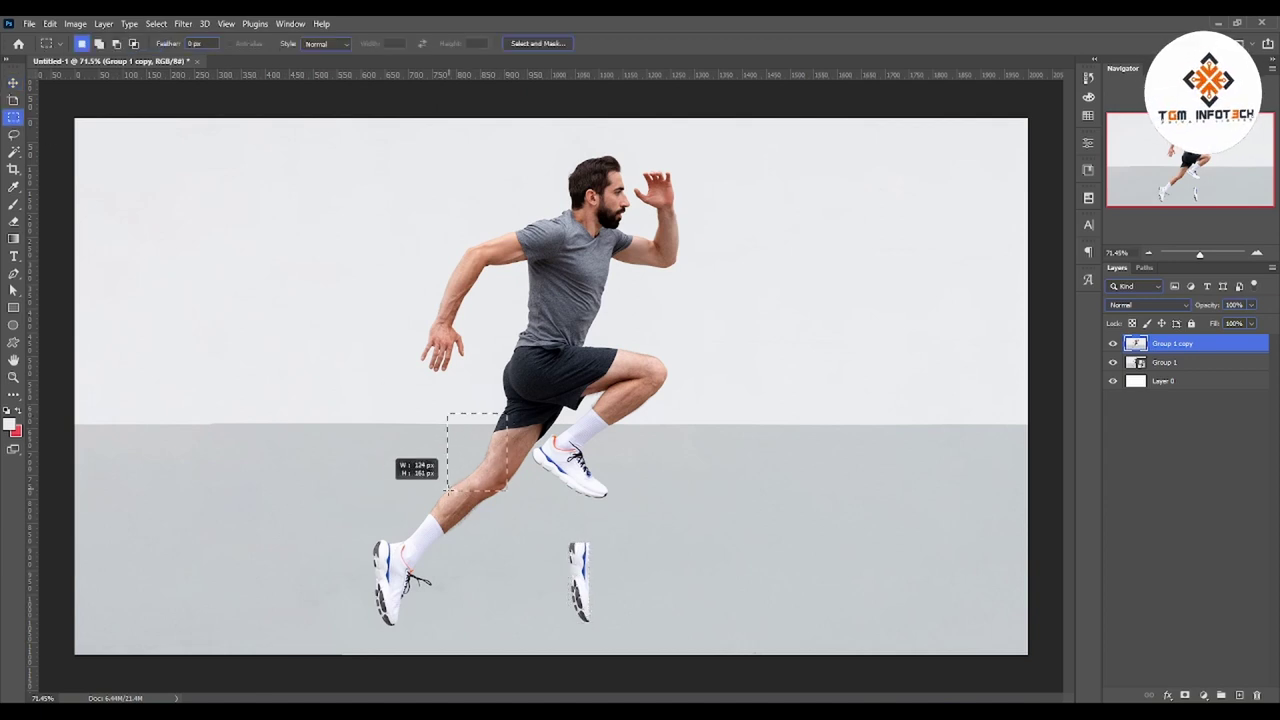
pyautogui.hotkey('ctrl', 'f')
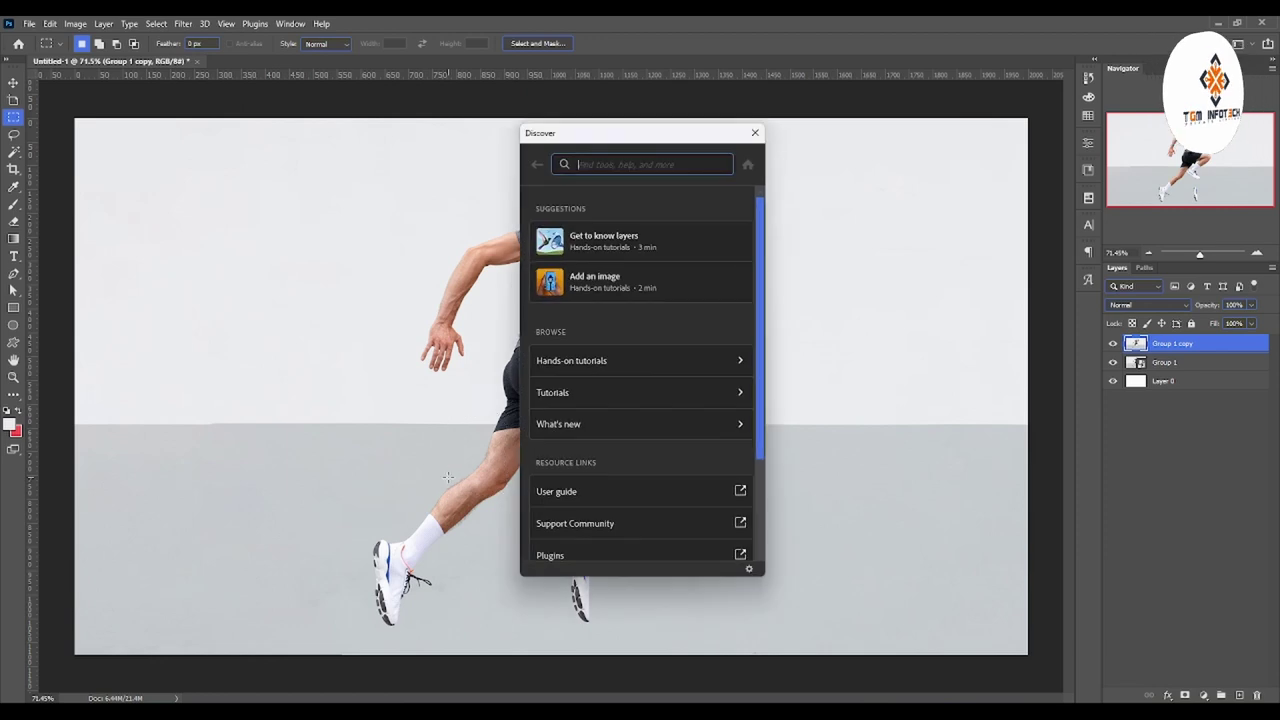
pyautogui.press('Escape')
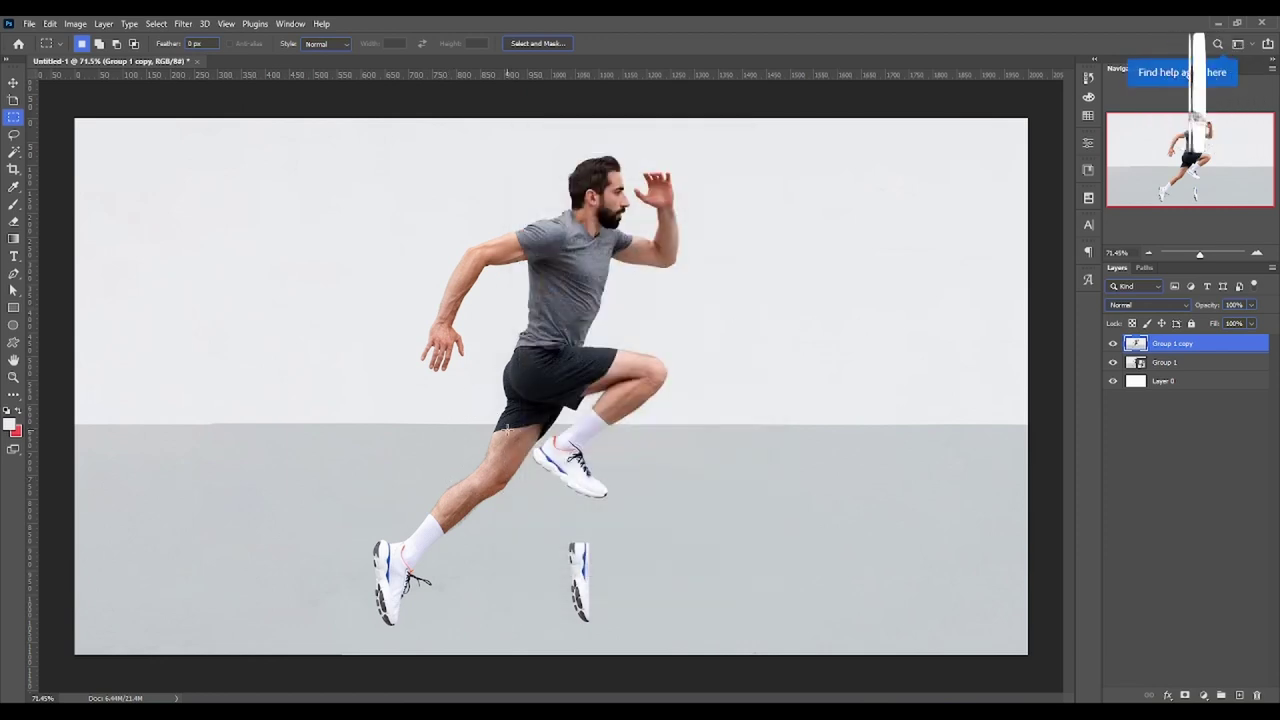
pyautogui.moveTo(508, 429); pyautogui.dragTo(426, 554)
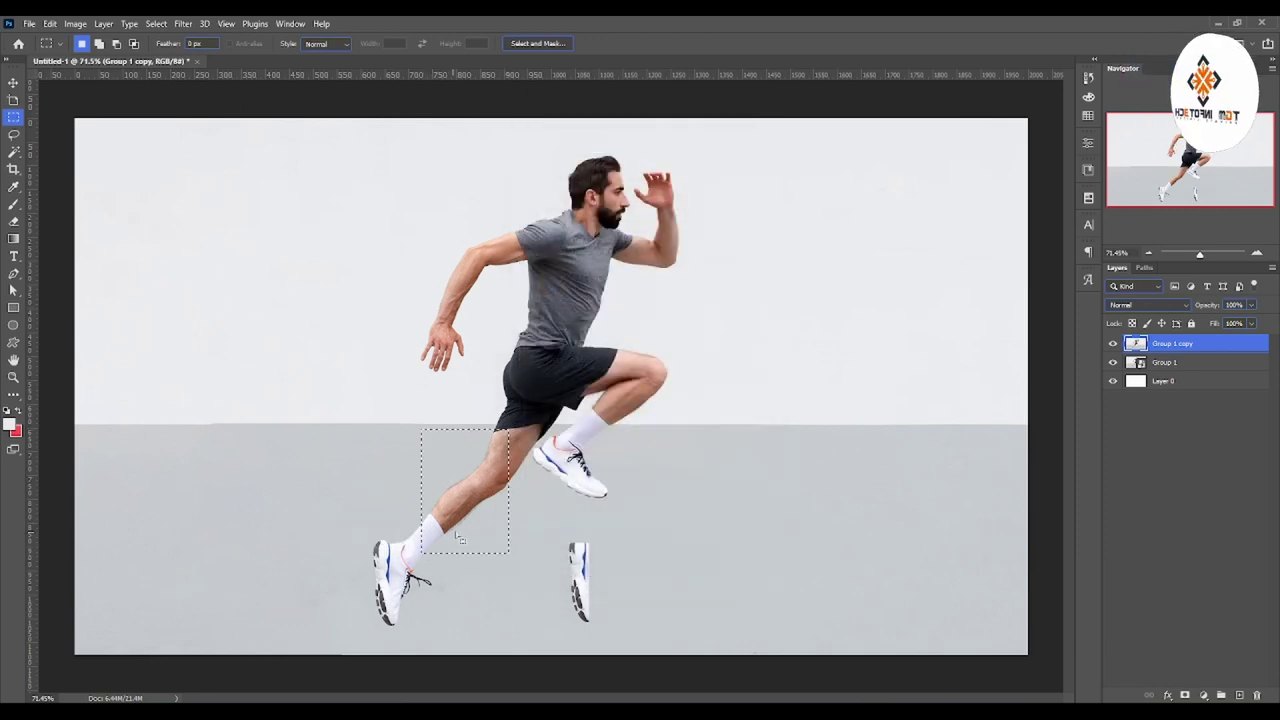
pyautogui.moveTo(478, 504); pyautogui.dragTo(588, 500)
pyautogui.hotkey('ctrl', 'z')
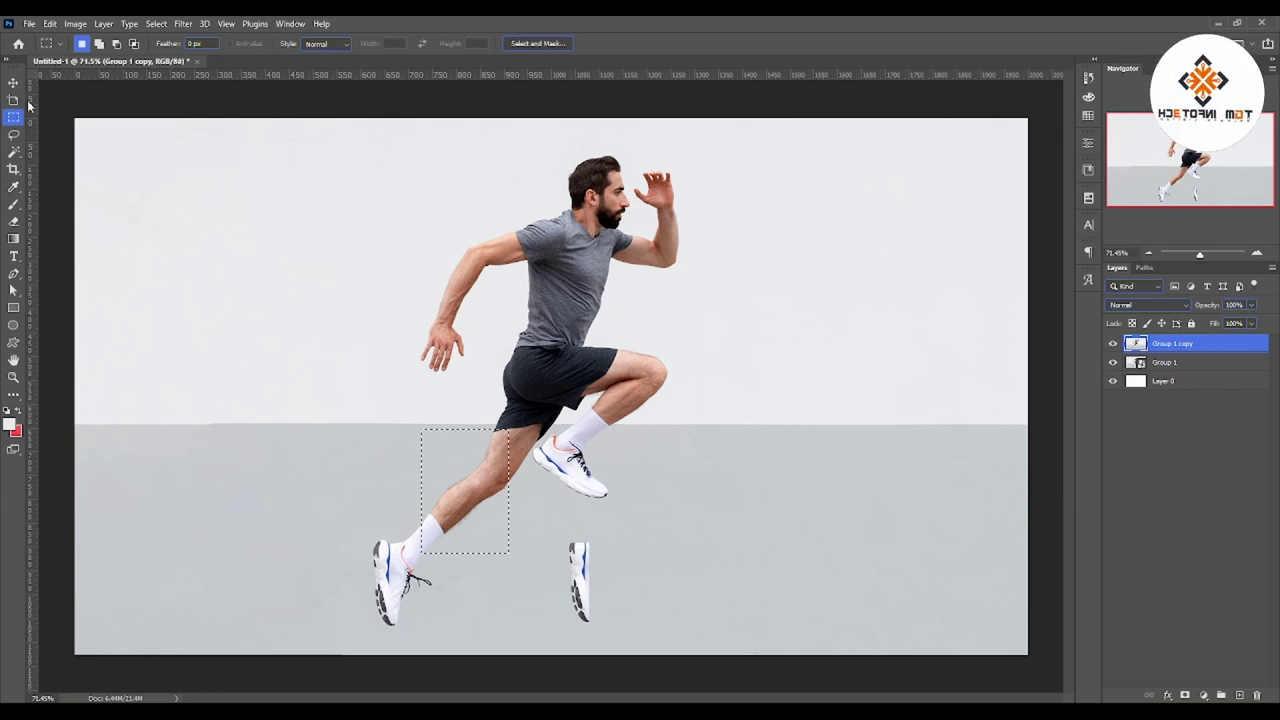
pyautogui.press('v')
pyautogui.moveTo(481, 531); pyautogui.dragTo(609, 534)
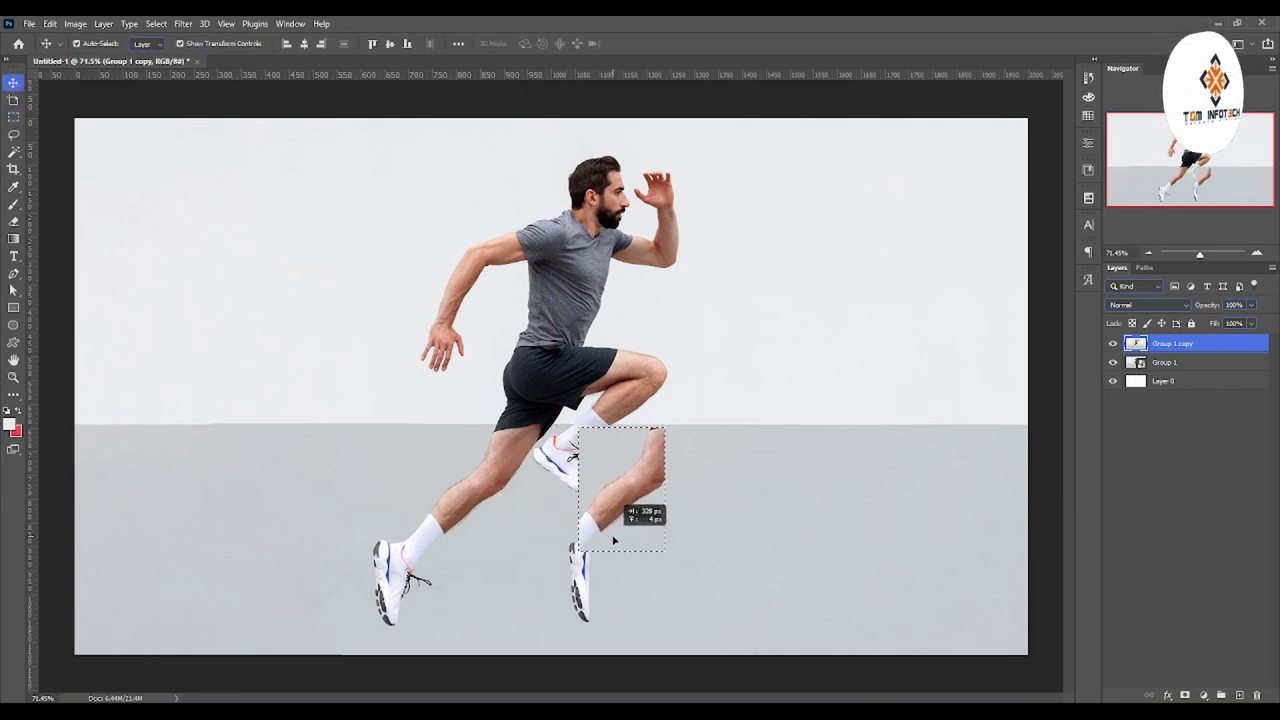
pyautogui.hotkey('ctrl', 't')
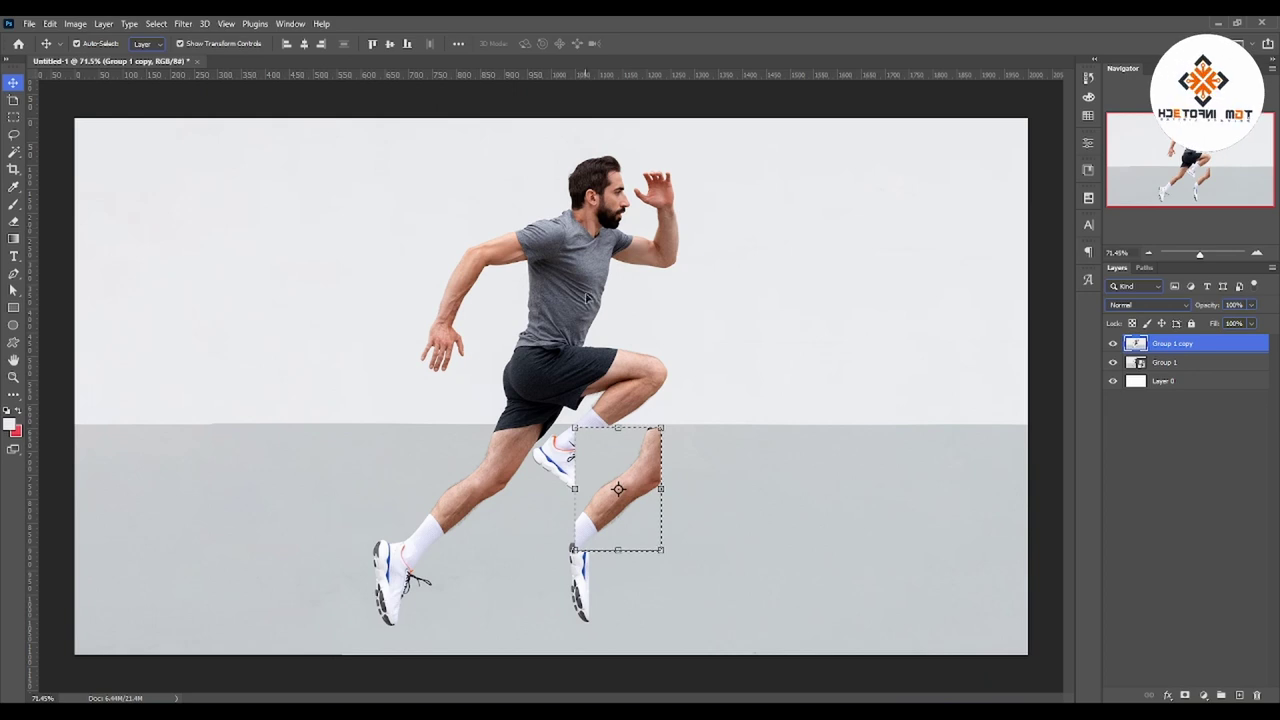
pyautogui.click(13, 168)
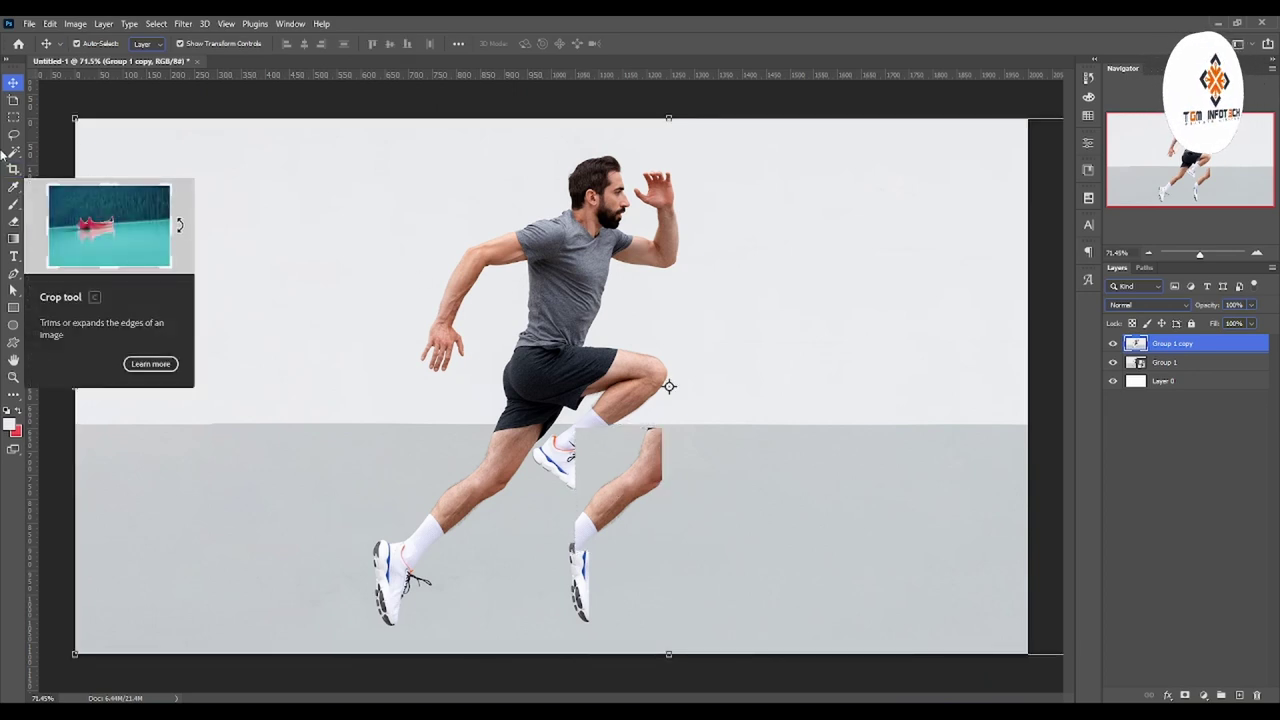
# Step: Shift a narrow torso strip about 42 px and a shorts-and-thigh strip 40 px right
pyautogui.click(13, 117)
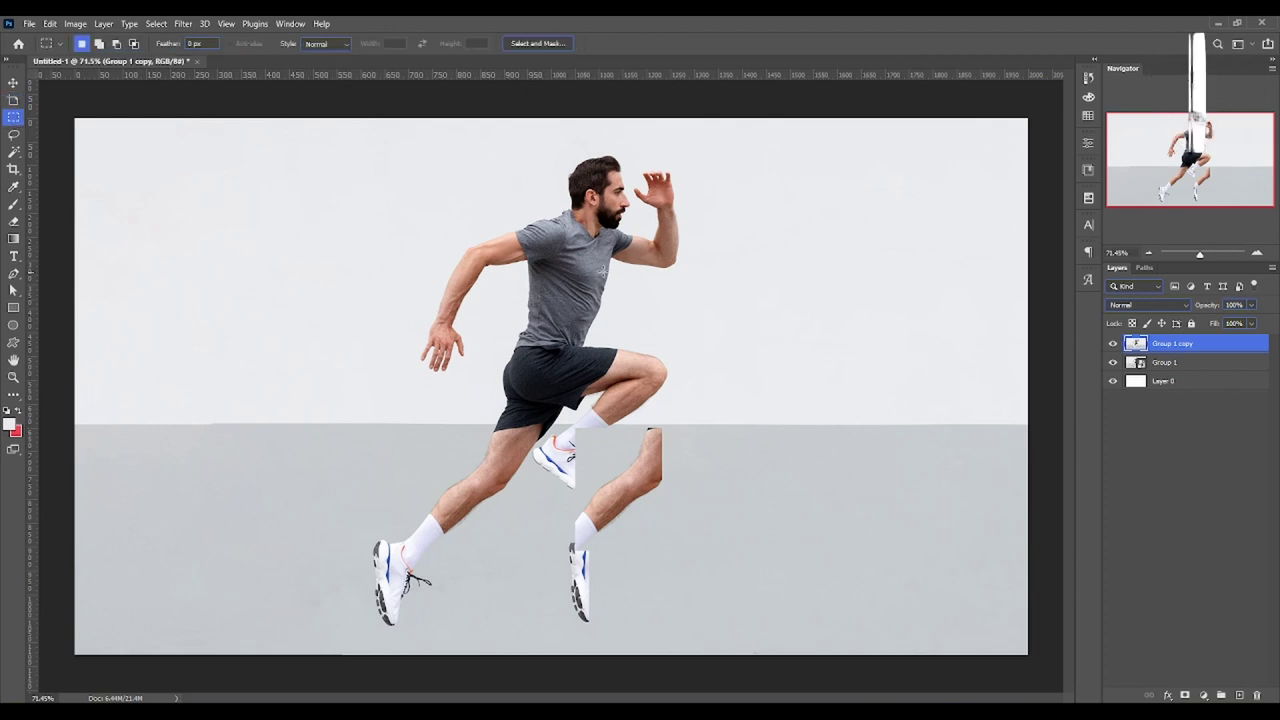
pyautogui.moveTo(563, 252); pyautogui.dragTo(589, 377)
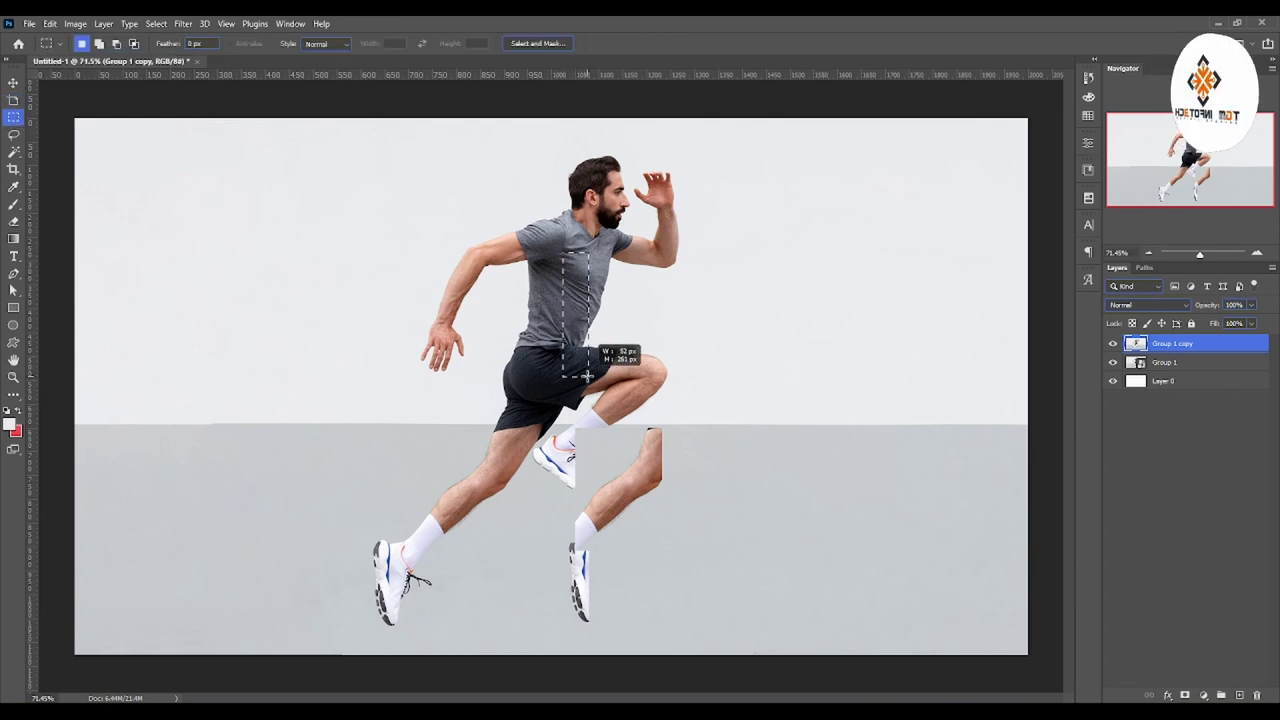
pyautogui.click(13, 82)
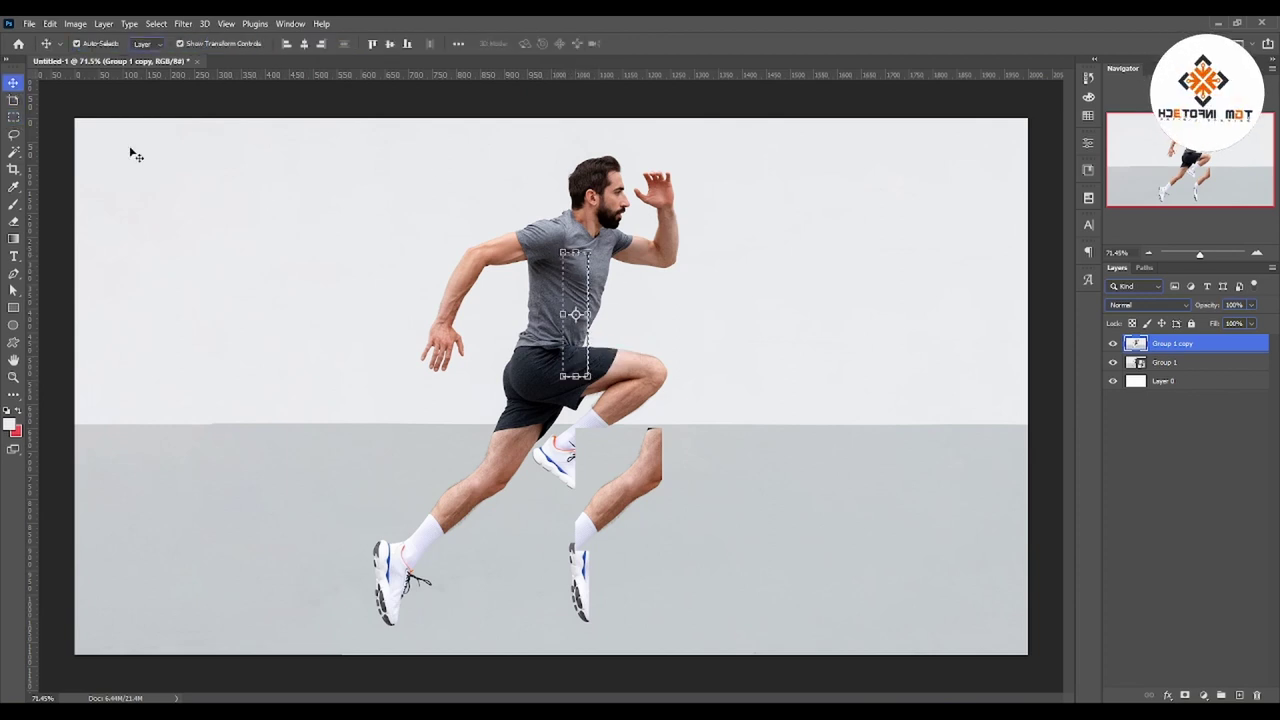
pyautogui.moveTo(576, 286); pyautogui.dragTo(591, 284)
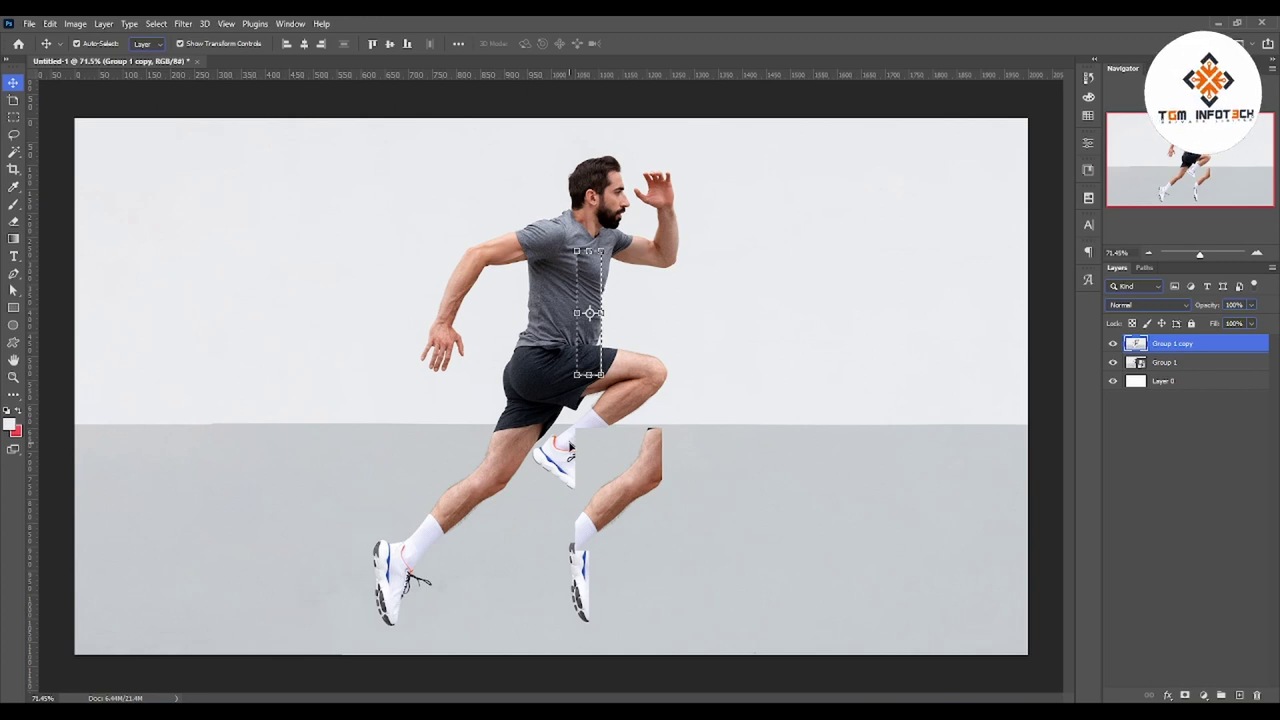
pyautogui.click(13, 116)
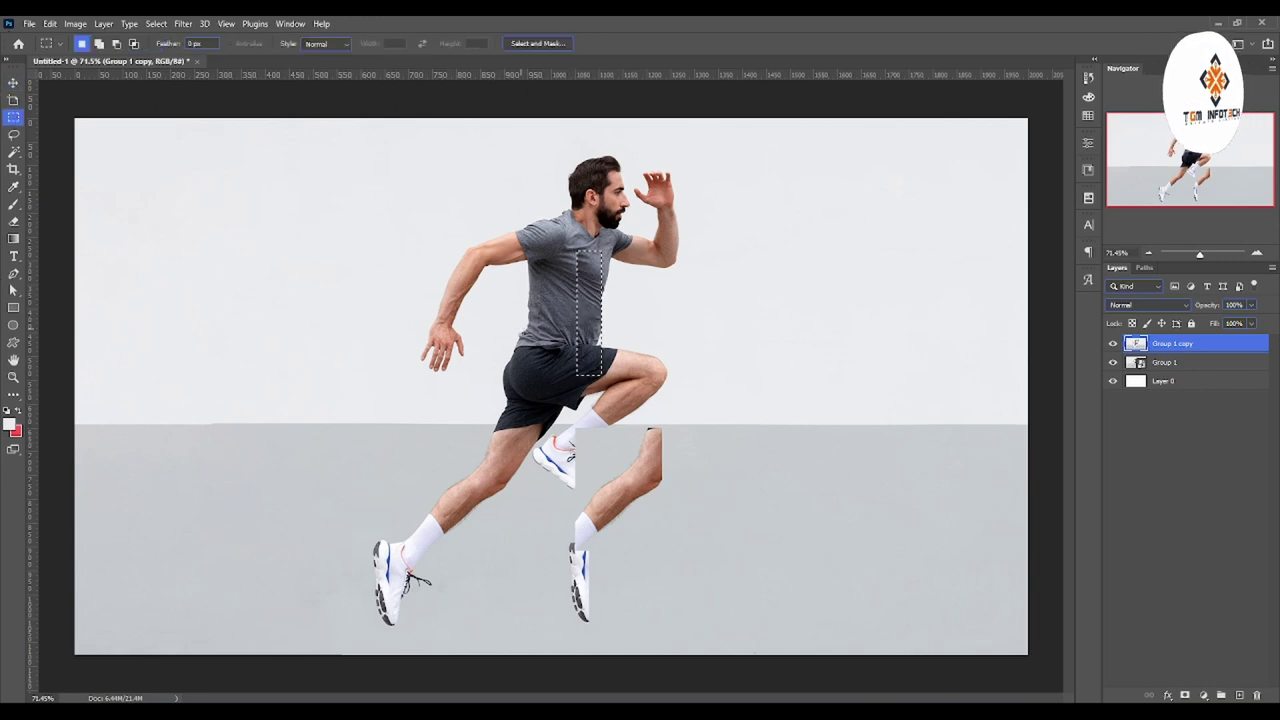
pyautogui.moveTo(504, 340); pyautogui.dragTo(533, 485)
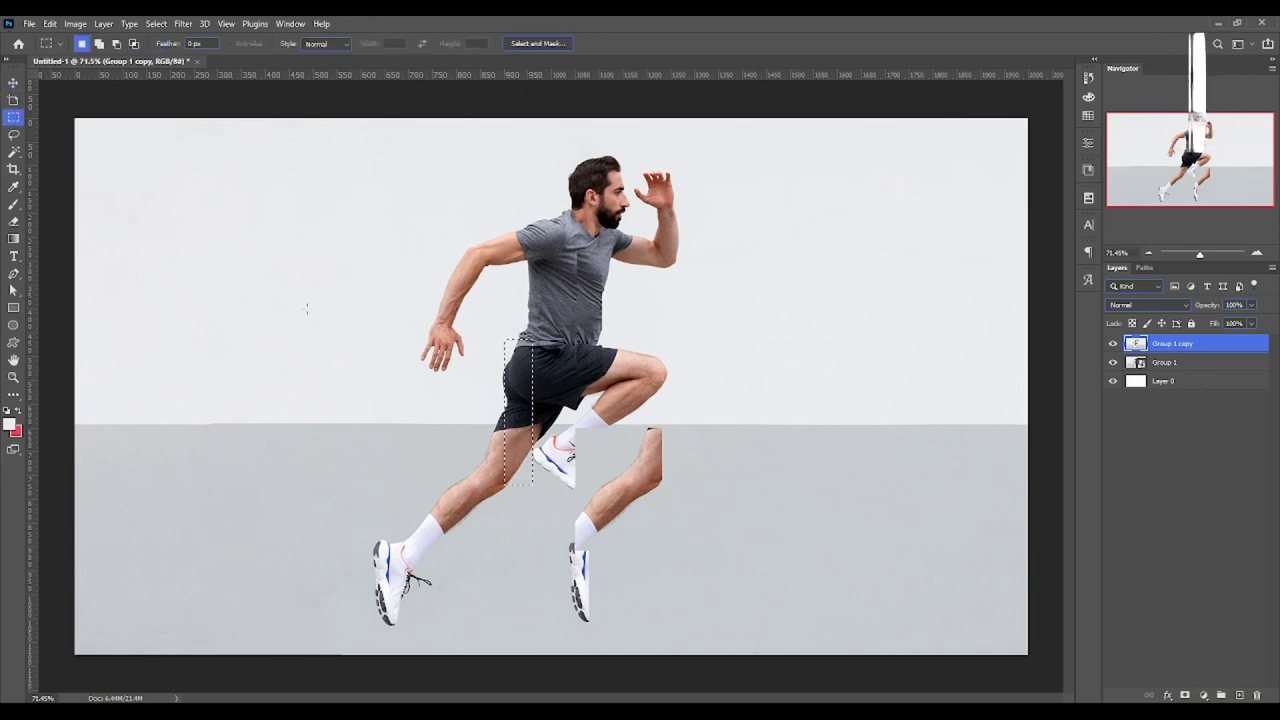
pyautogui.press('v')
pyautogui.moveTo(521, 400); pyautogui.dragTo(601, 409)
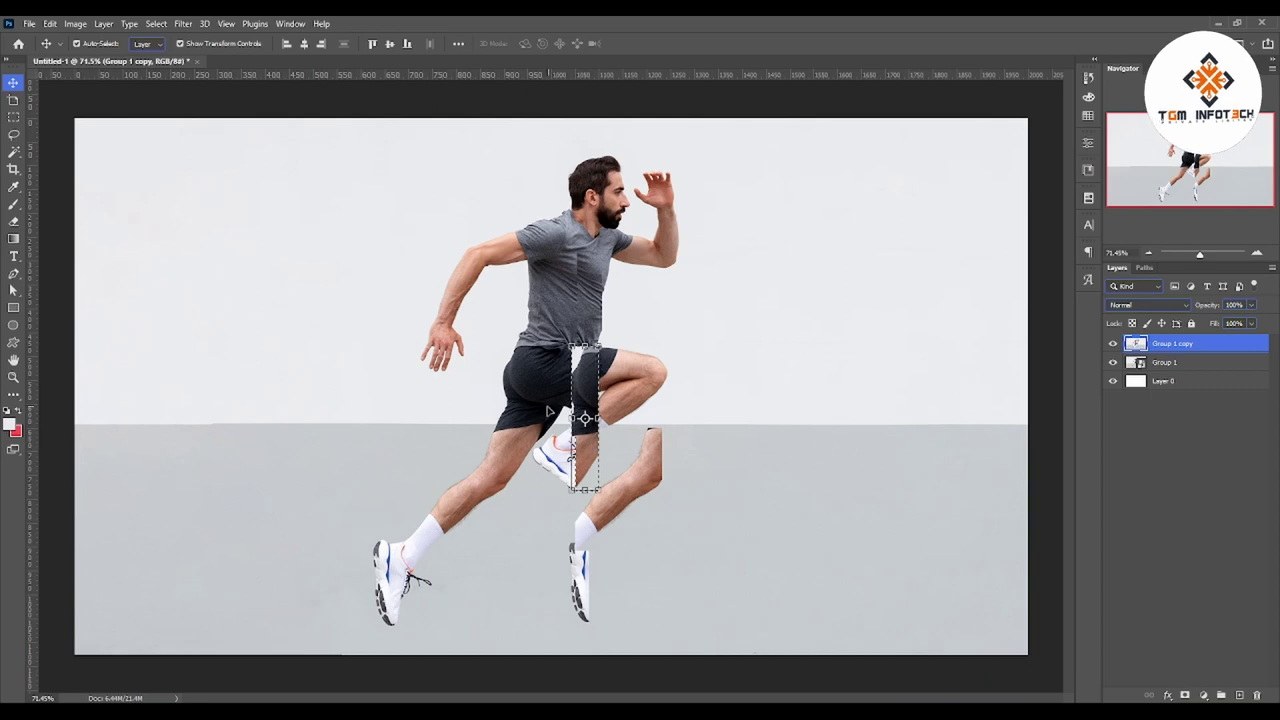
# Step: Shift a chest strip right and a lower-leg strip down, then deselect
pyautogui.click(13, 116)
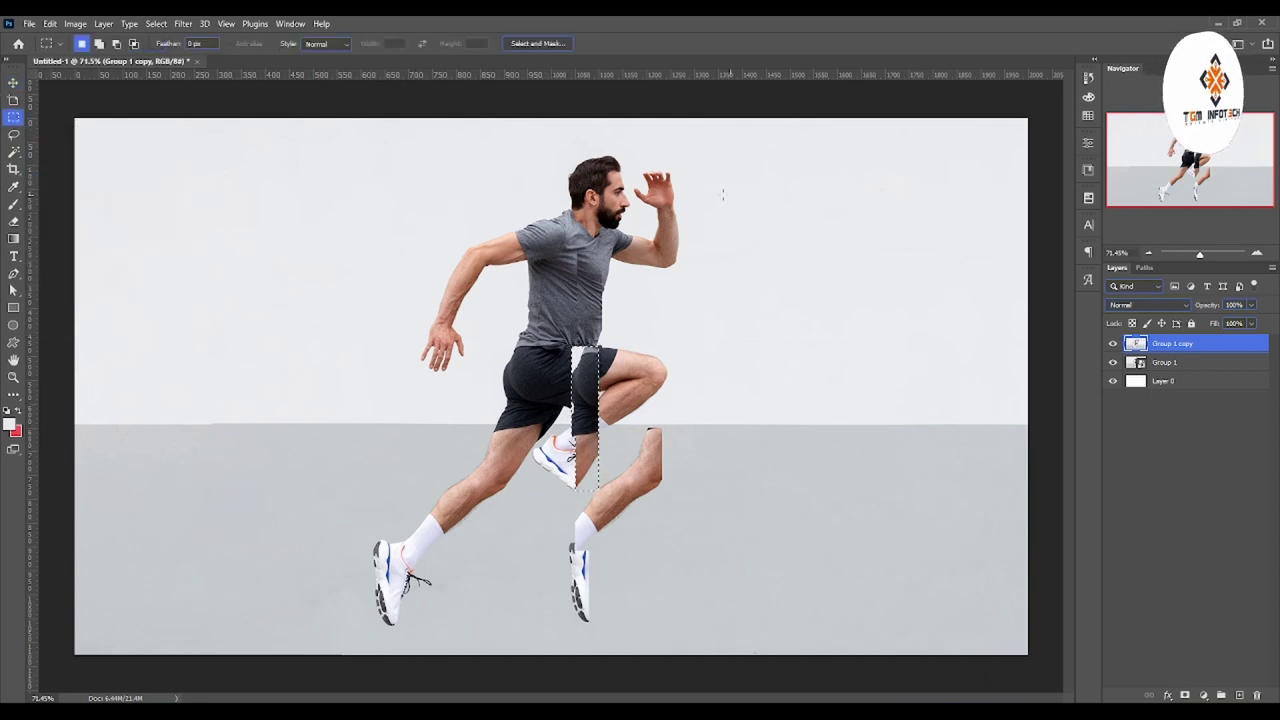
pyautogui.moveTo(432, 302); pyautogui.dragTo(456, 370)
pyautogui.press('v')
pyautogui.moveTo(448, 320); pyautogui.dragTo(605, 317)
pyautogui.press('m')
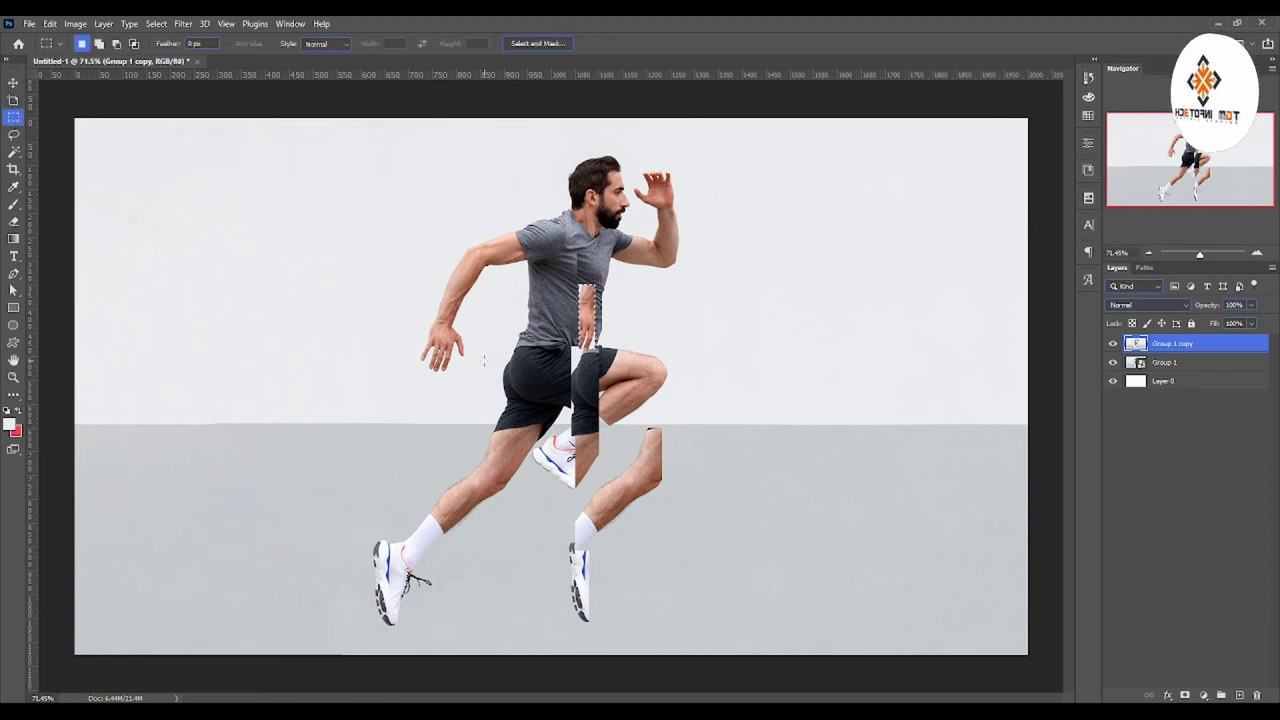
pyautogui.moveTo(570, 517); pyautogui.dragTo(609, 621)
pyautogui.press('v')
pyautogui.moveTo(588, 551); pyautogui.dragTo(589, 566)
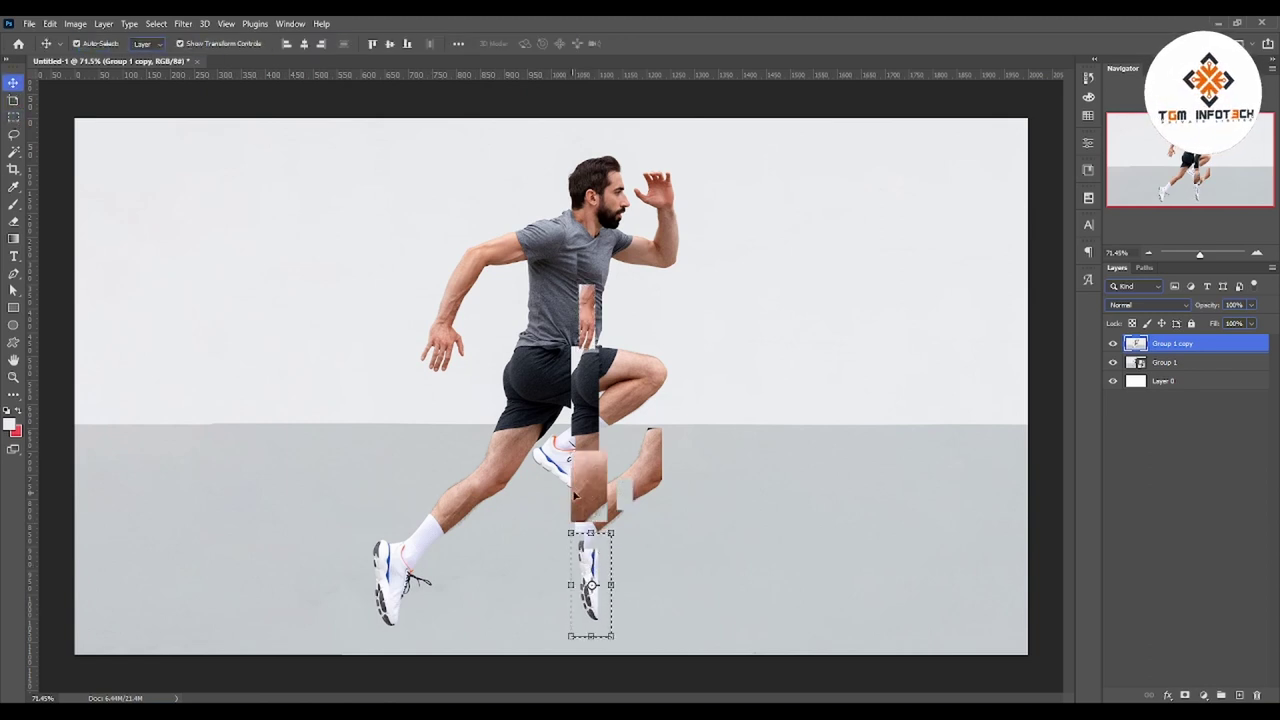
pyautogui.hotkey('ctrl', 'd')
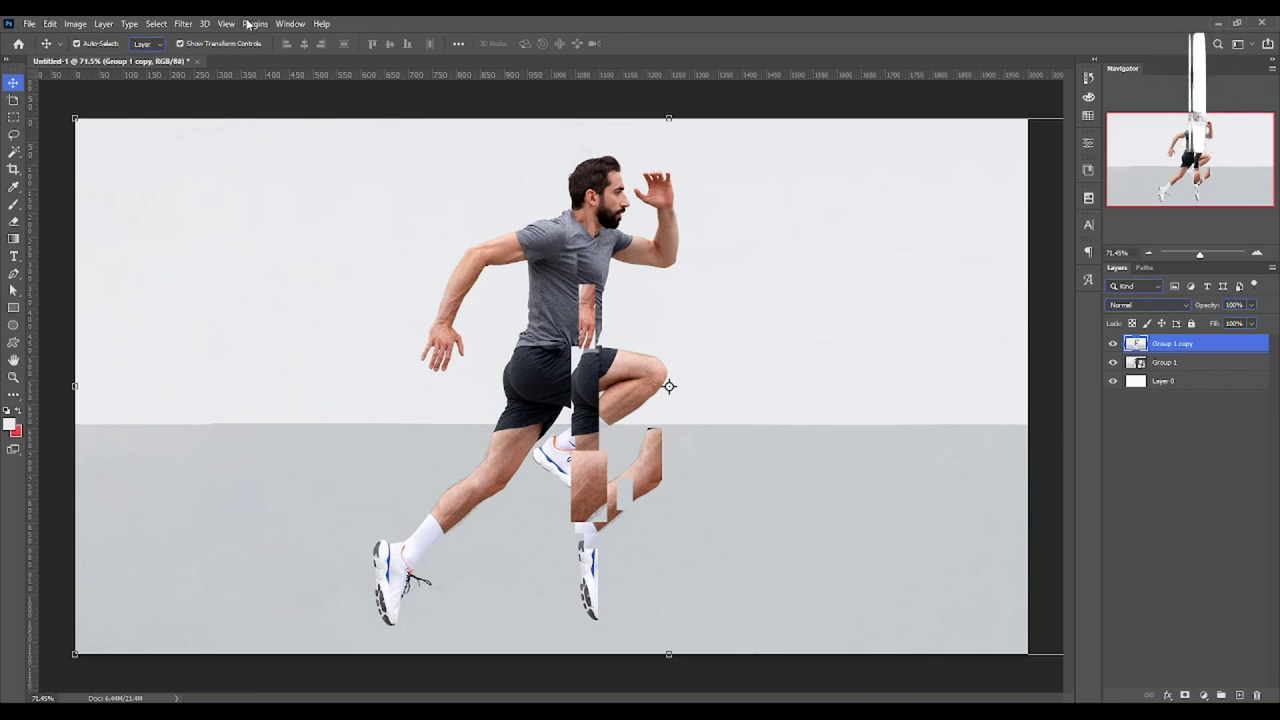
pyautogui.click(14, 118)
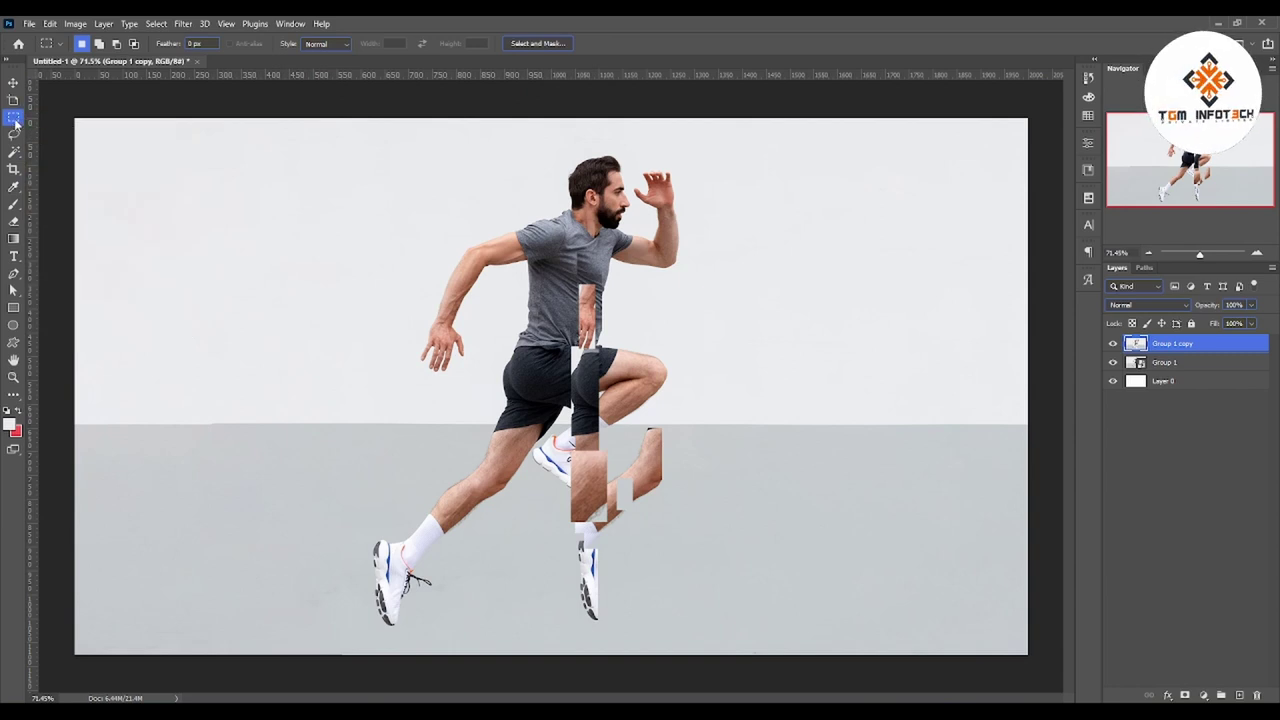
# Step: Use the Single Column Marquee to select a 1-px column through the runner's chest
pyautogui.click(15, 394)
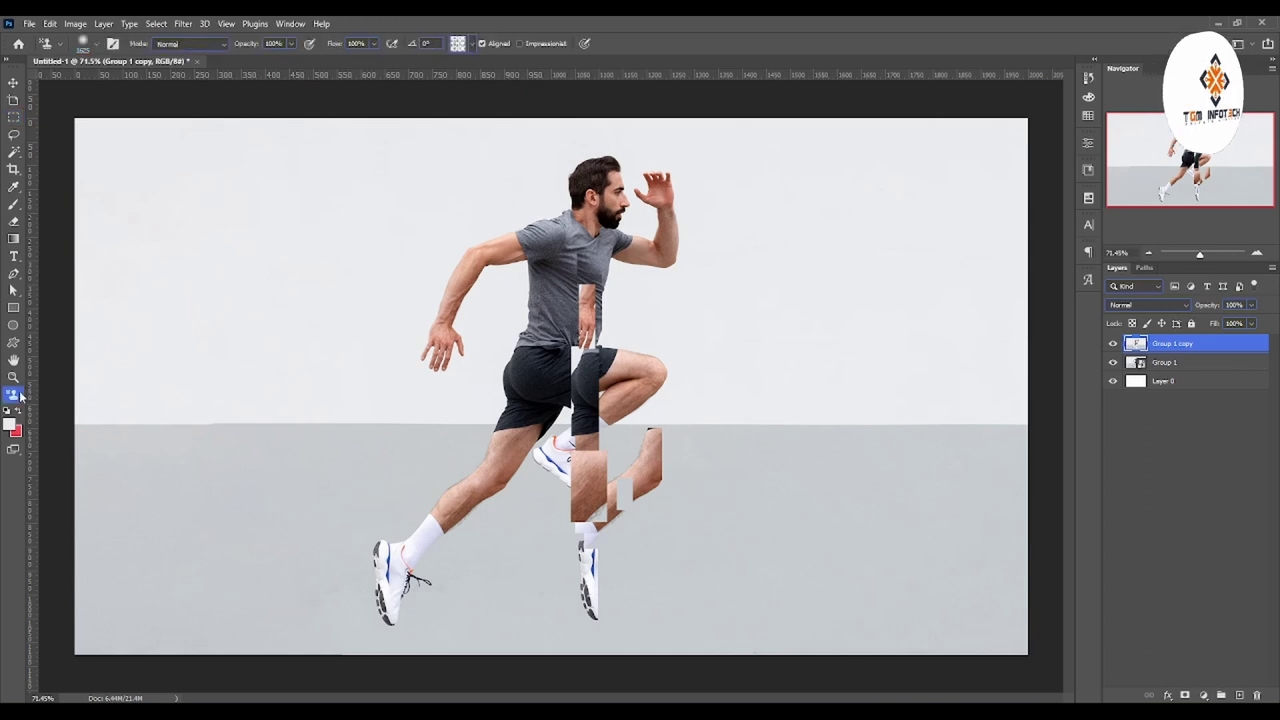
pyautogui.rightClick(19, 397)
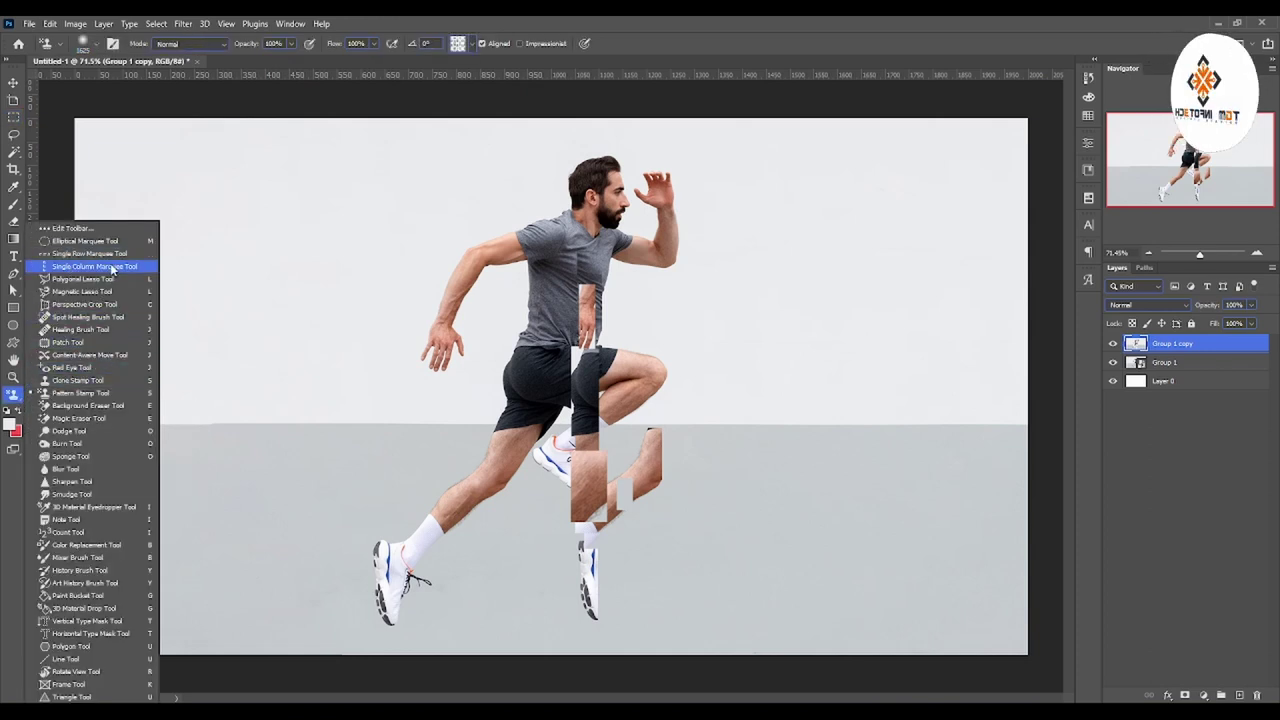
pyautogui.click(14, 118)
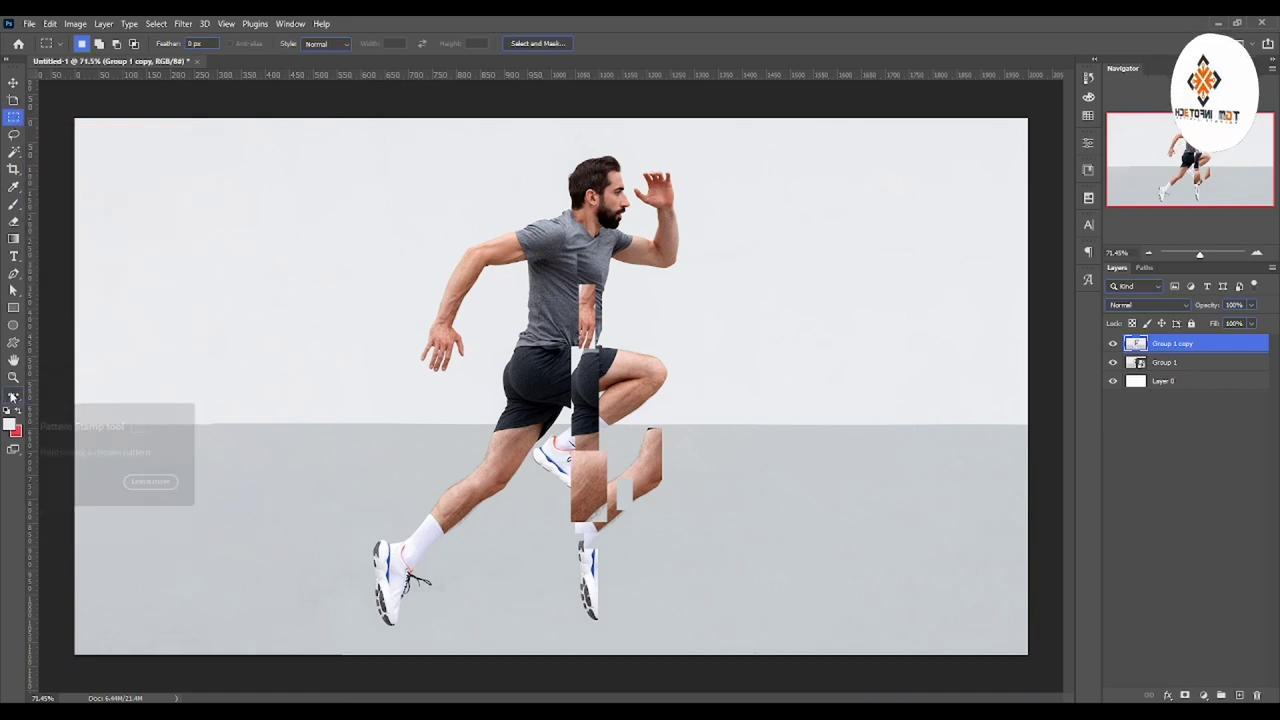
pyautogui.click(13, 394)
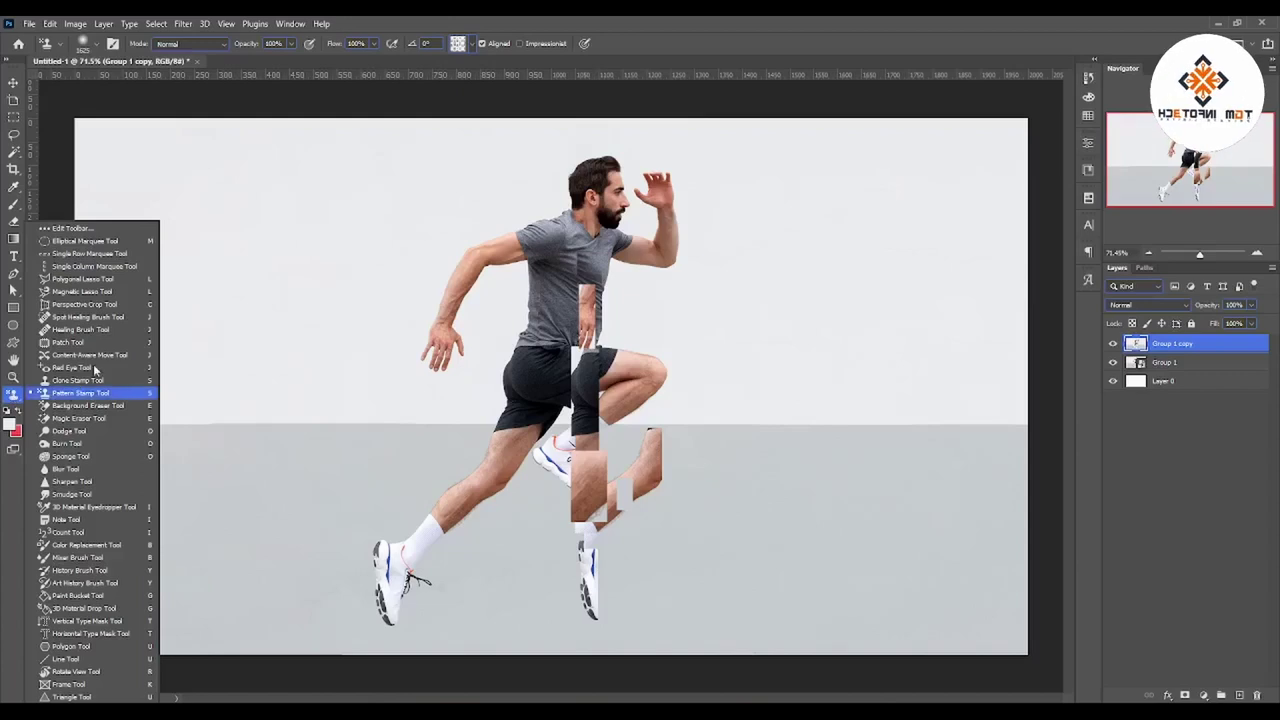
pyautogui.click(96, 268)
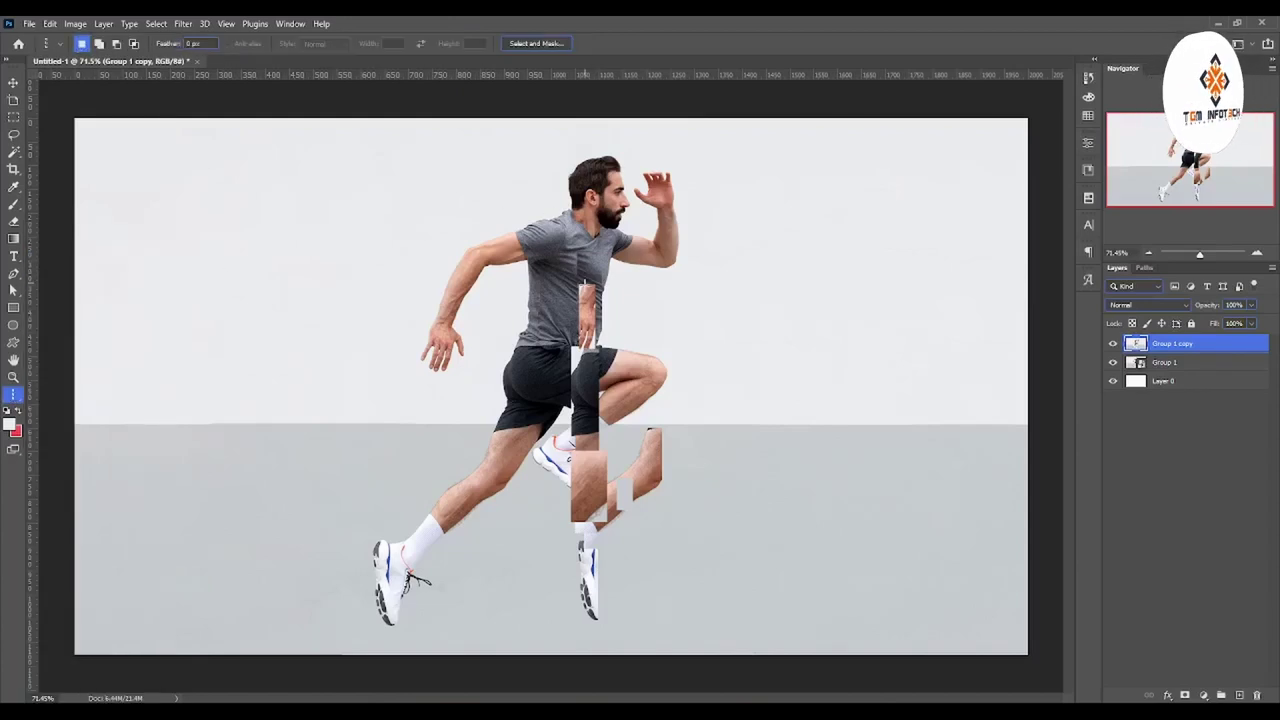
pyautogui.click(586, 306)
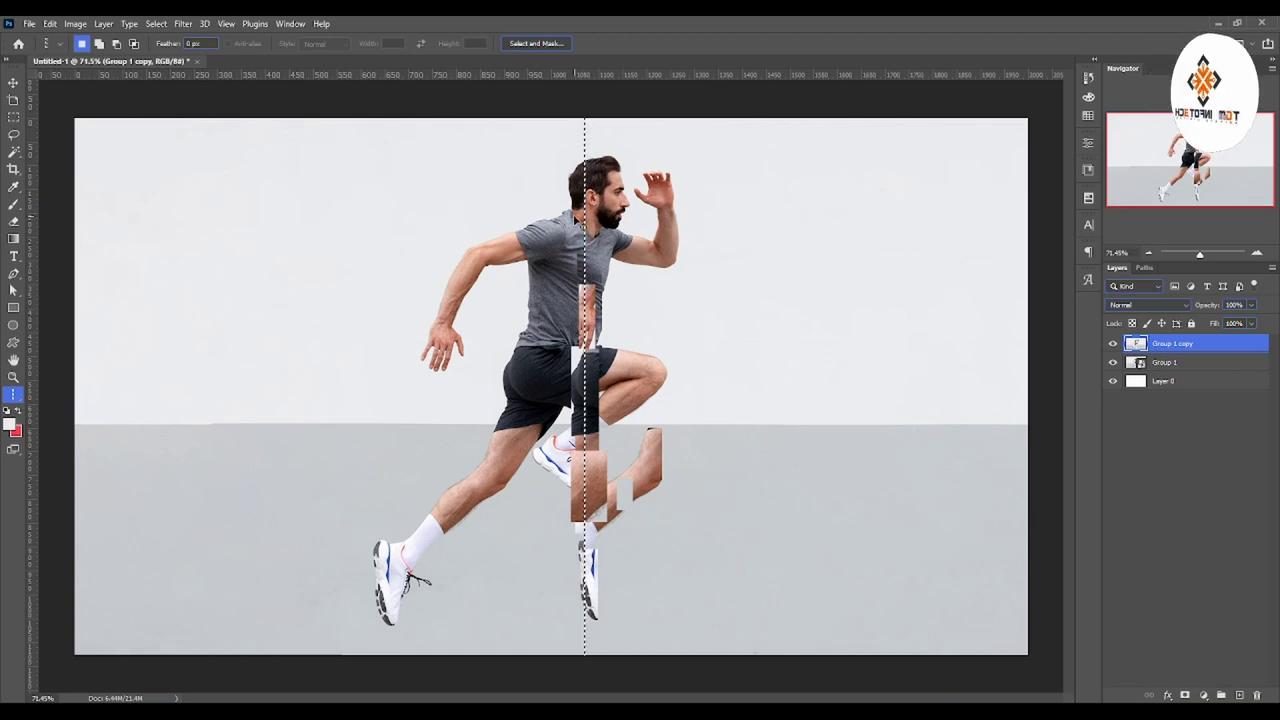
# Step: Copy the one-pixel column onto Layer 1 and hide Group 1 copy and Group 1
pyautogui.hotkey('ctrl', 'j')
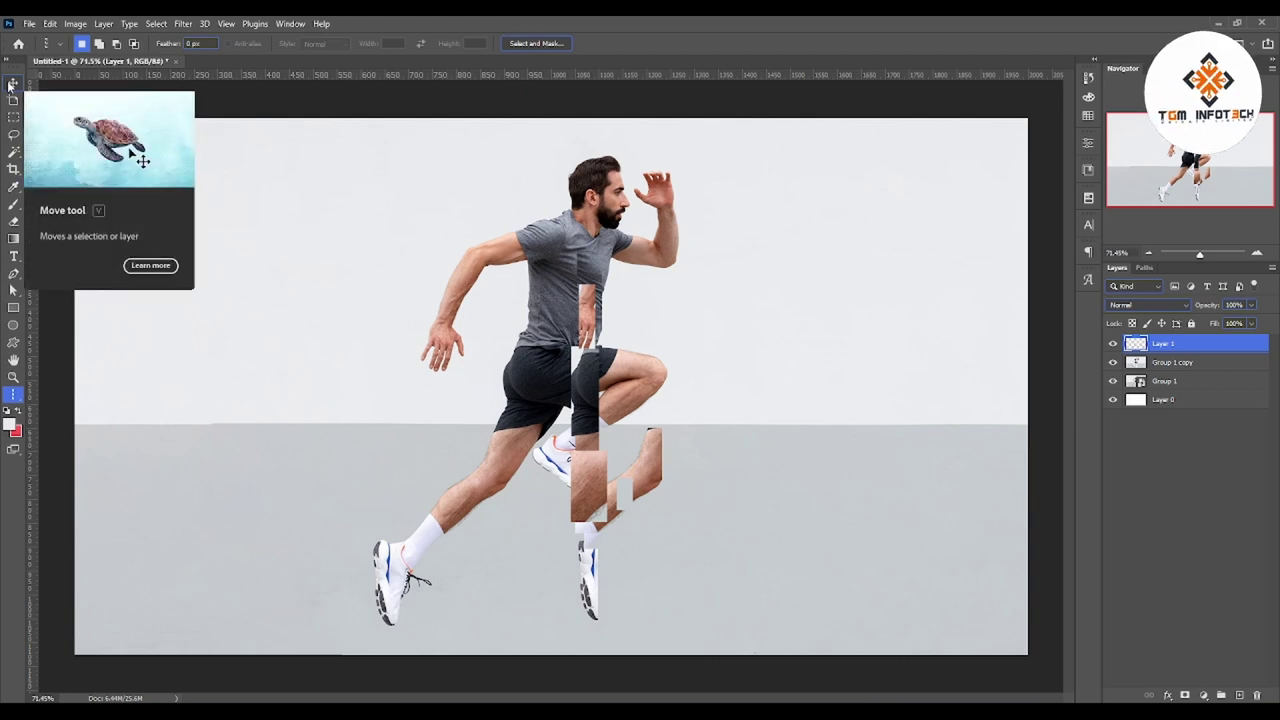
pyautogui.hotkey('ctrl', 'z')
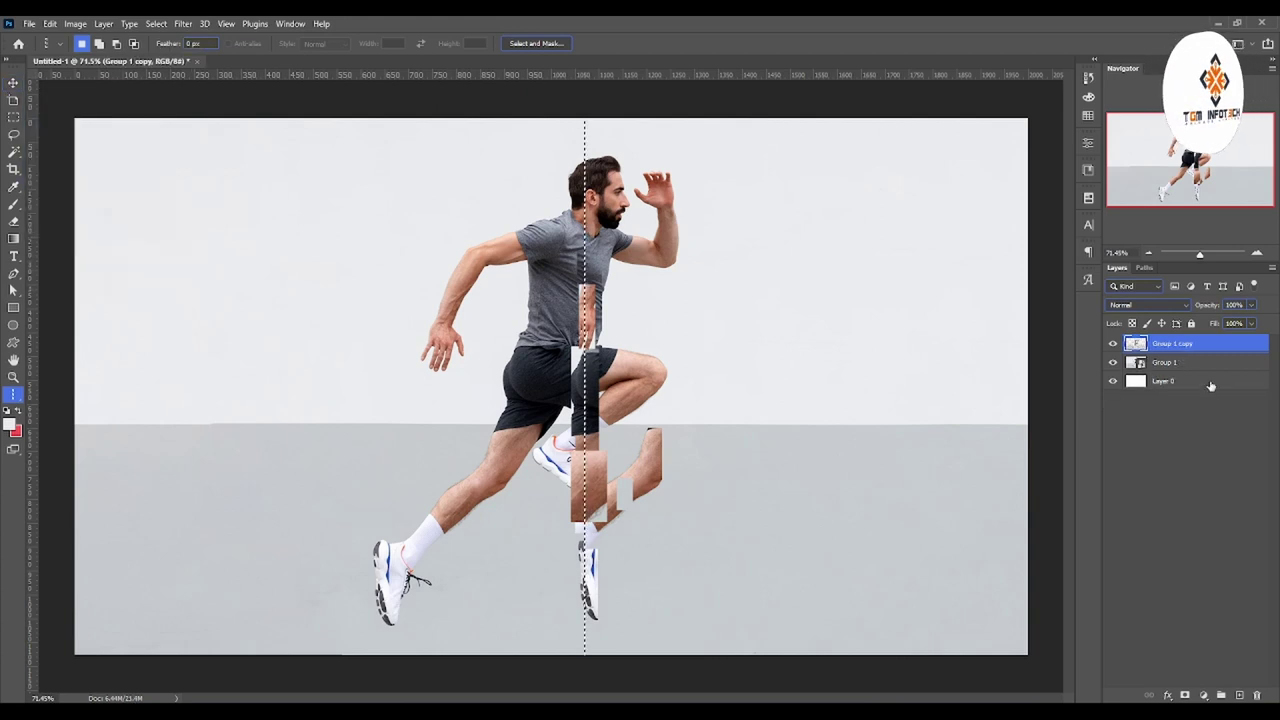
pyautogui.keyDown('ctrl'); pyautogui.click(1203, 366); pyautogui.keyUp('ctrl')
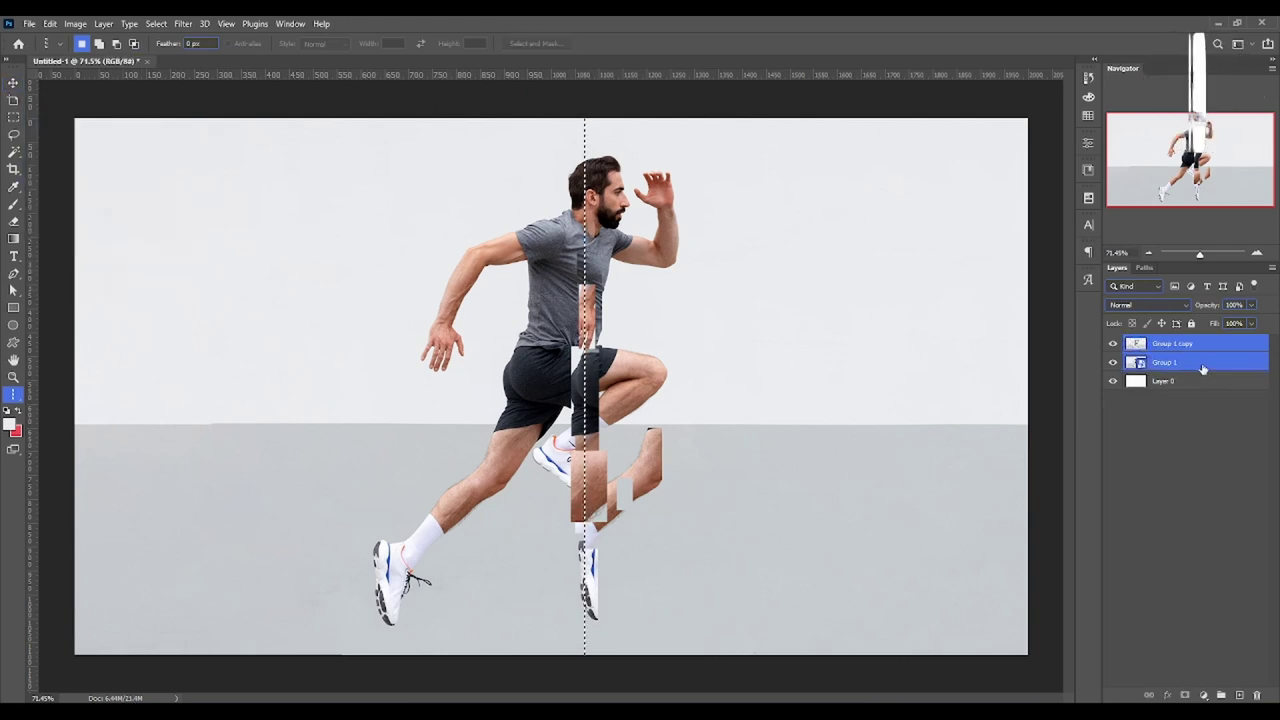
pyautogui.keyDown('ctrl'); pyautogui.click(1202, 366); pyautogui.keyUp('ctrl')
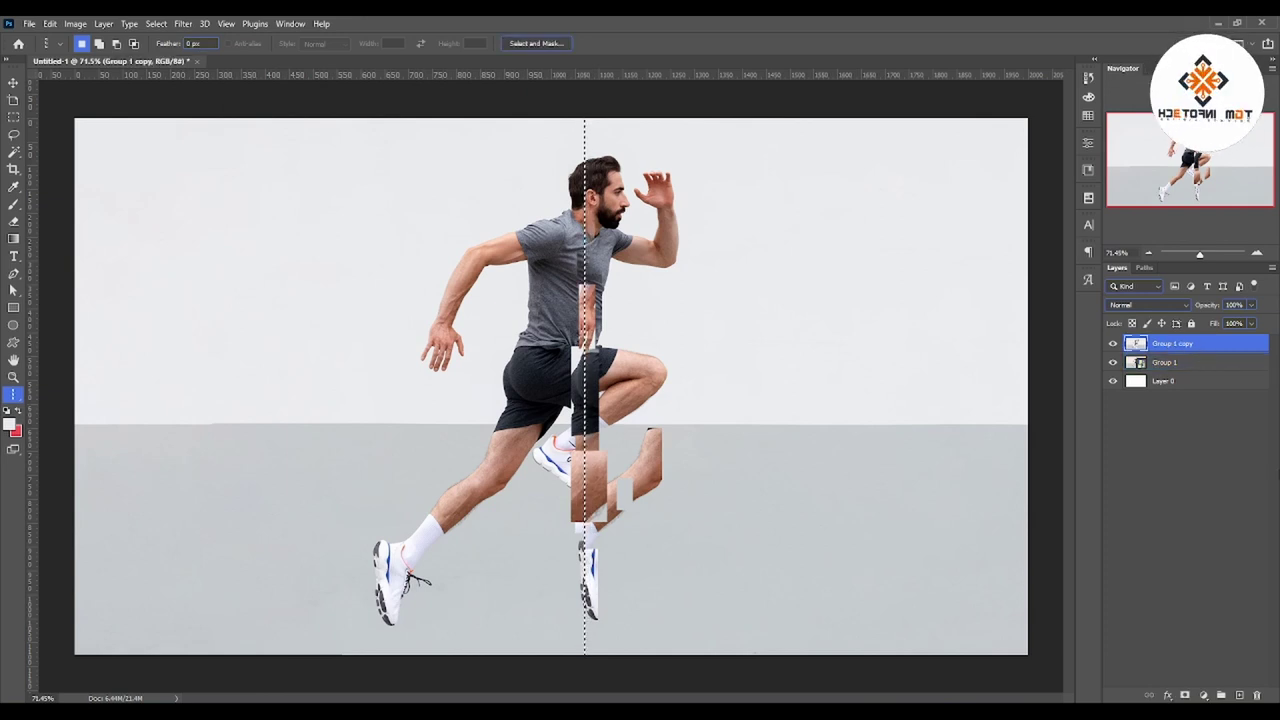
pyautogui.hotkey('ctrl', 'shift', 'alt', 'n')
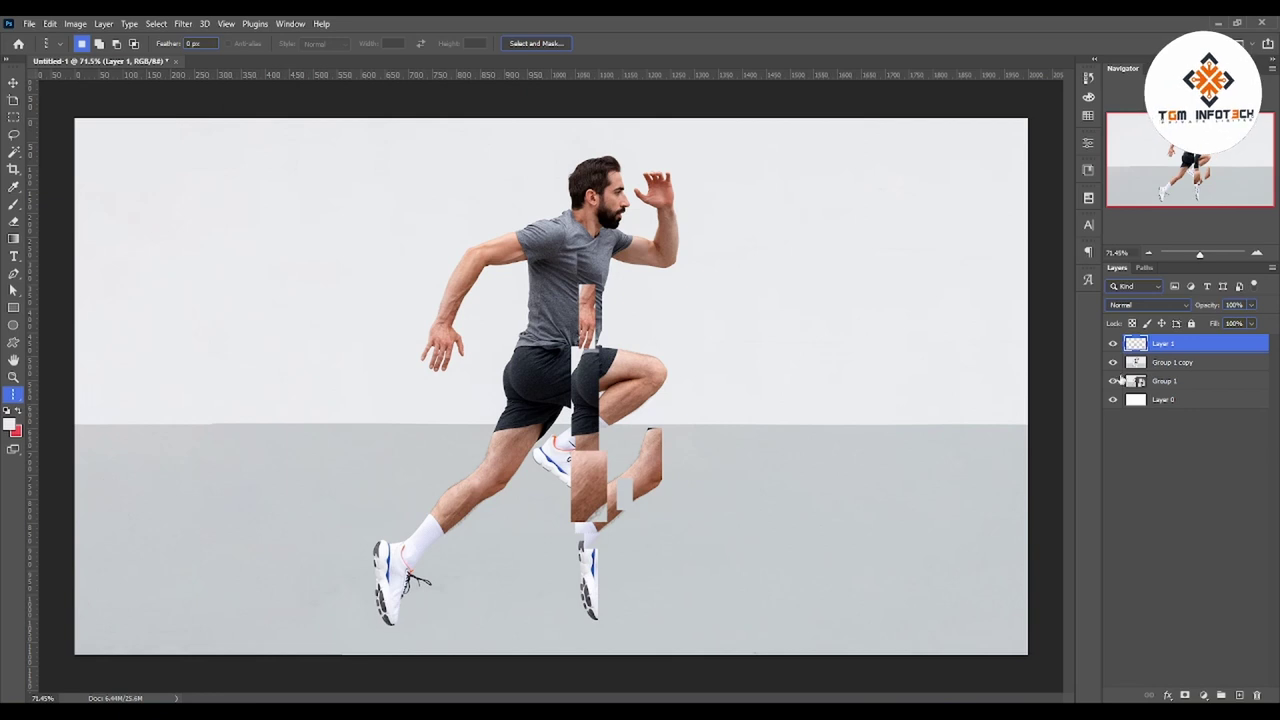
pyautogui.click(1113, 362)
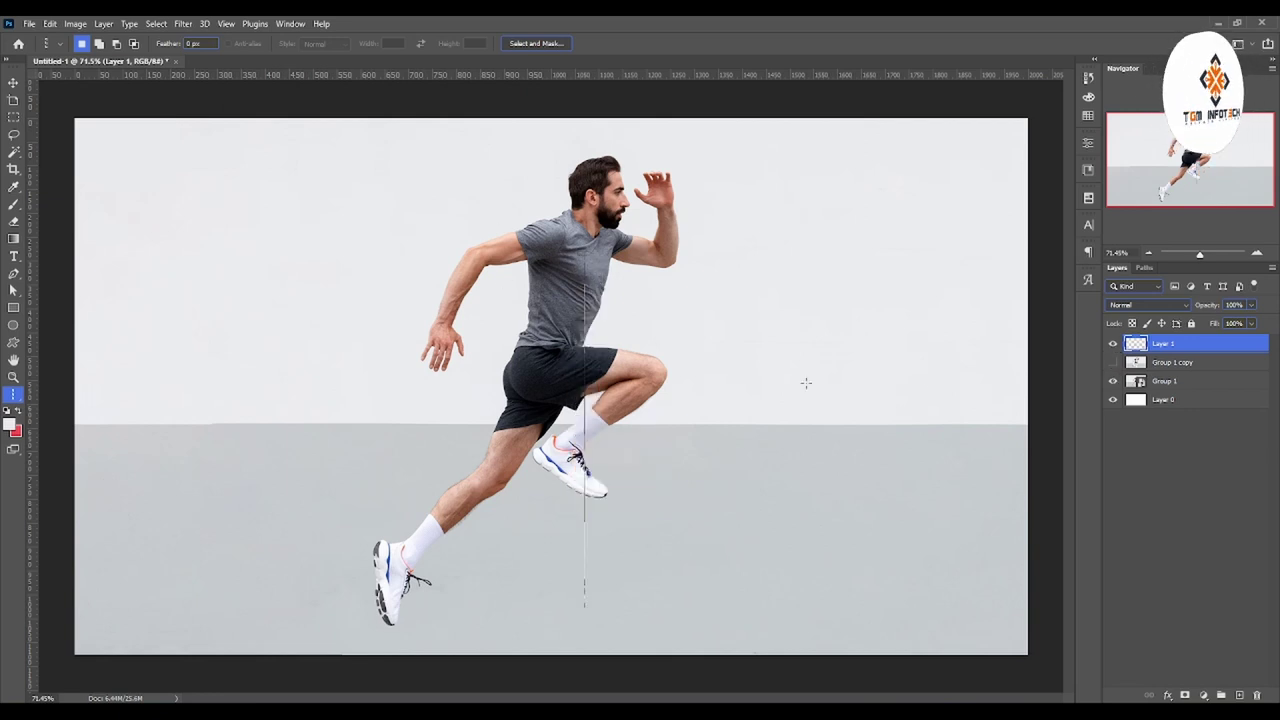
pyautogui.click(1113, 381)
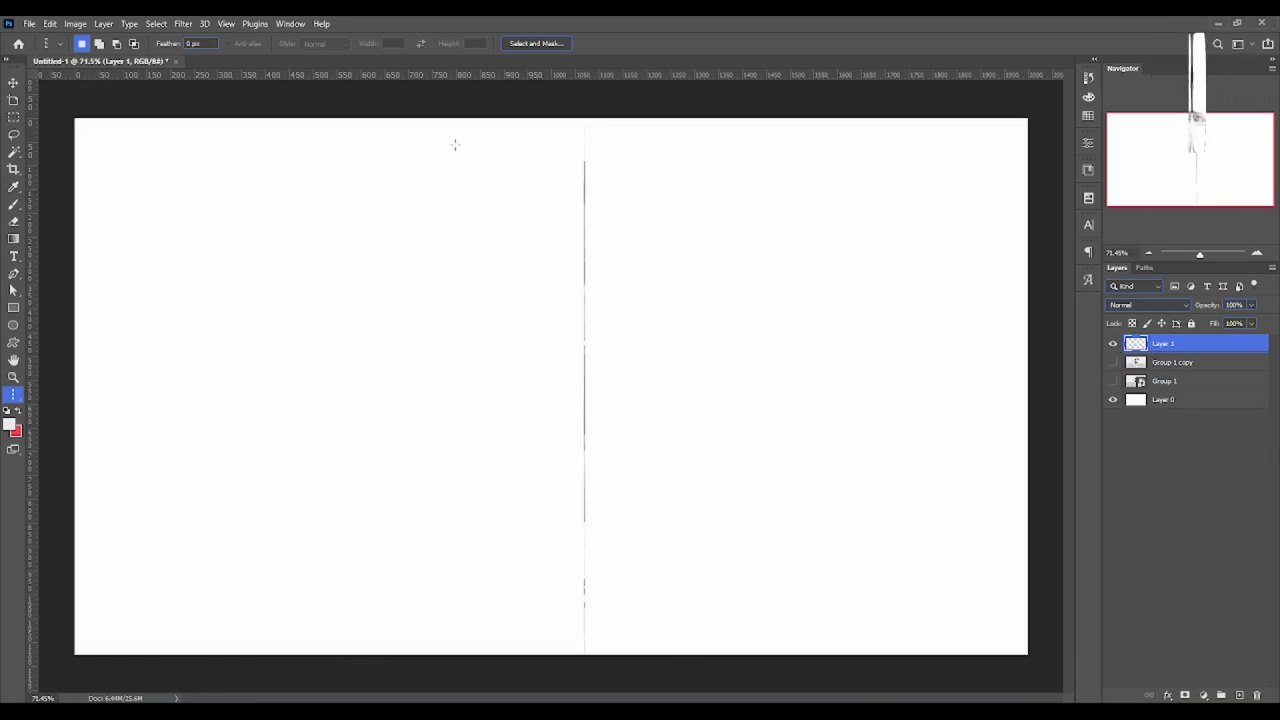
# Step: Stretch the column strip leftward across the canvas, then undo the stretch
pyautogui.hotkey('ctrl', 't')
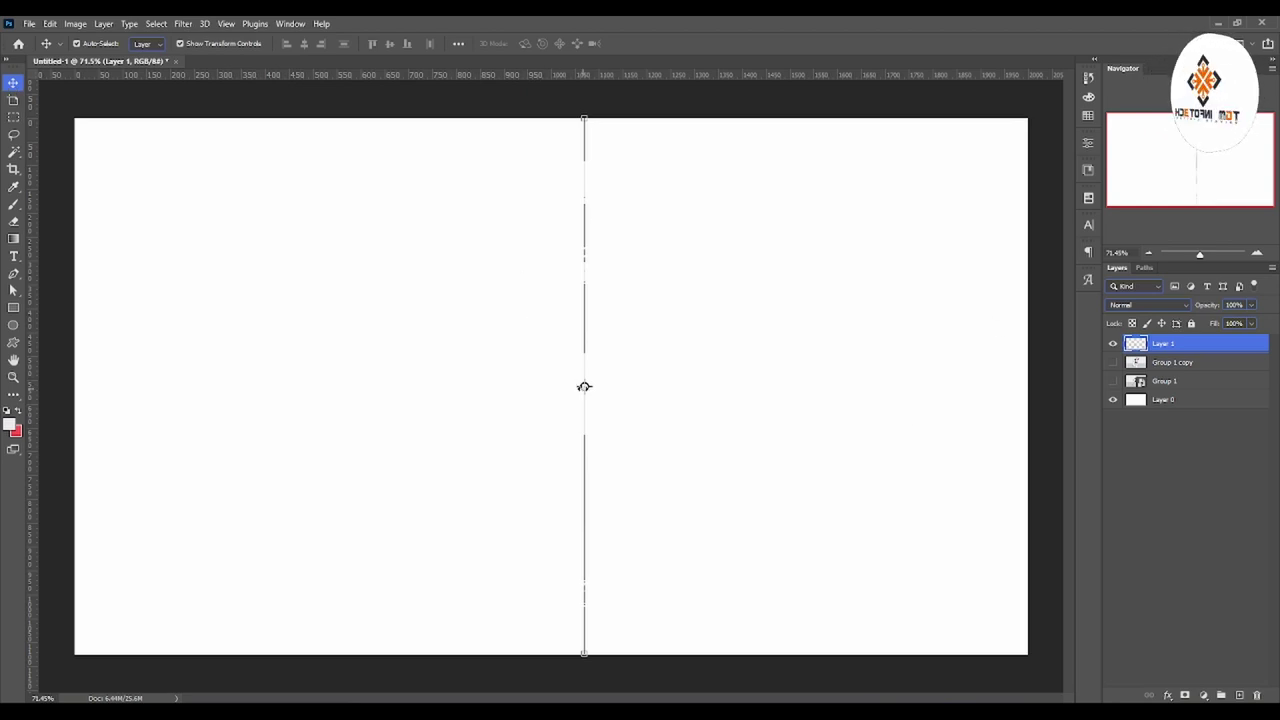
pyautogui.moveTo(584, 387)
pyautogui.mouseDown()
pyautogui.moveTo(235, 413)
pyautogui.moveTo(103, 408)
pyautogui.moveTo(70, 386)
pyautogui.mouseUp()
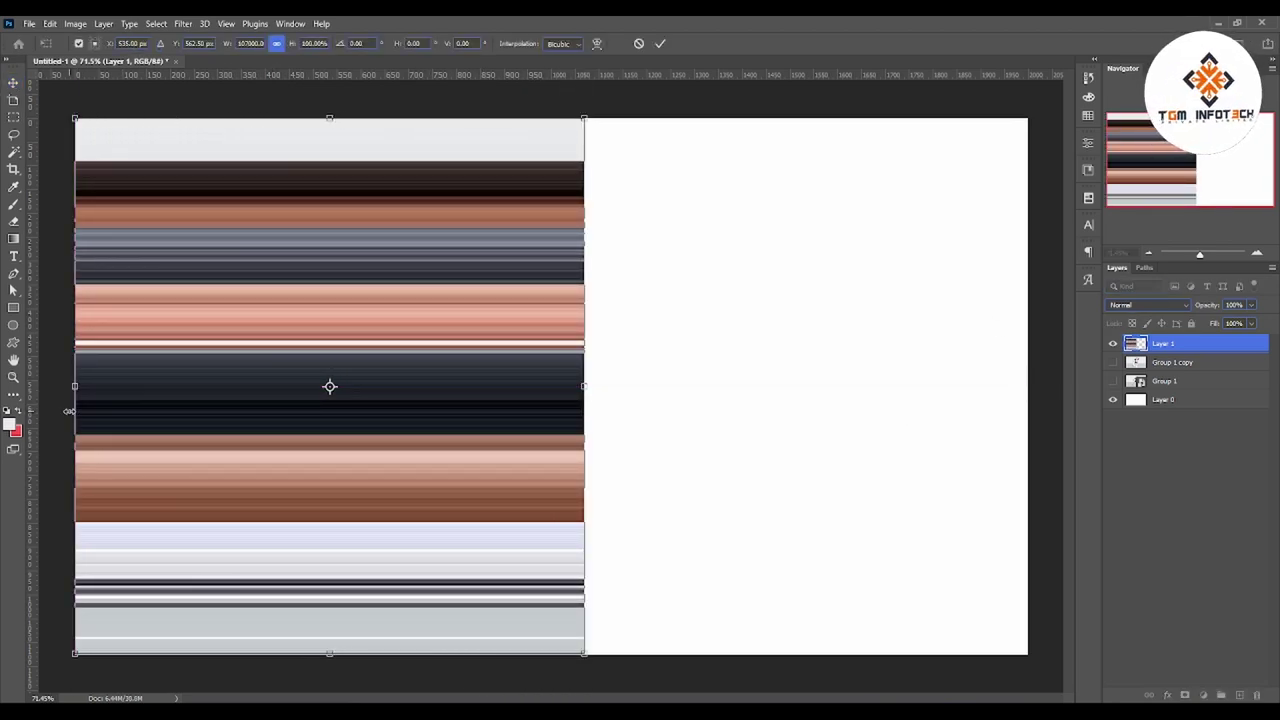
pyautogui.press('Return')
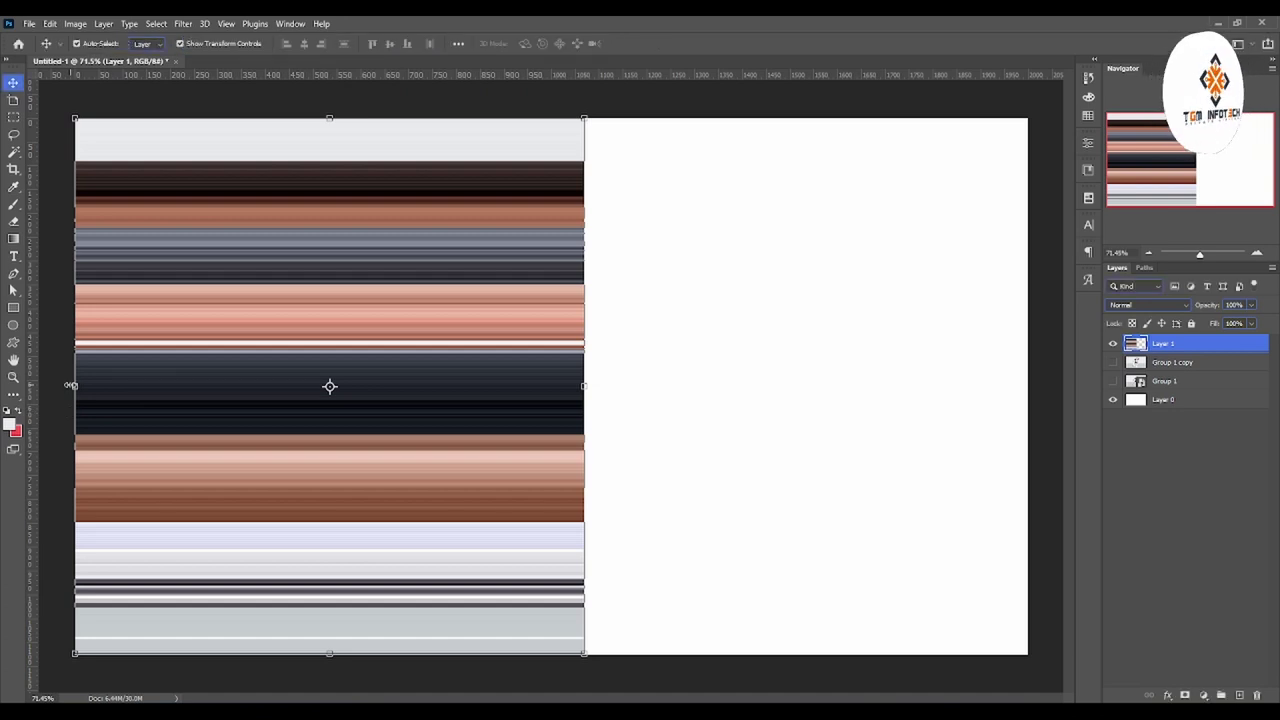
pyautogui.hotkey('ctrl', 'z')
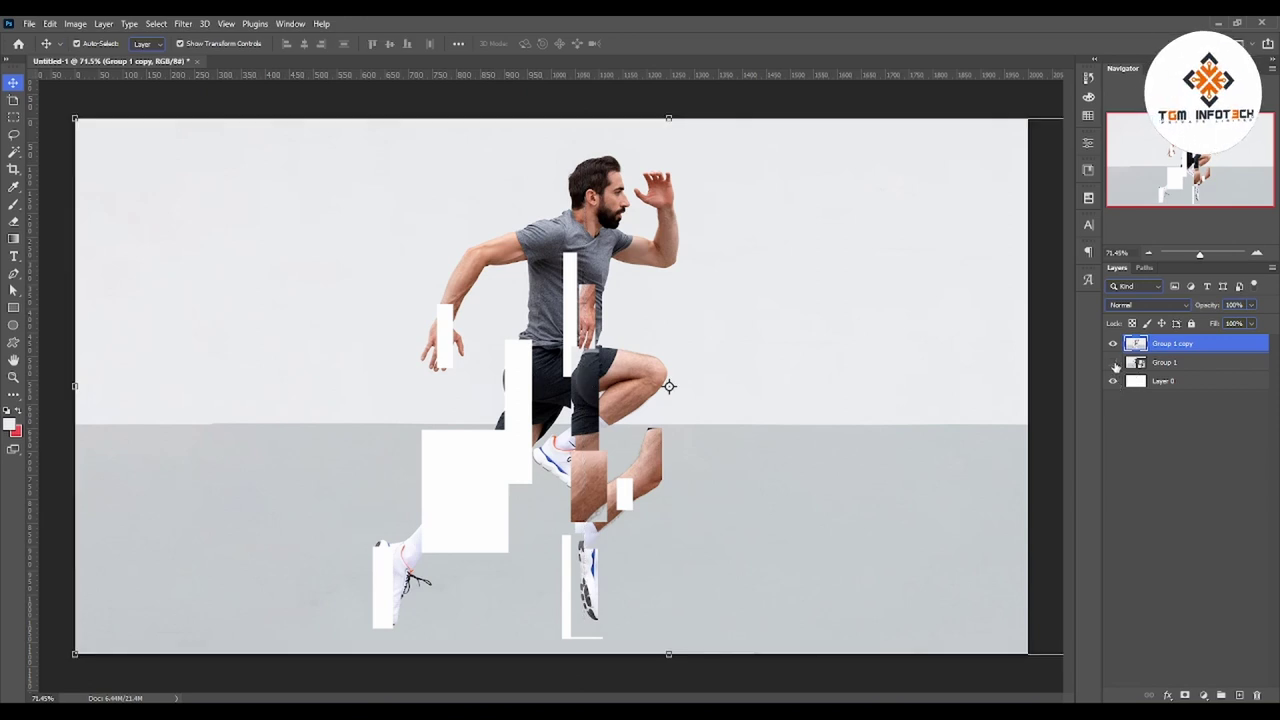
# Step: Show Group 1, select a fresh 1-px column through the runner, and copy it to a new layer
pyautogui.click(1114, 364)
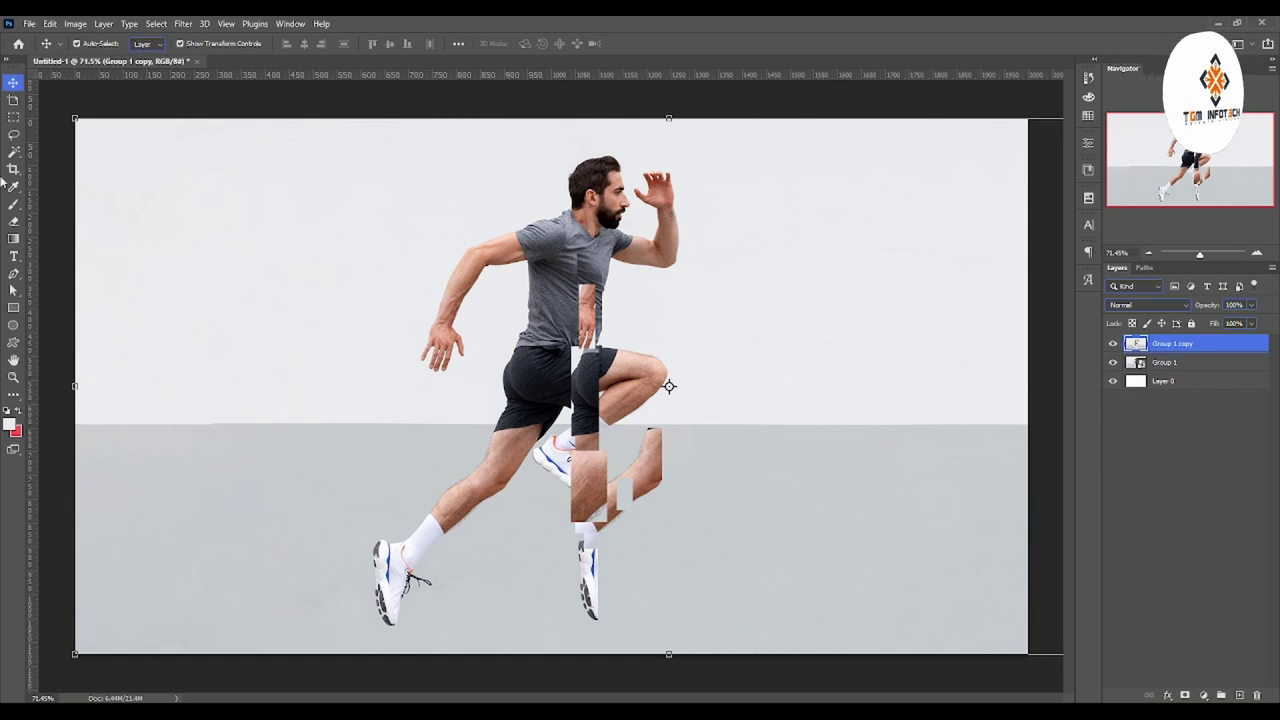
pyautogui.click(13, 394)
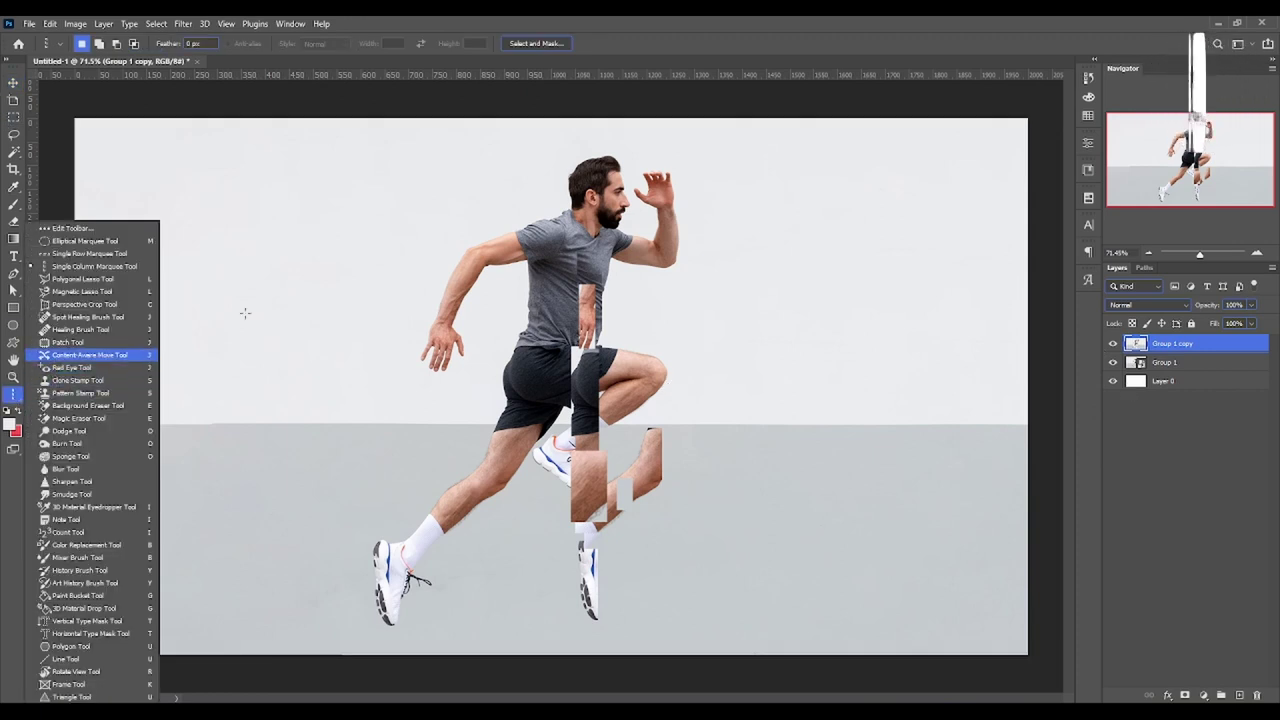
pyautogui.click(63, 266)
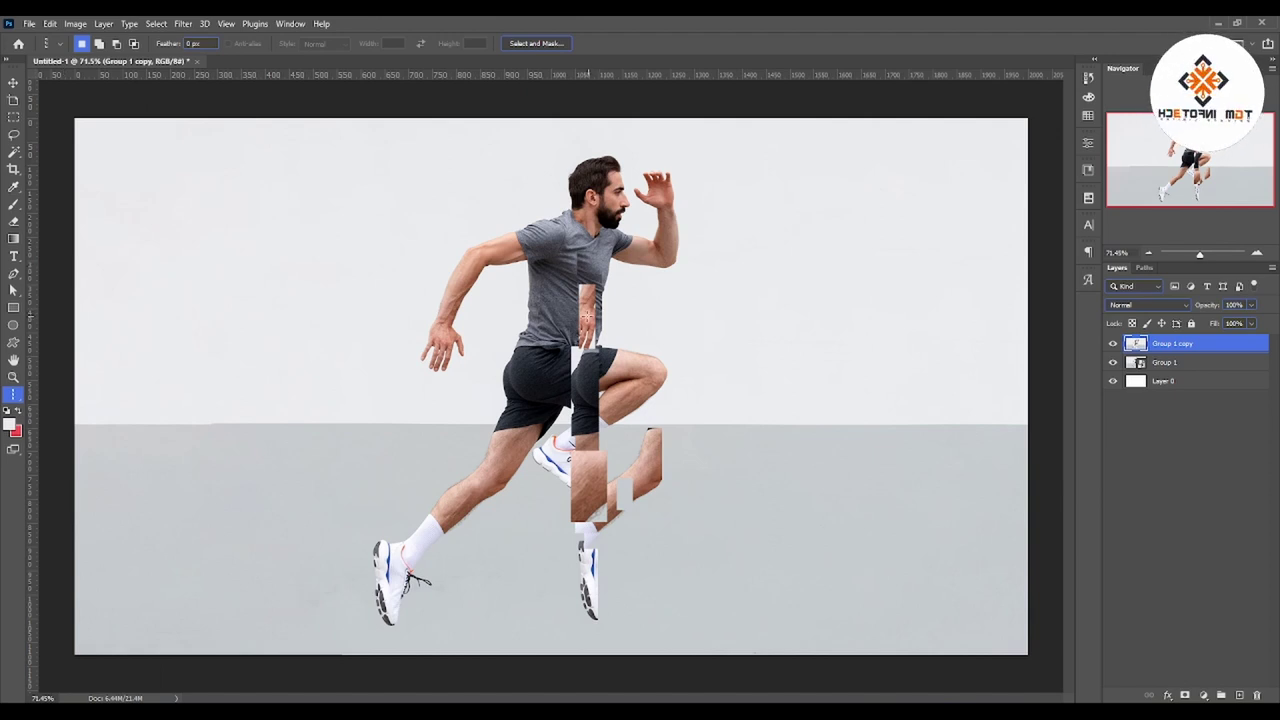
pyautogui.moveTo(587, 317); pyautogui.dragTo(583, 296)
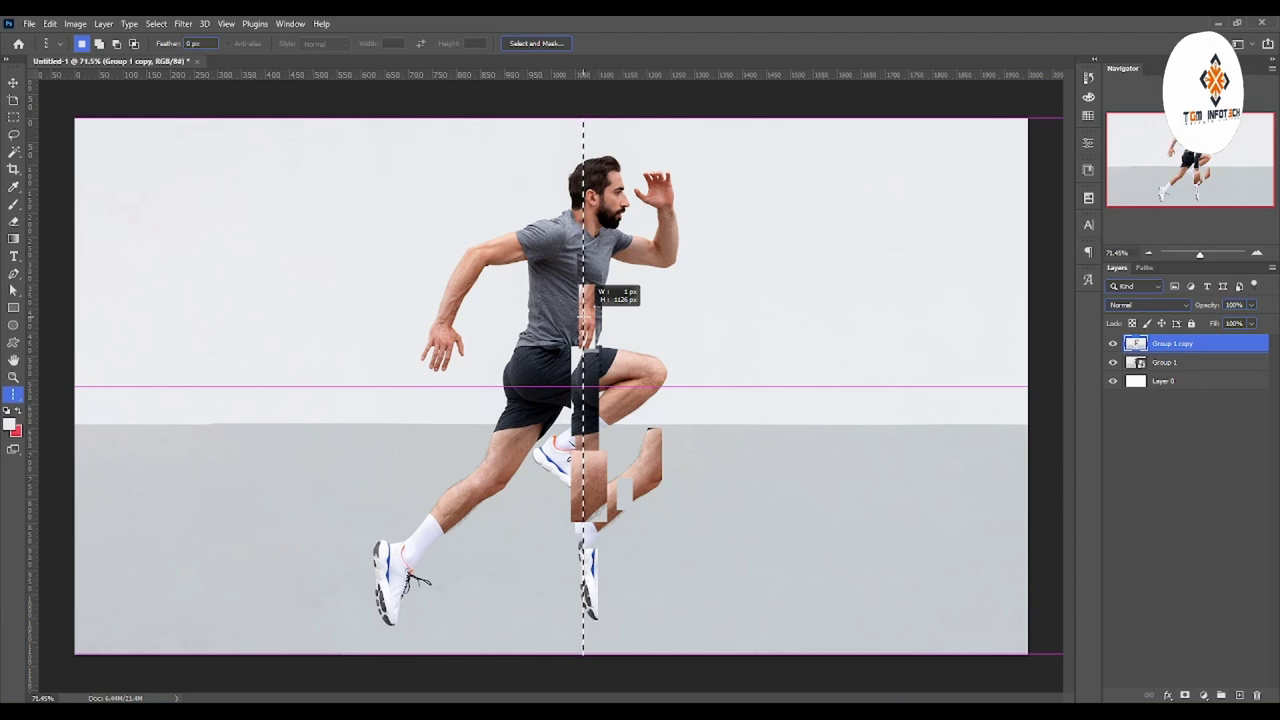
pyautogui.moveTo(586, 314); pyautogui.dragTo(589, 326)
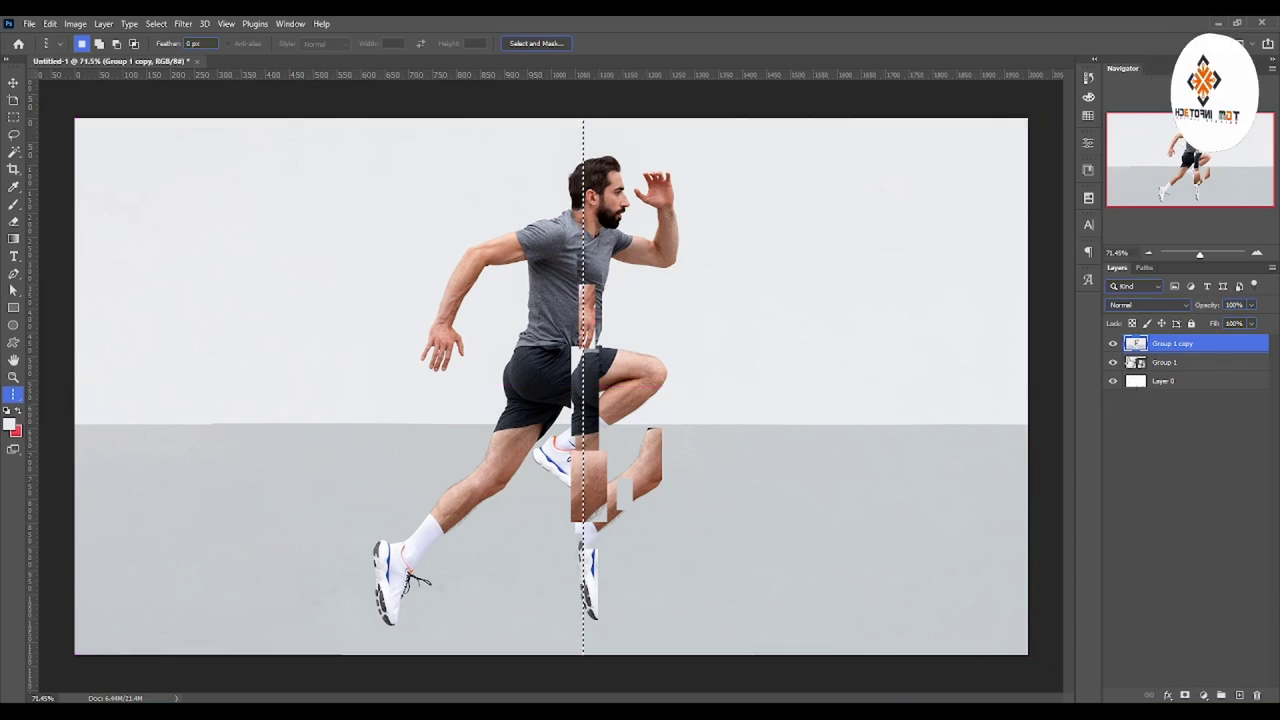
pyautogui.click(1113, 344)
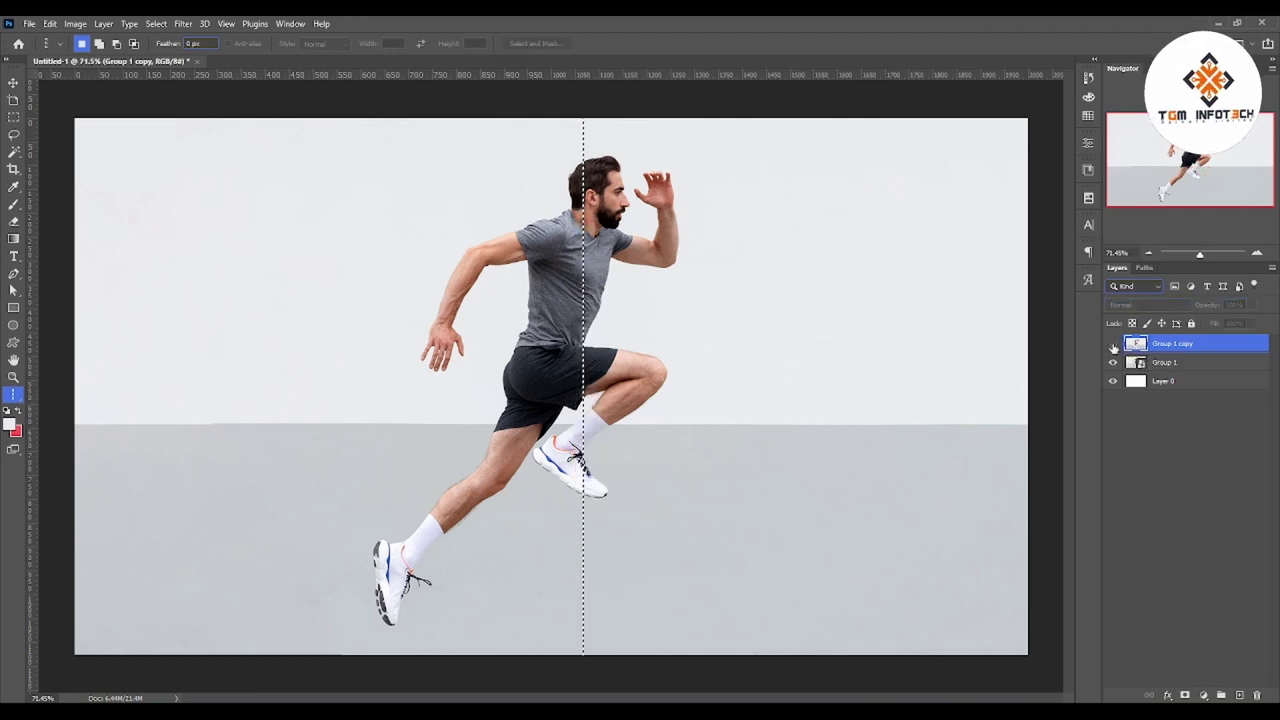
pyautogui.click(1113, 362)
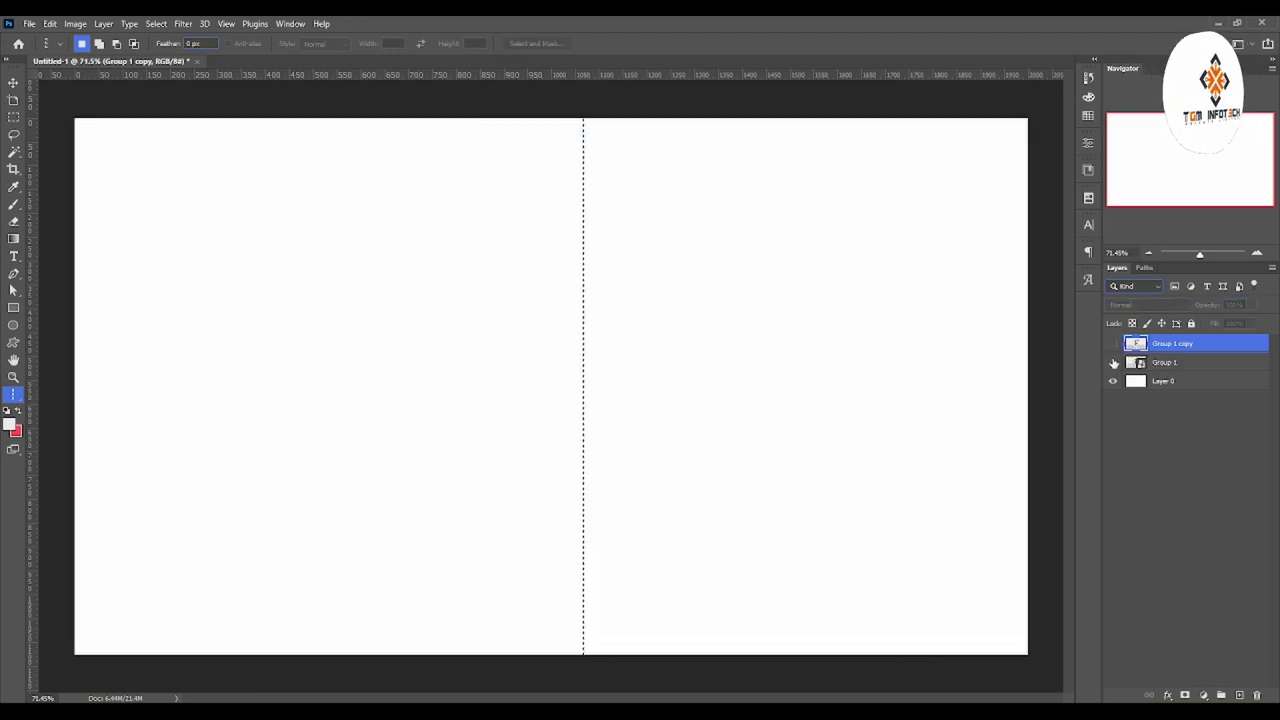
pyautogui.click(1113, 344)
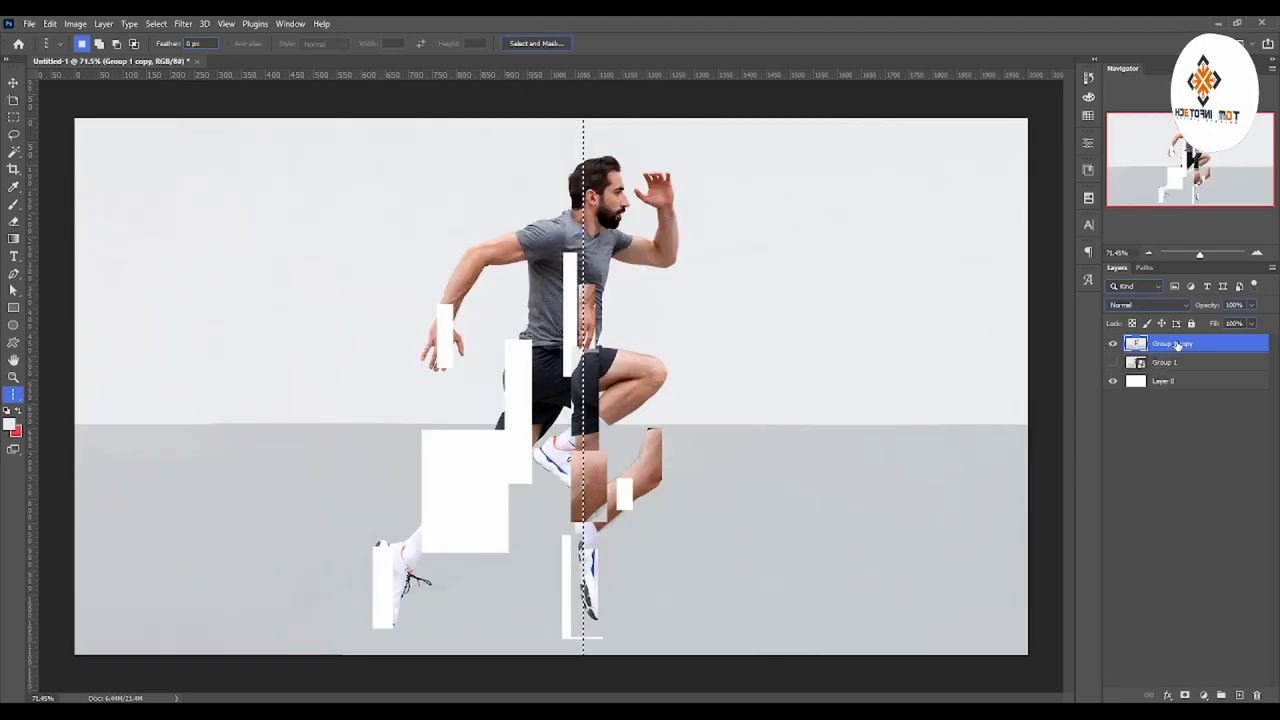
pyautogui.hotkey('ctrl', 'shift', 'alt', 'n')
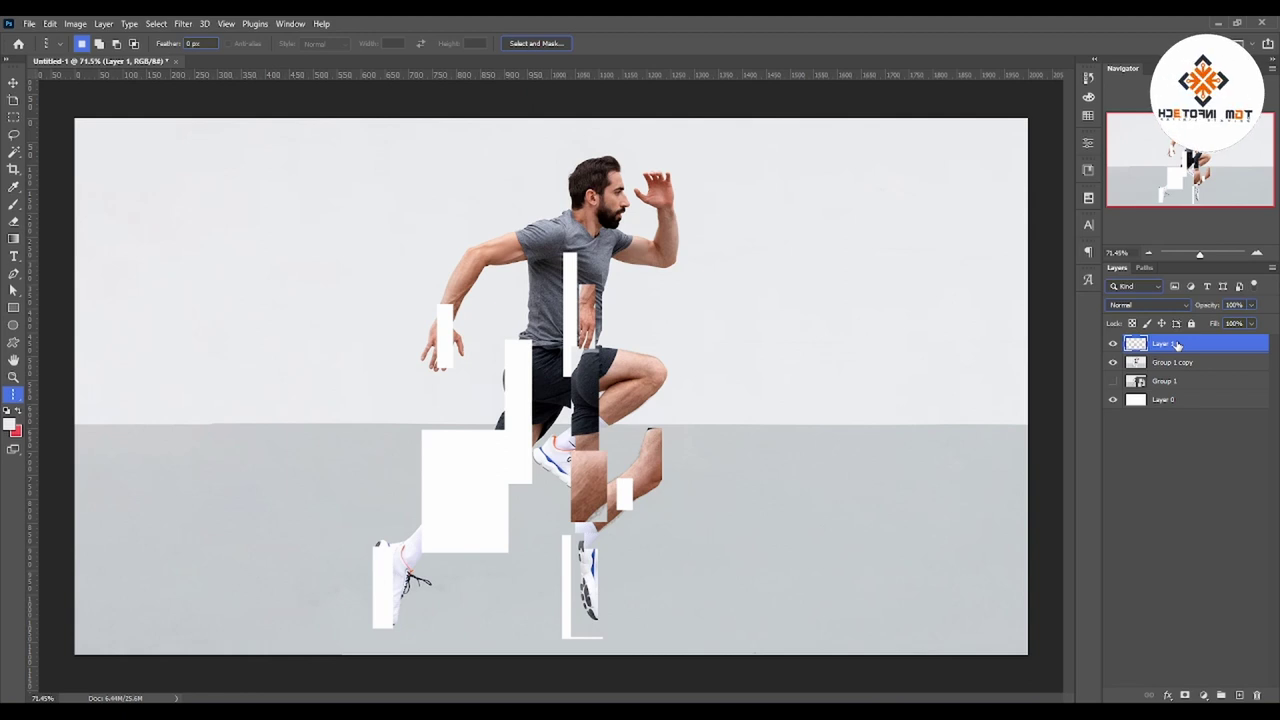
# Step: Stretch Layer 1's one-pixel column leftward to the canvas edge into colour streaks
pyautogui.click(9, 87)
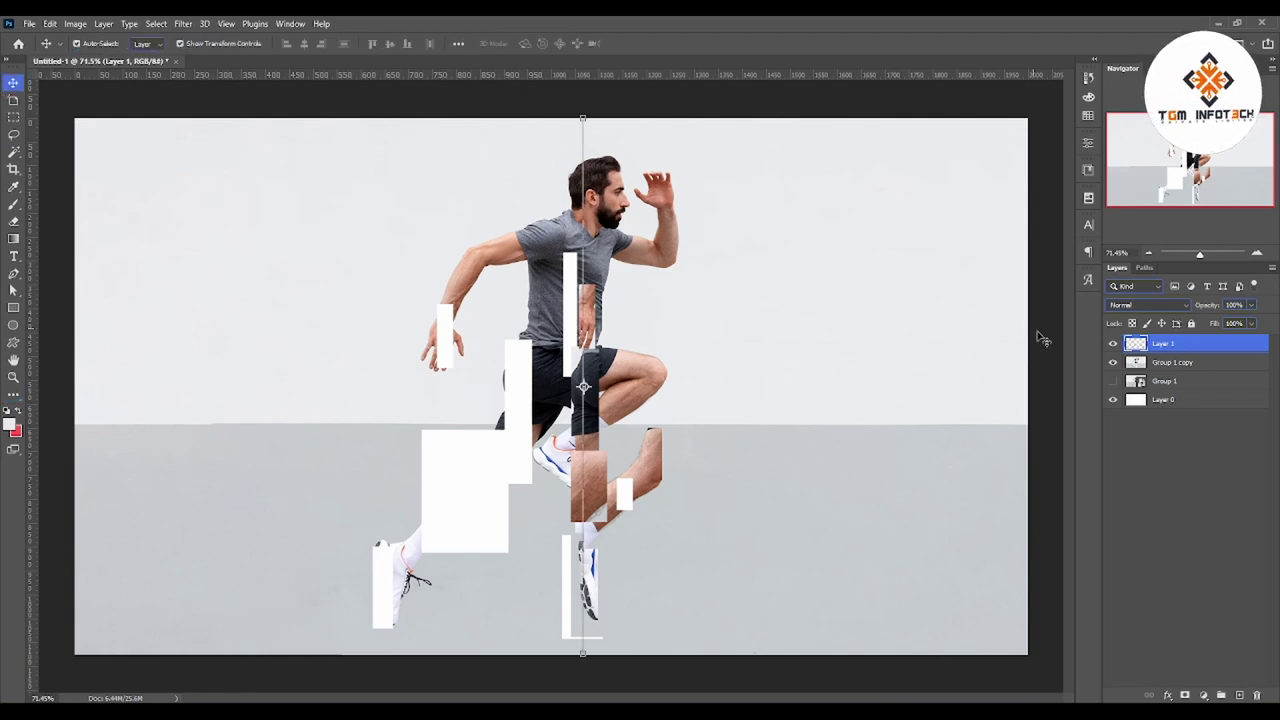
pyautogui.click(1112, 362)
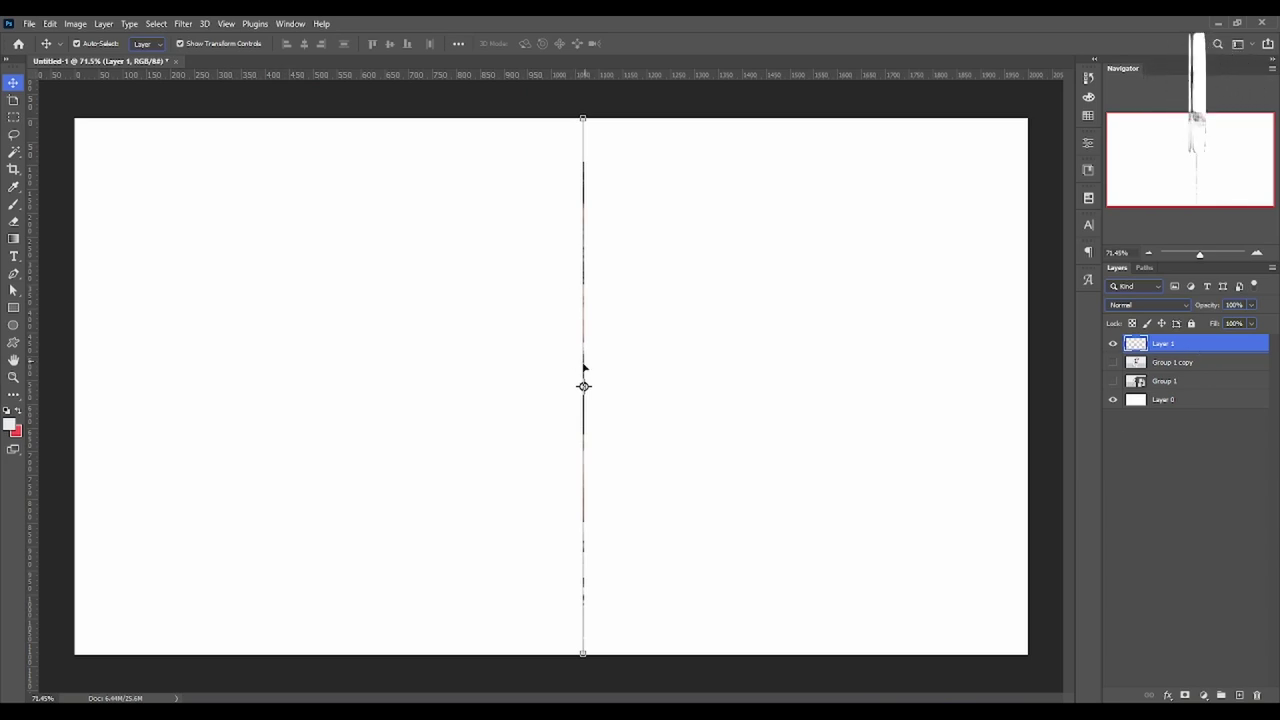
pyautogui.moveTo(583, 386); pyautogui.dragTo(279, 380)
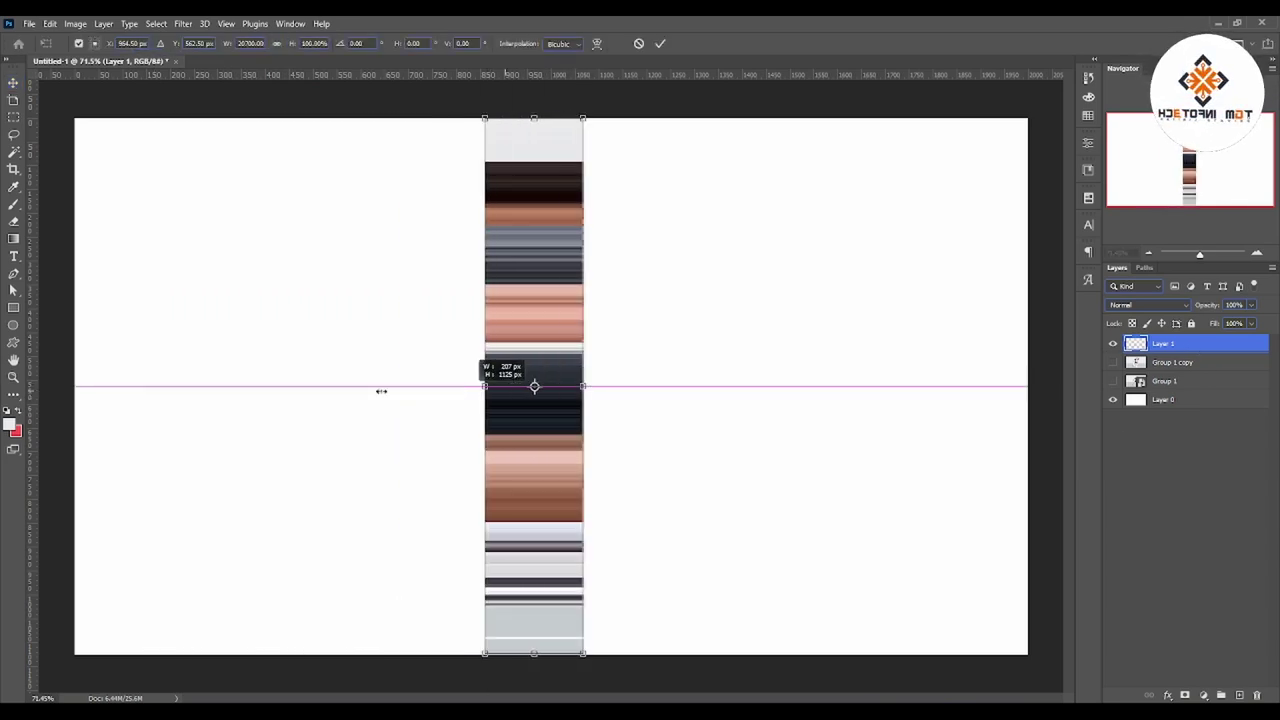
pyautogui.moveTo(279, 380)
pyautogui.mouseDown()
pyautogui.moveTo(561, 396)
pyautogui.moveTo(180, 391)
pyautogui.moveTo(549, 383)
pyautogui.moveTo(70, 387)
pyautogui.mouseUp()
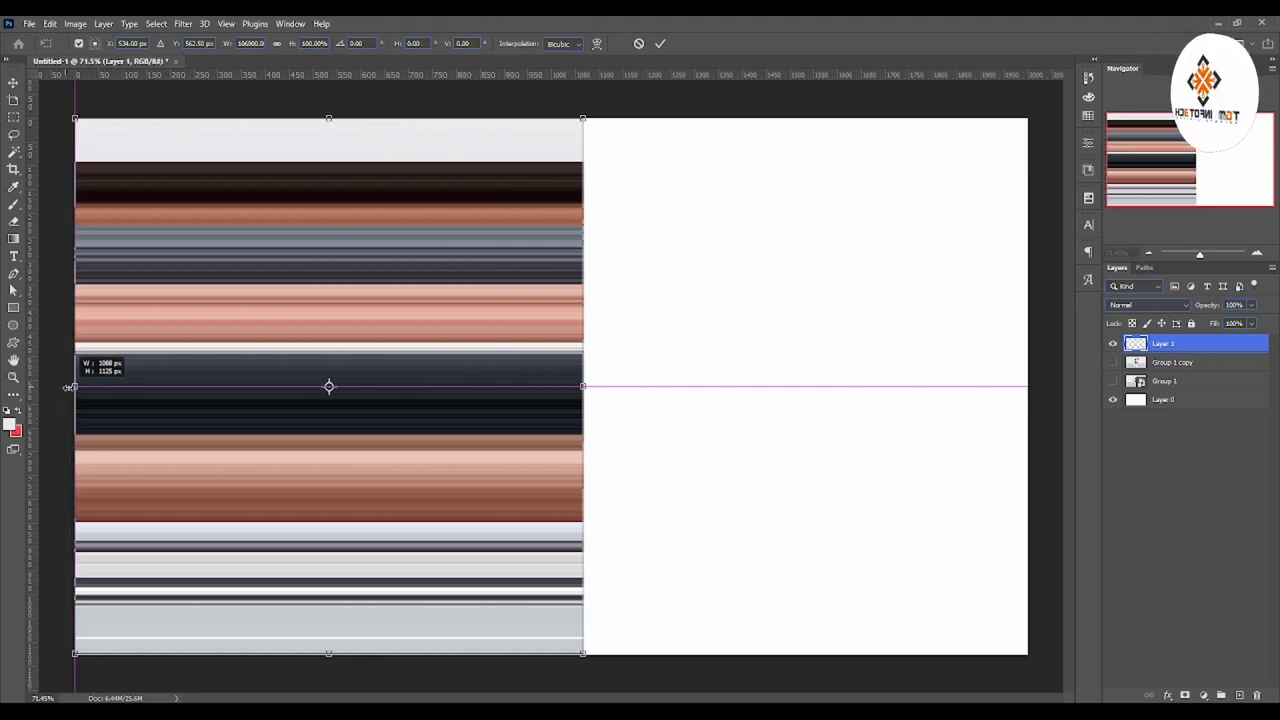
pyautogui.press('Return')
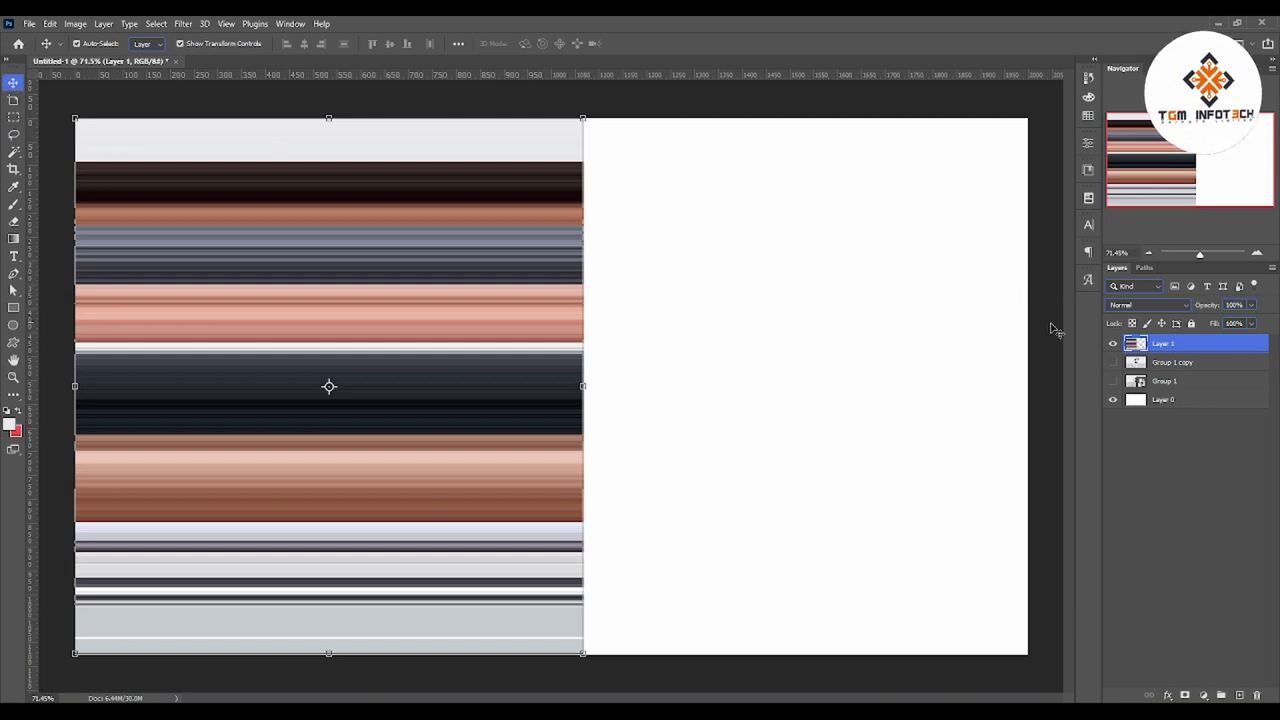
pyautogui.click(1240, 381)
# Step: Nudge the streaks up slightly, set Layer 1 to 67% opacity and add a layer mask
pyautogui.click(1113, 382)
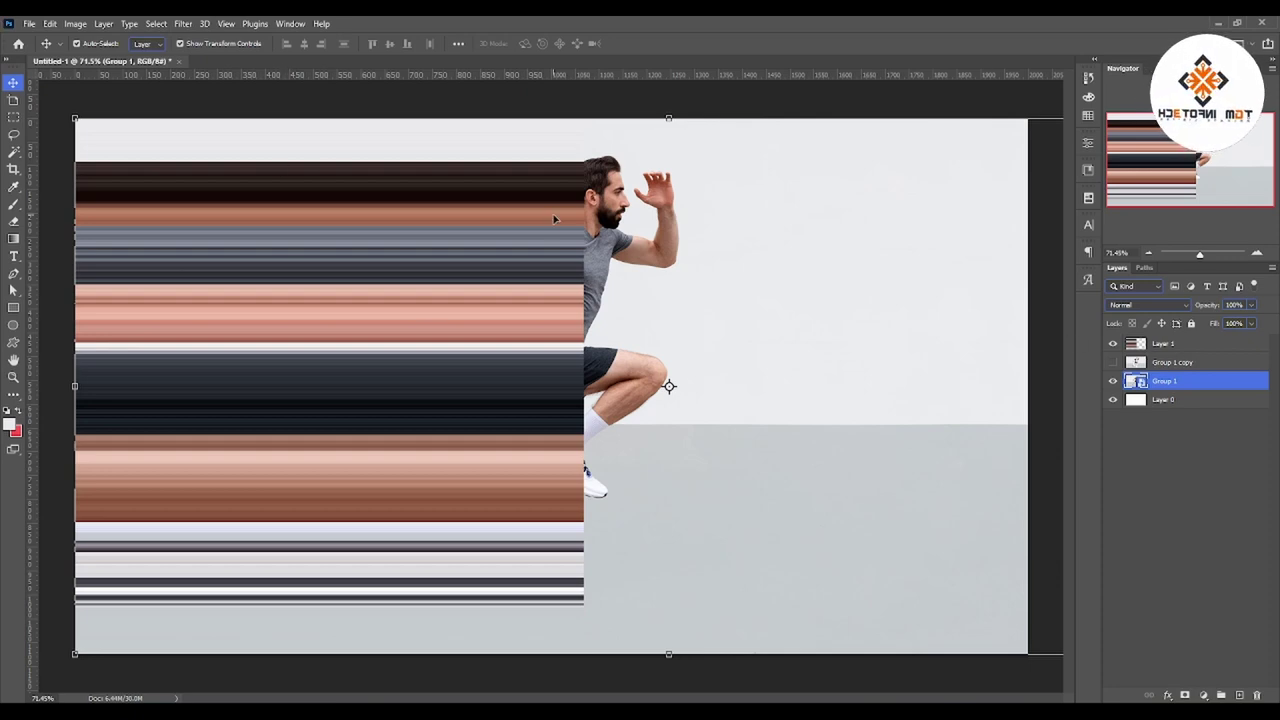
pyautogui.press('Up')
pyautogui.press('Up')
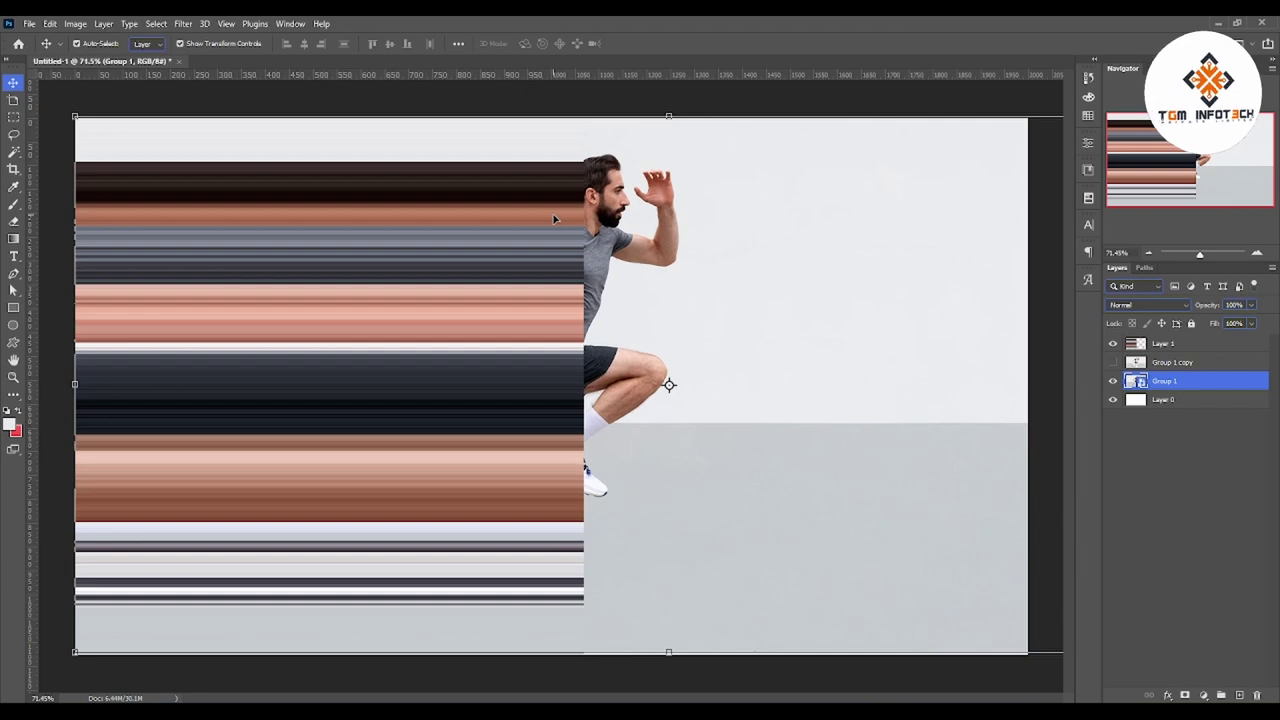
pyautogui.press('Down')
pyautogui.press('Down')
pyautogui.click(1229, 343)
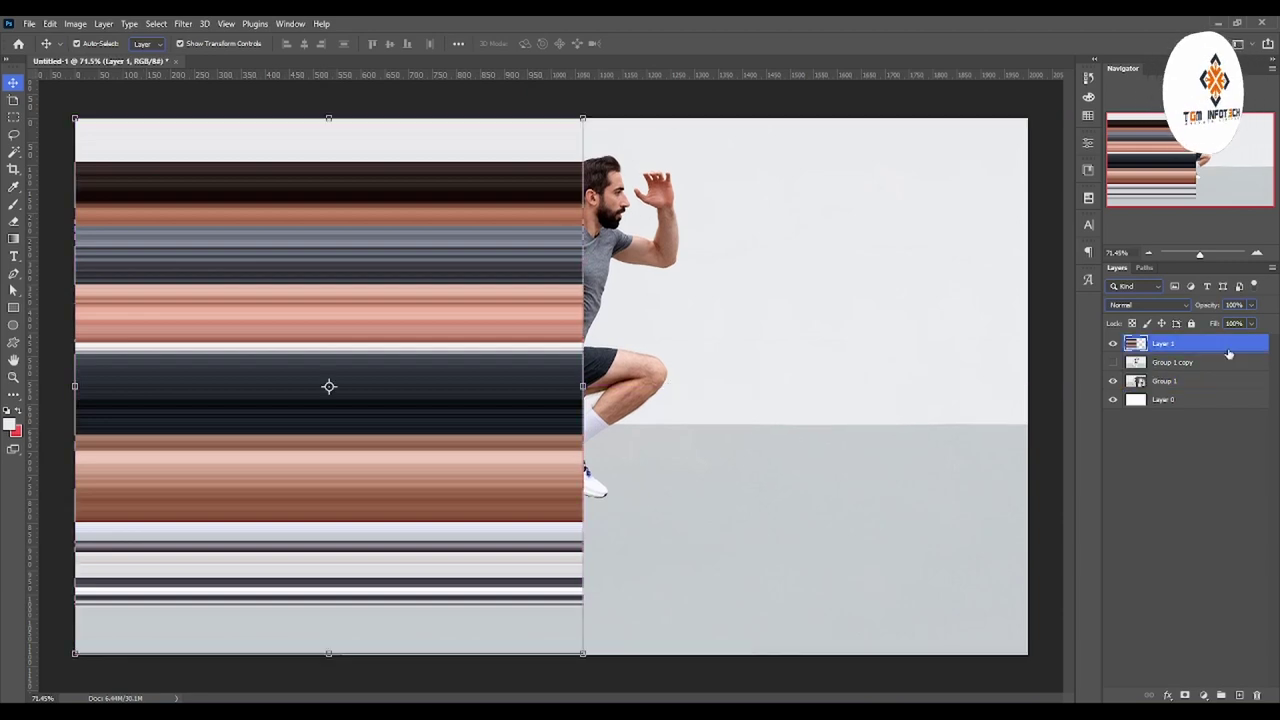
pyautogui.press('Up')
pyautogui.press('Up')
pyautogui.press('Up')
pyautogui.press('Up')
pyautogui.press('Up')
pyautogui.press('Up')
pyautogui.press('Up')
pyautogui.press('Up')
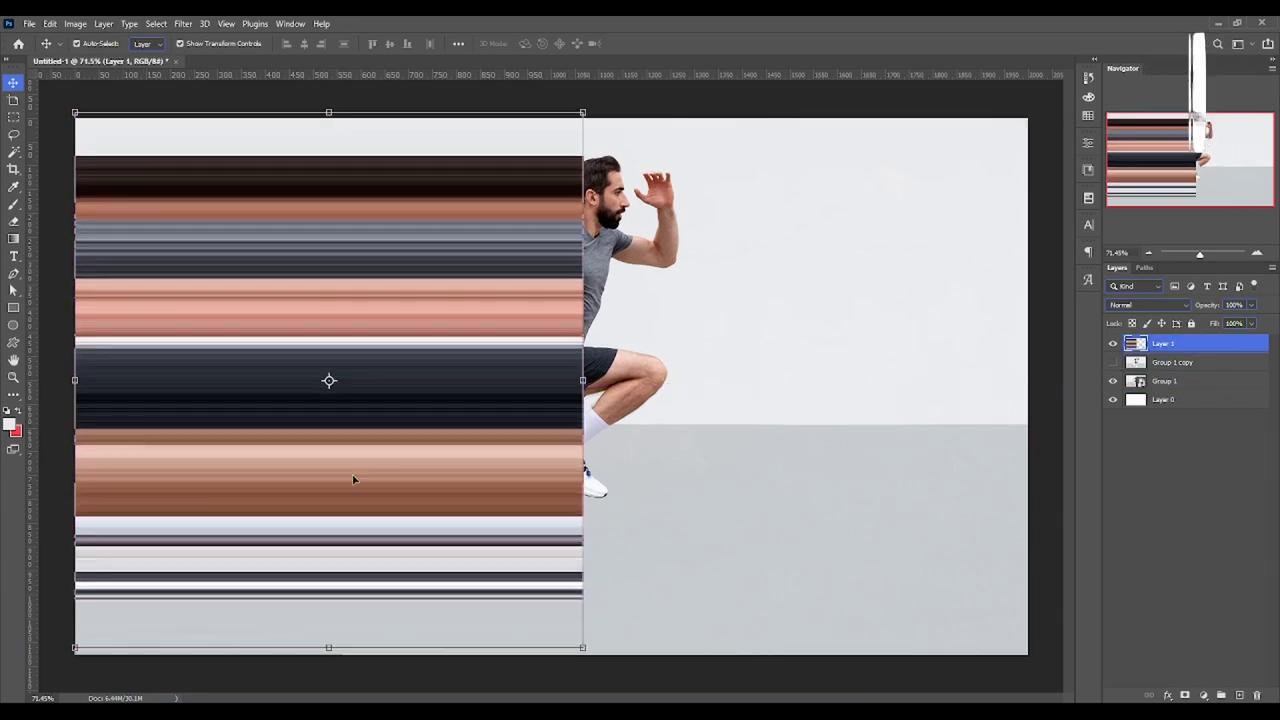
pyautogui.click(1251, 305)
pyautogui.moveTo(1240, 326); pyautogui.dragTo(1226, 326)
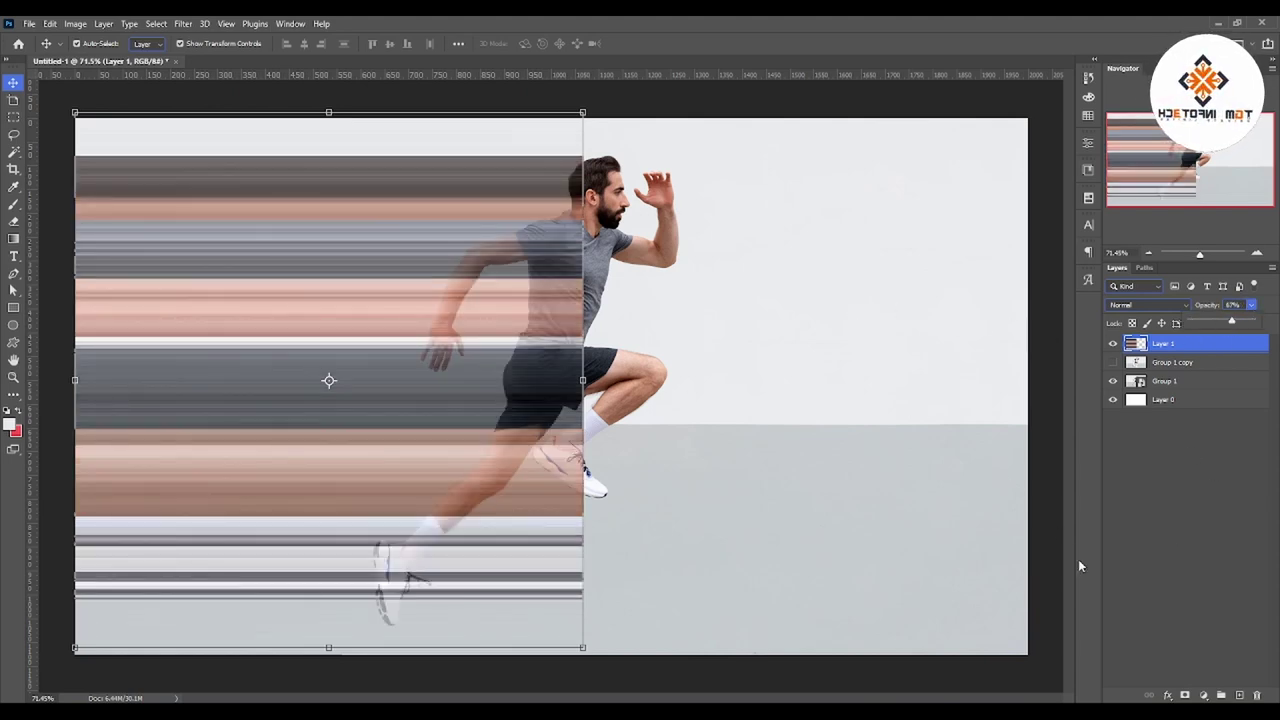
pyautogui.click(1185, 695)
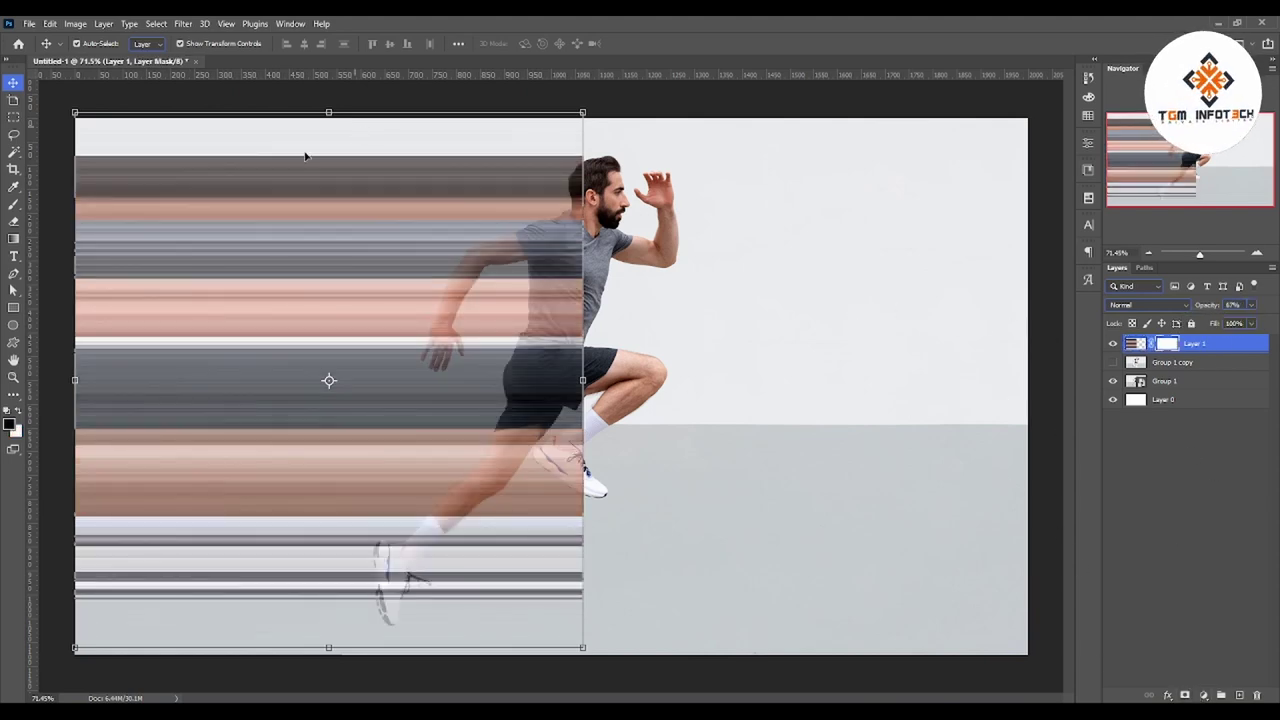
# Step: Pick a smaller brush, hide the Layer 1 streaks and select Group 1
pyautogui.click(13, 203)
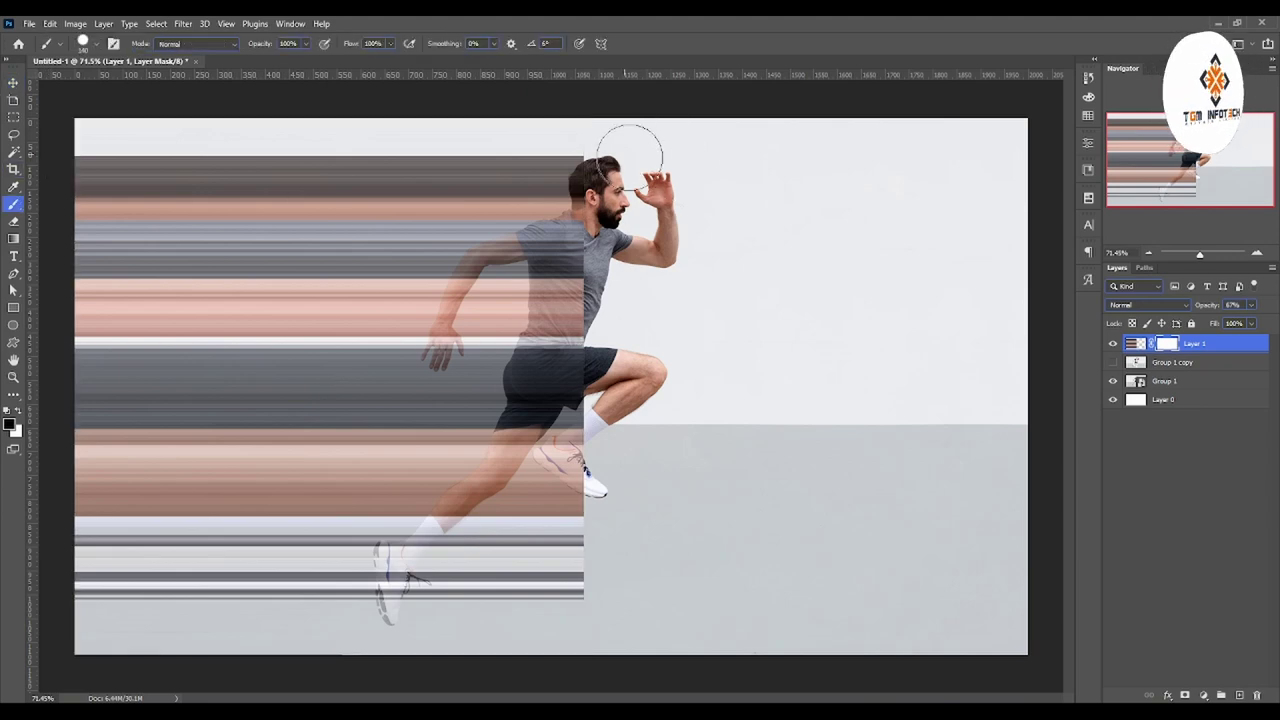
pyautogui.keyDown('alt'); pyautogui.rightClick(600, 210); pyautogui.keyUp('alt')
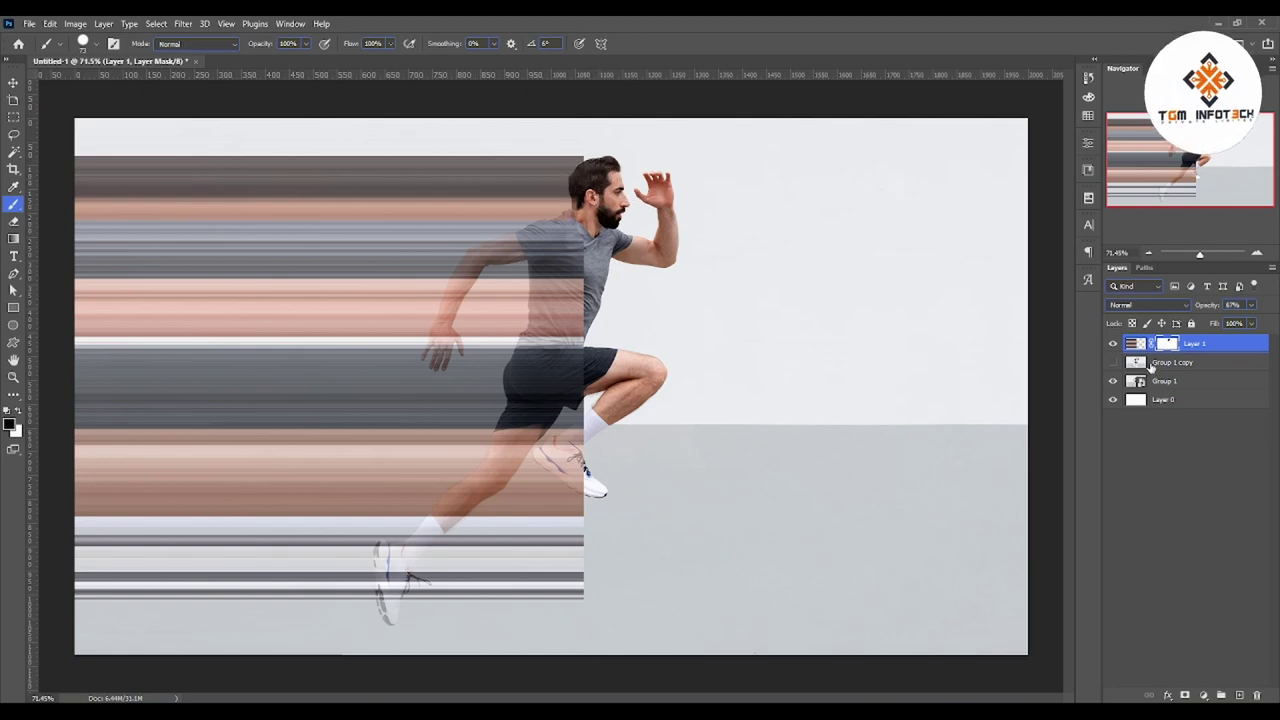
pyautogui.click(1113, 344)
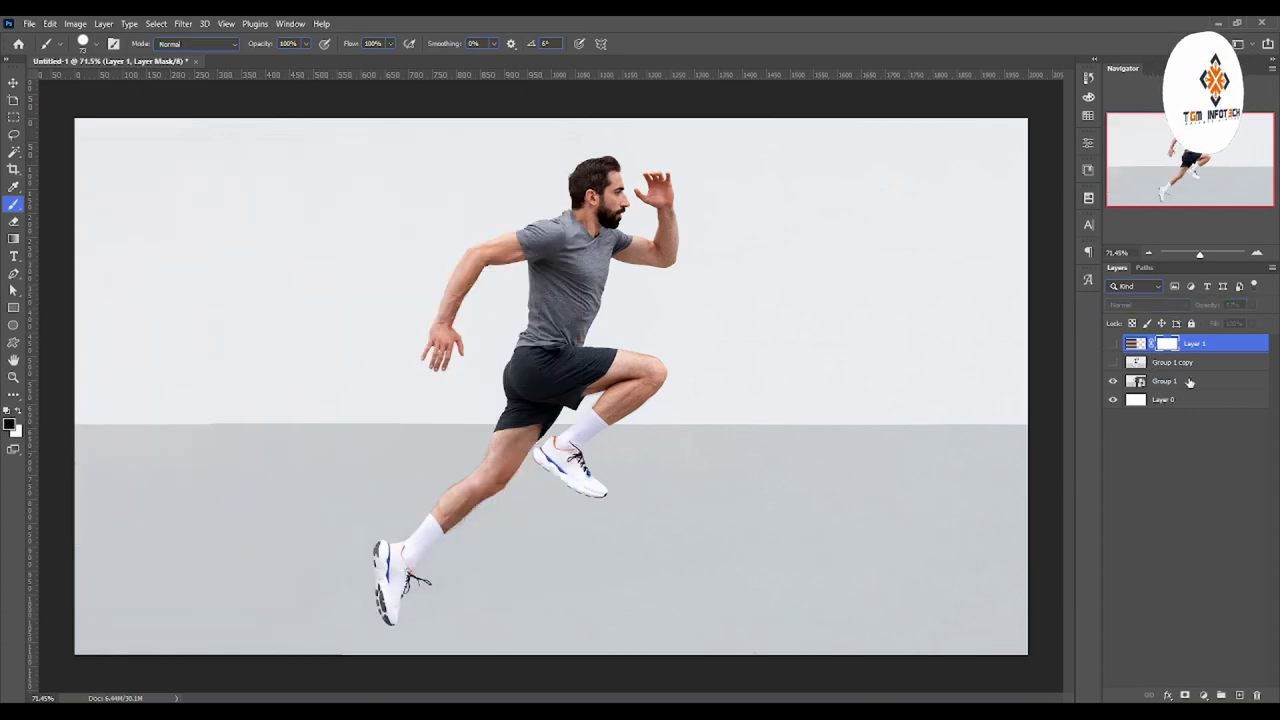
pyautogui.click(1186, 381)
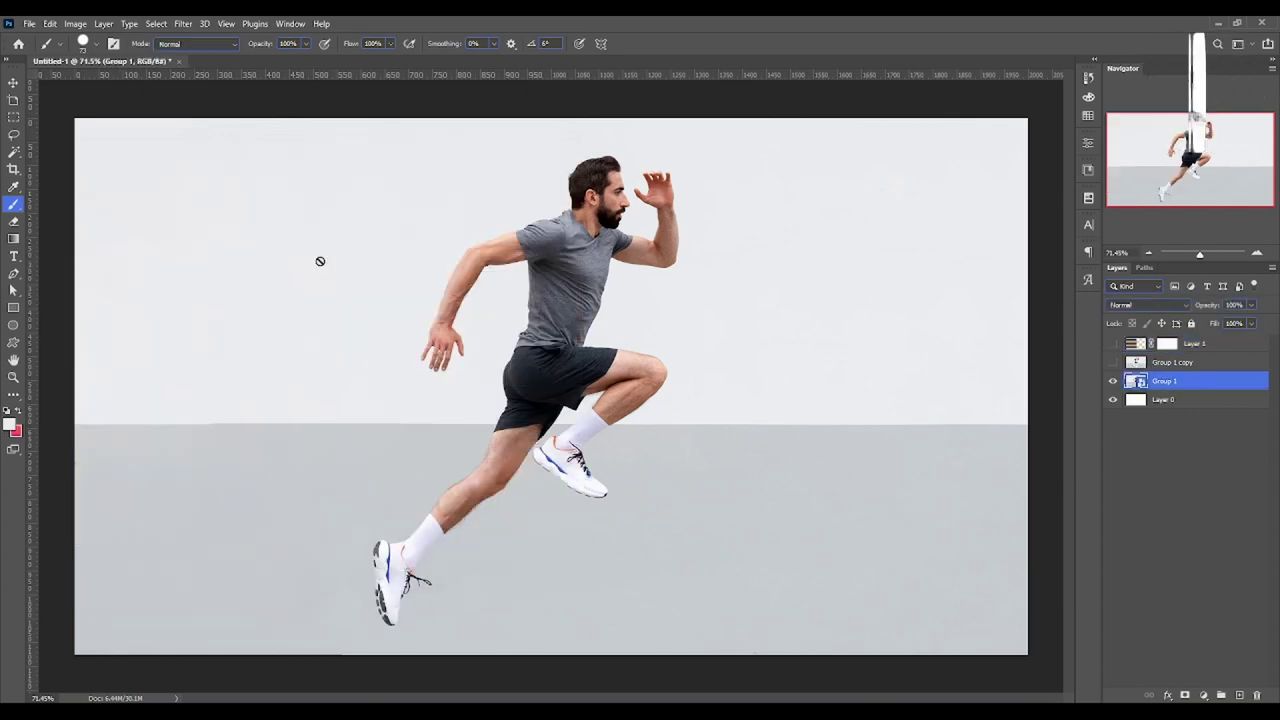
# Step: Select the runner with Select Subject and fill his silhouette with black on Layer 1's mask
pyautogui.click(14, 151)
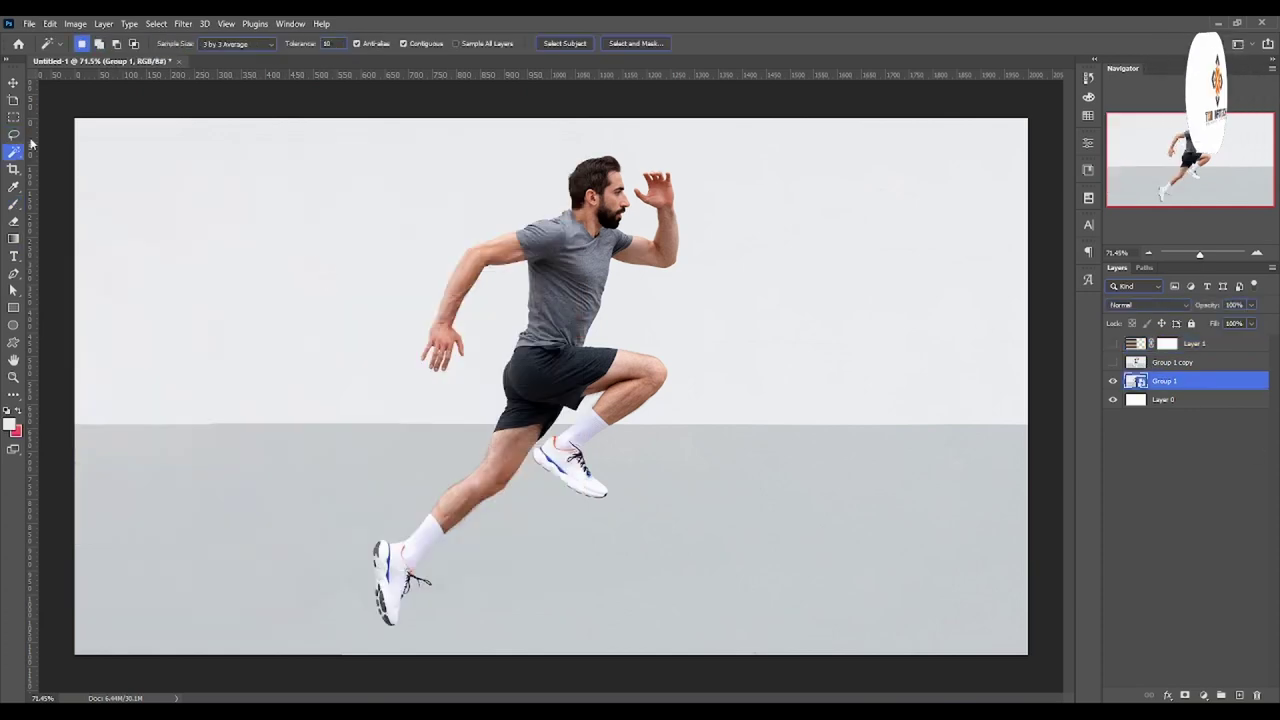
pyautogui.click(559, 40)
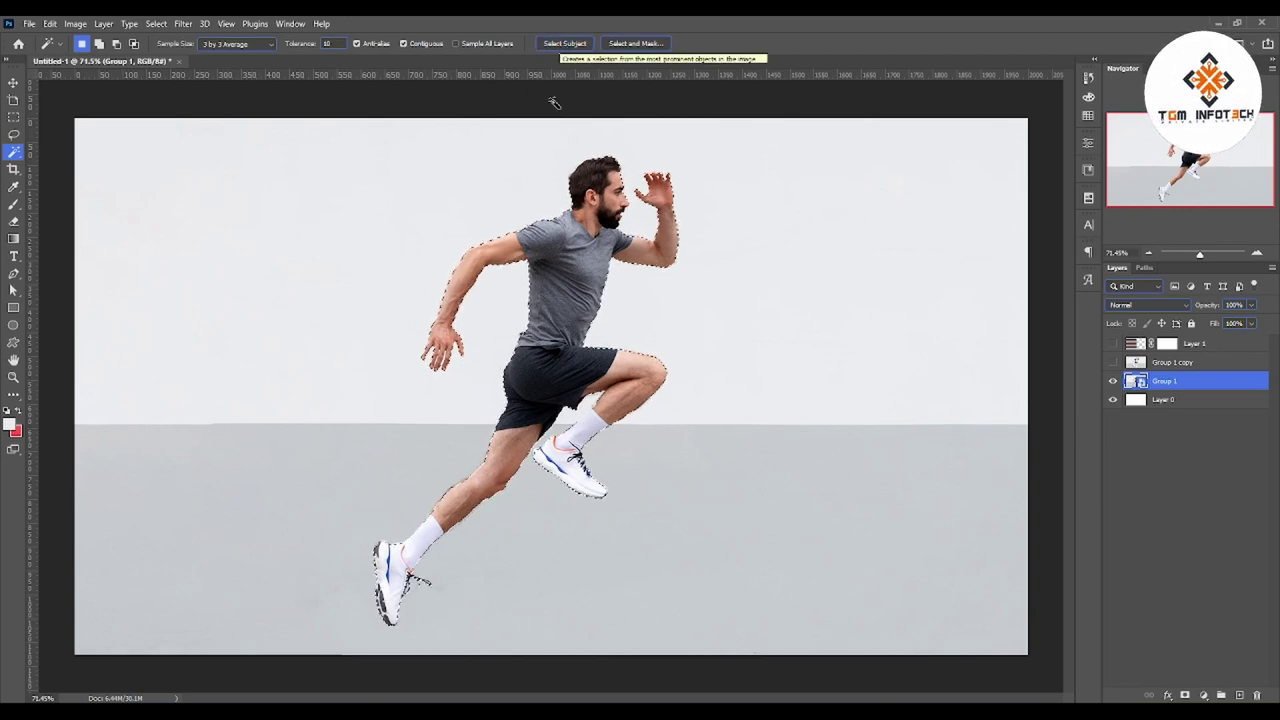
pyautogui.click(1135, 343)
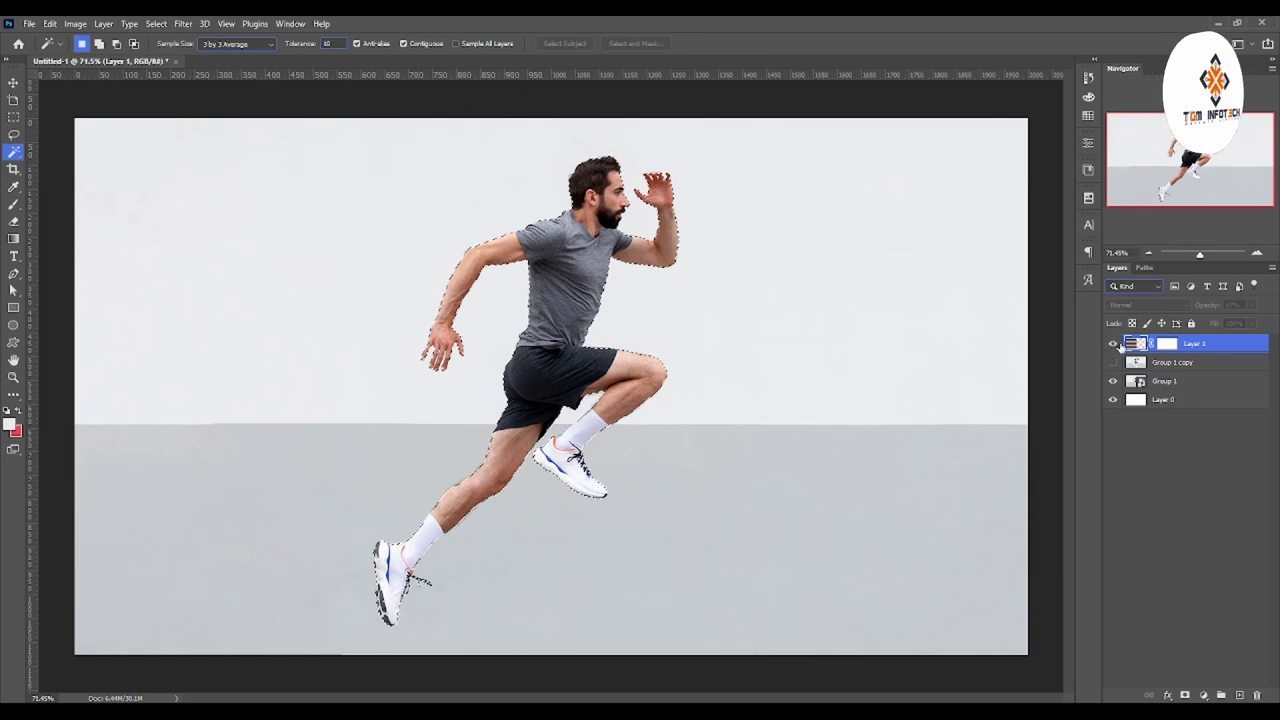
pyautogui.click(1113, 343)
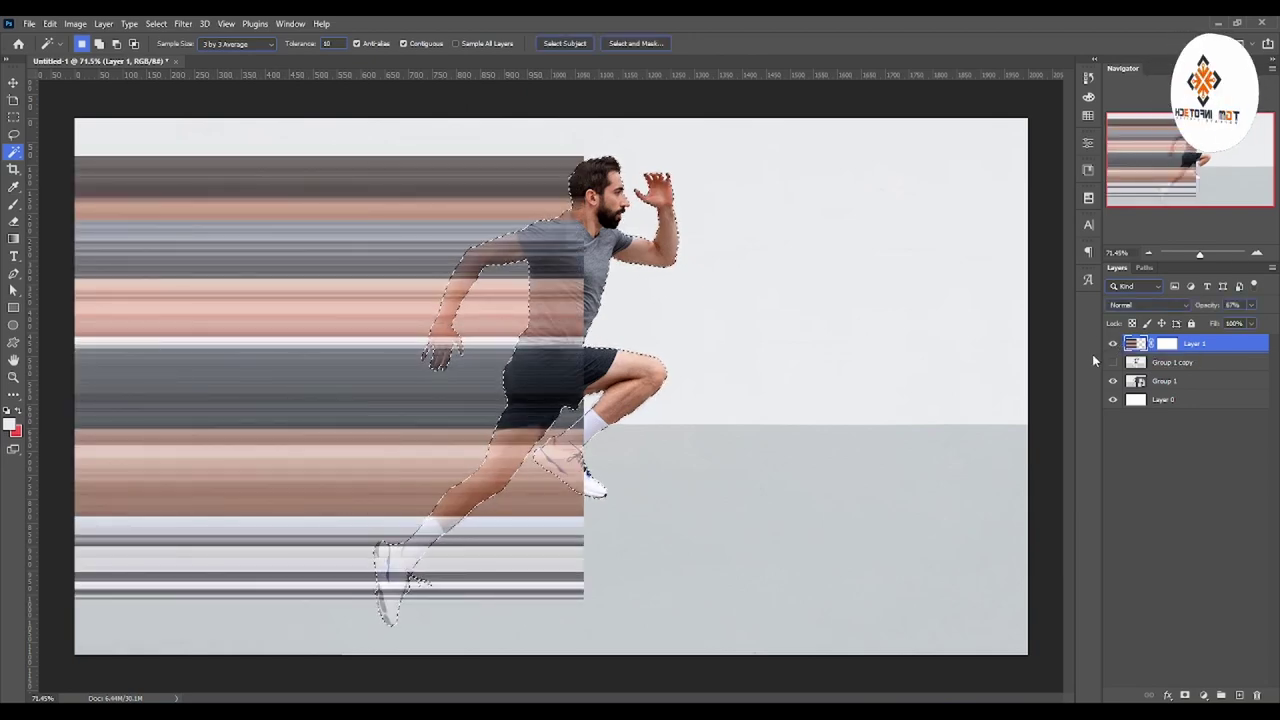
pyautogui.click(1167, 344)
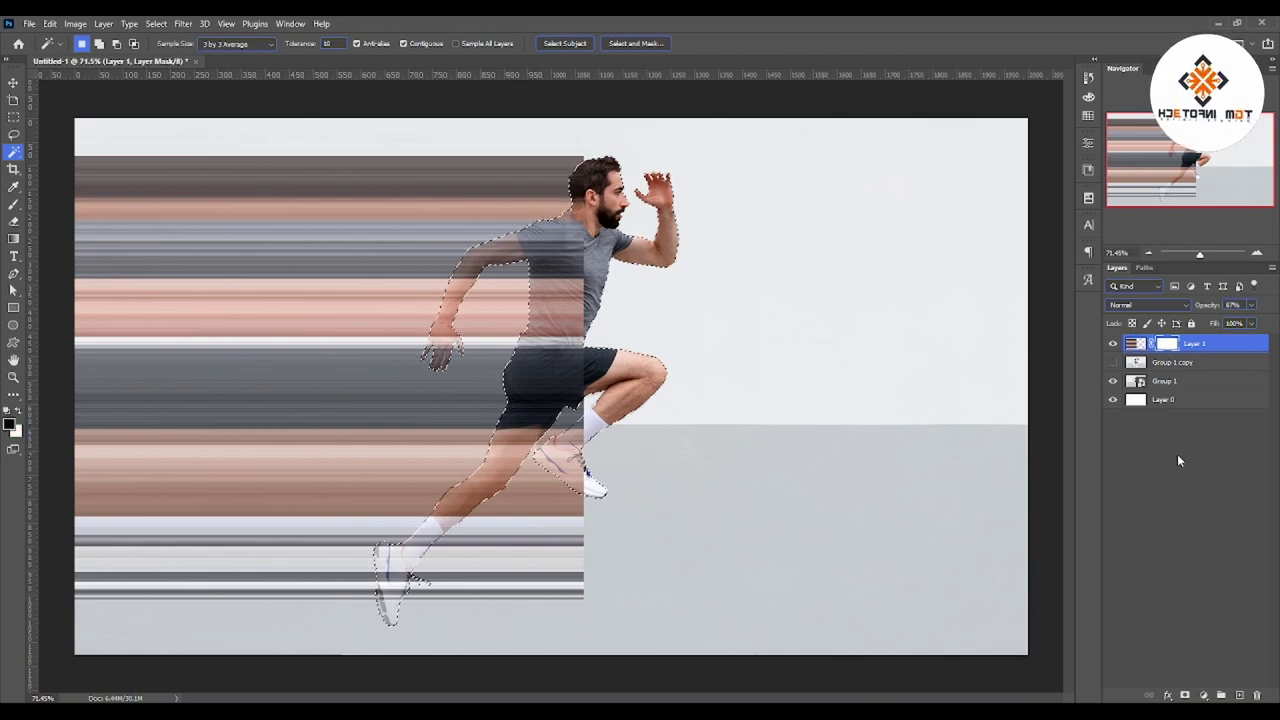
pyautogui.hotkey('alt', 'BackSpace')
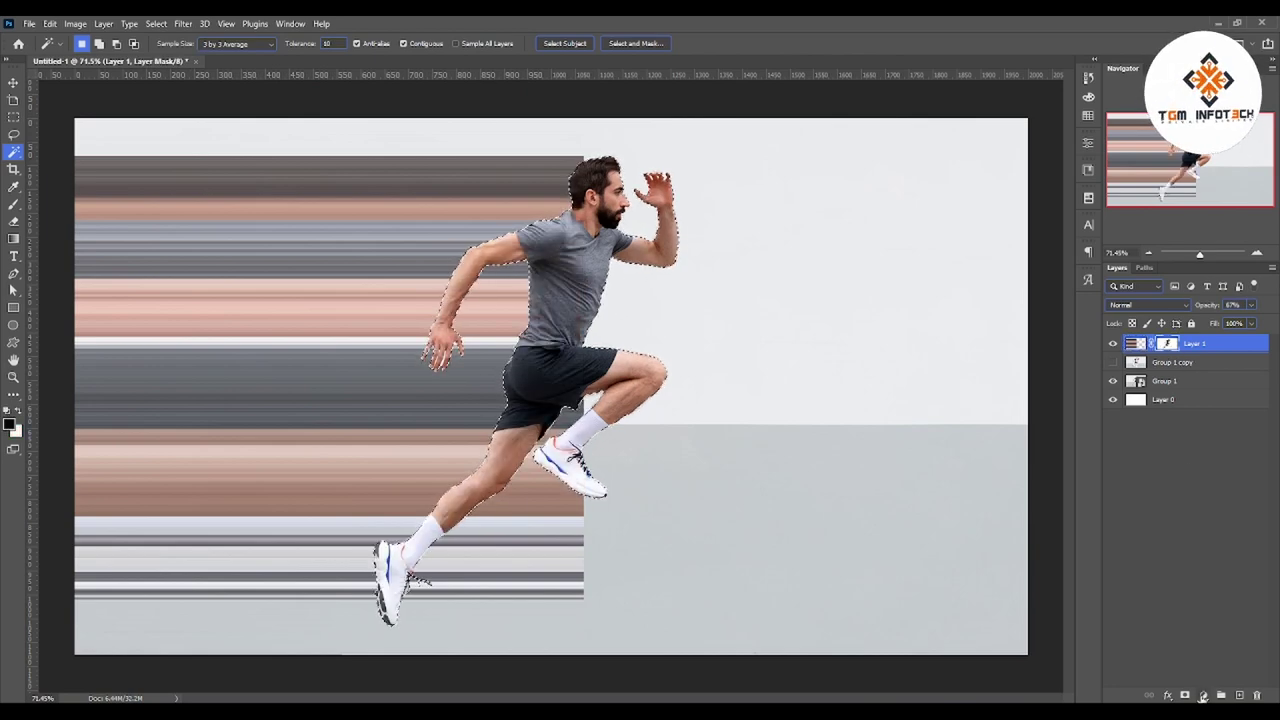
pyautogui.hotkey('ctrl', 'd')
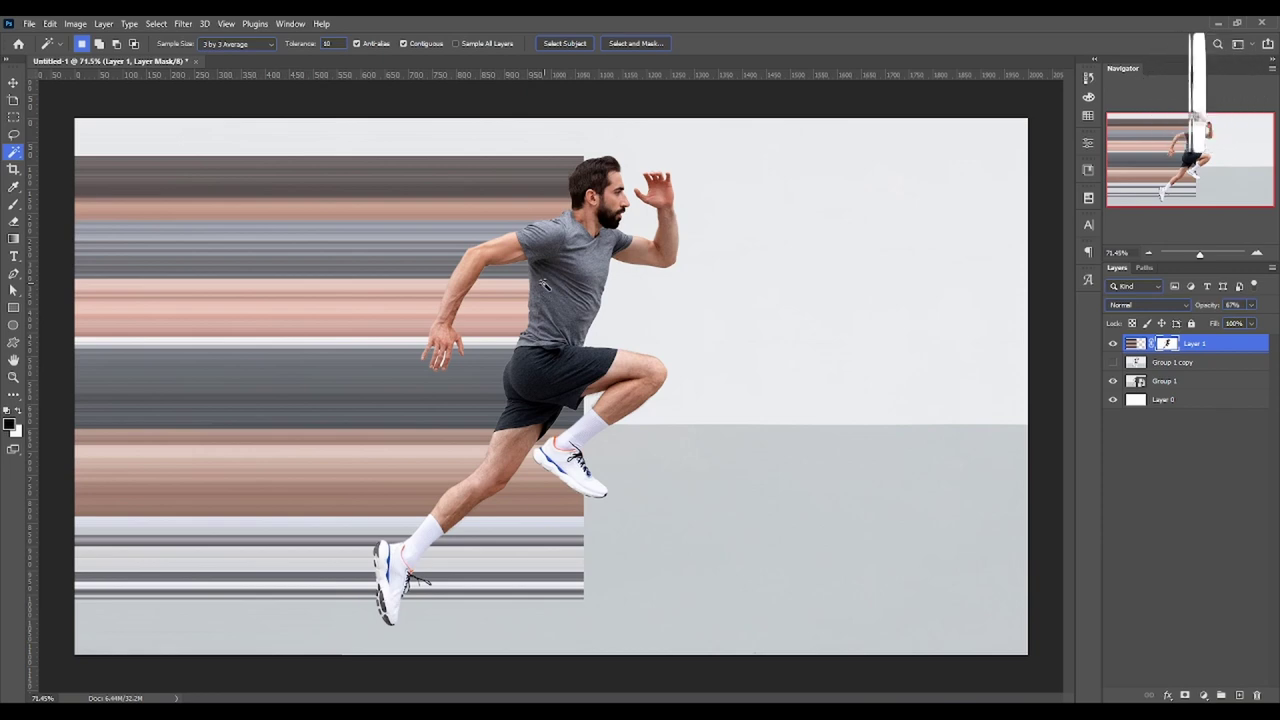
# Step: Try stretching the streak layer downward with the Move tool, then undo it
pyautogui.scroll(-1, 543, 285)
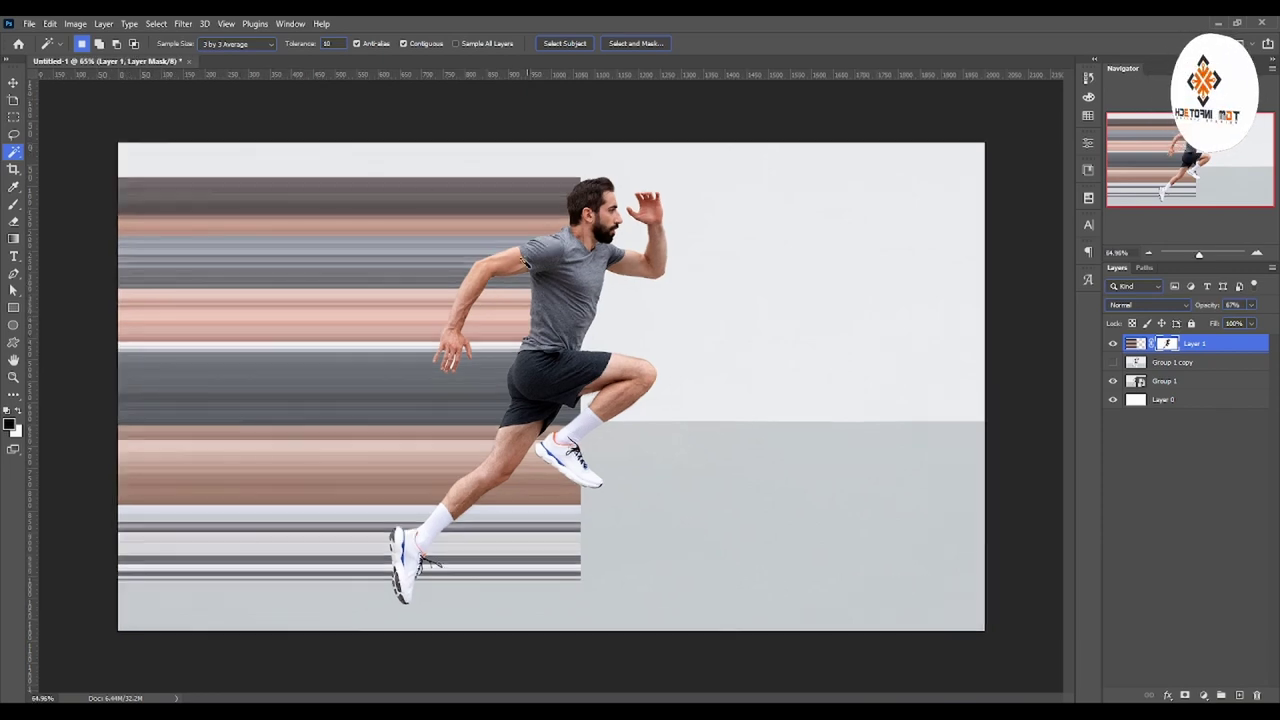
pyautogui.click(12, 83)
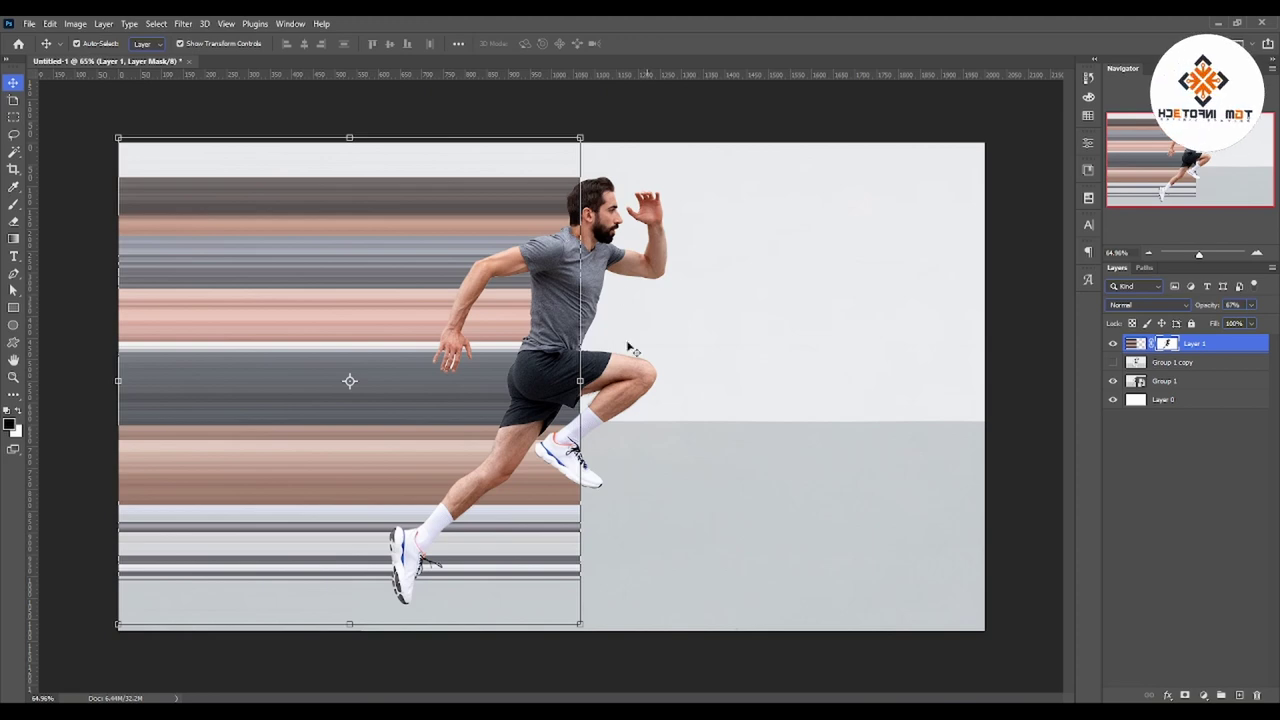
pyautogui.moveTo(359, 628); pyautogui.dragTo(347, 651)
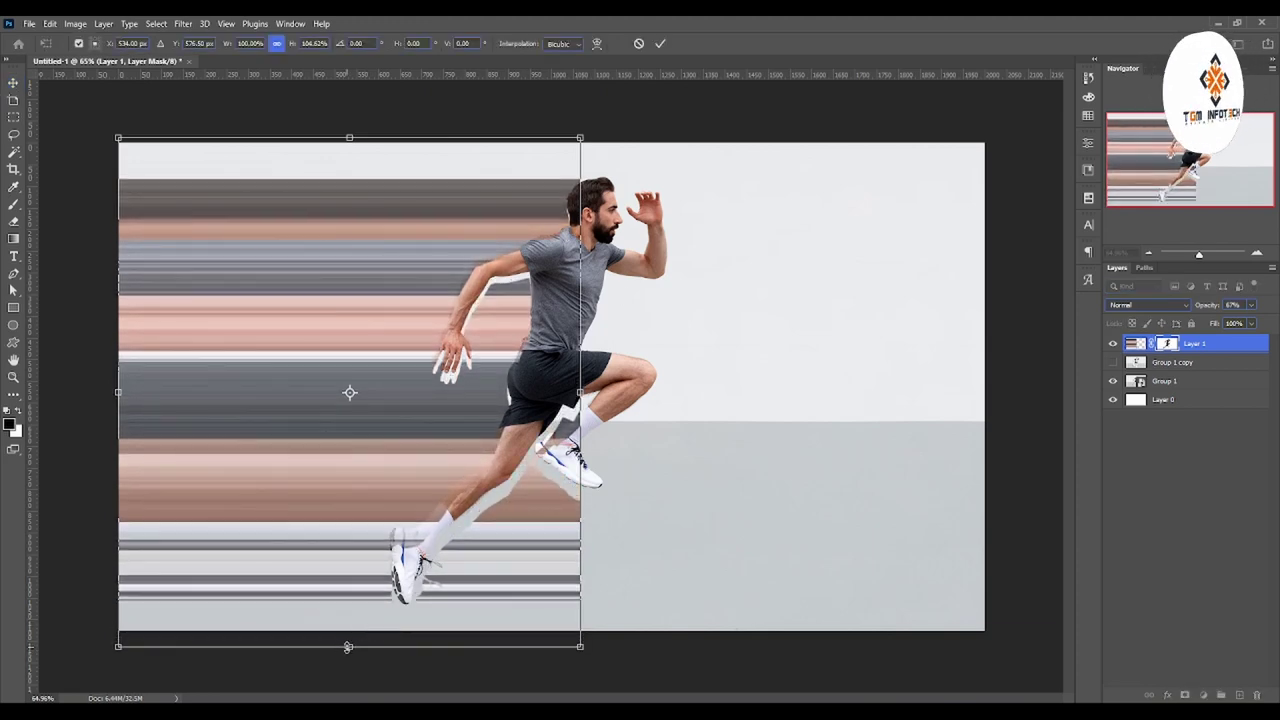
pyautogui.press('Return')
pyautogui.hotkey('ctrl', 'z')
pyautogui.press('ctrl')
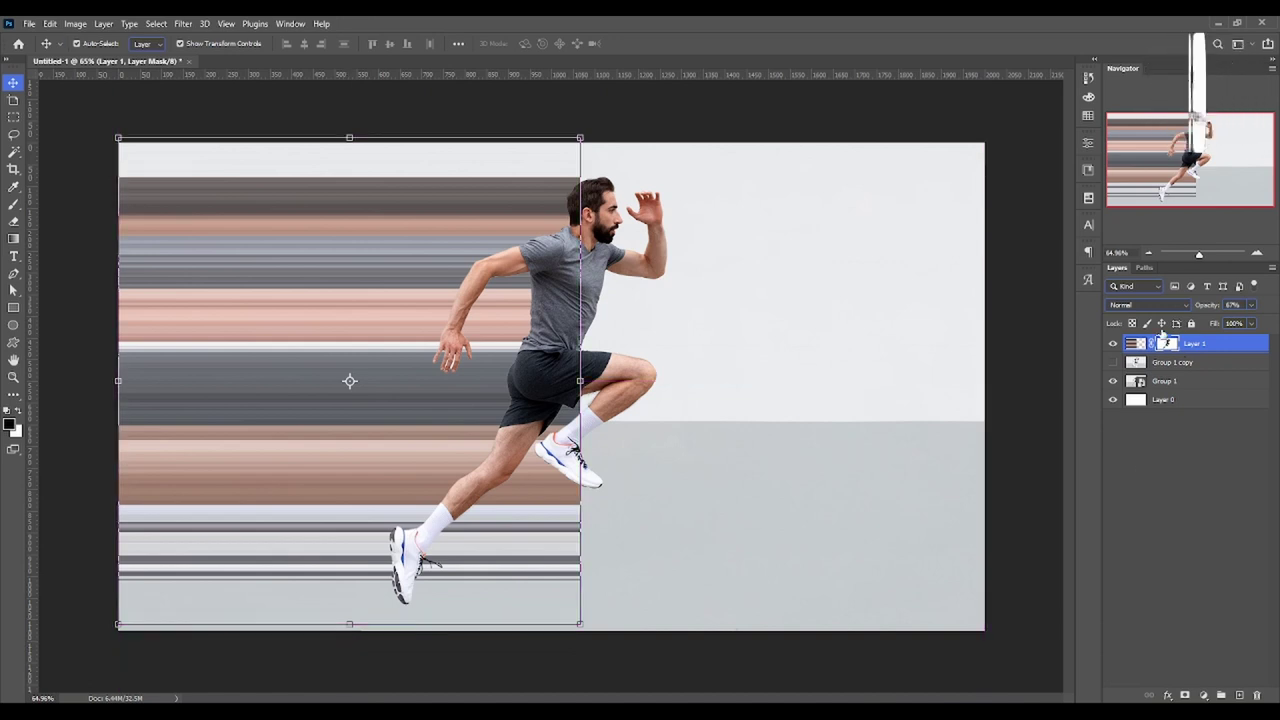
# Step: Unlink Layer 1 from its mask, stretch the streaks taller and wider, and set 100% opacity
pyautogui.click(1150, 344)
pyautogui.click(1135, 344)
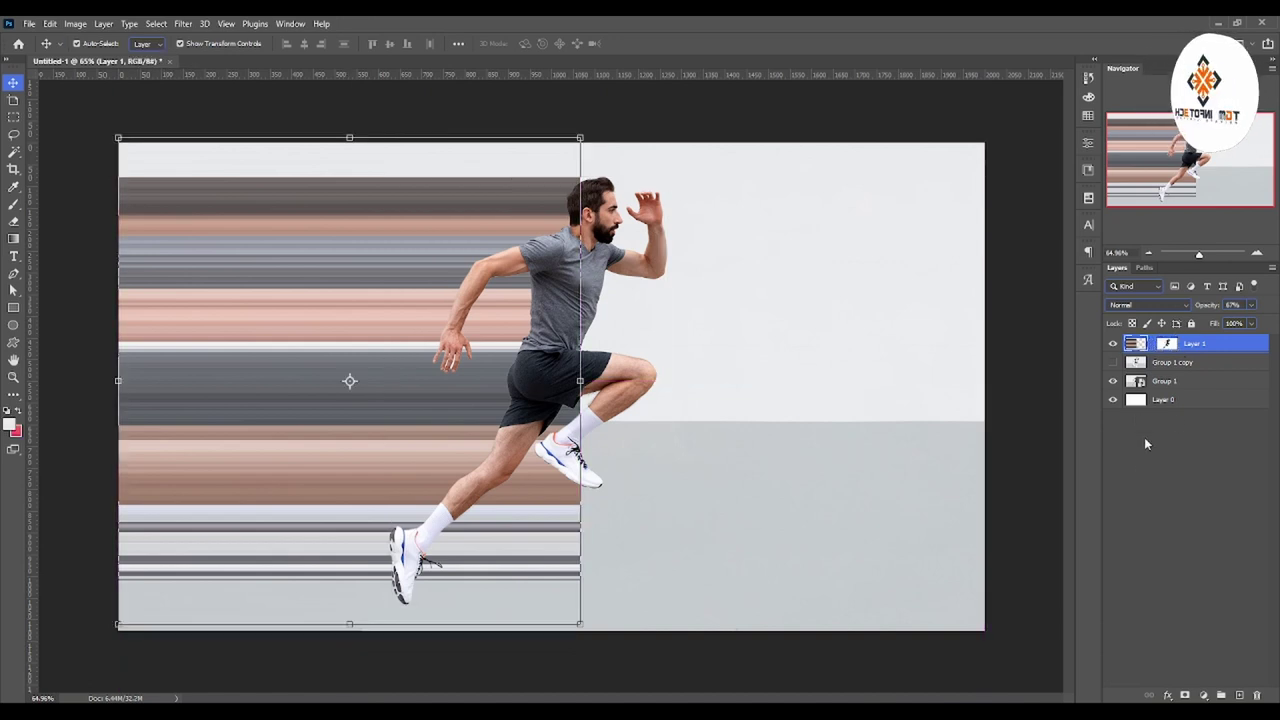
pyautogui.moveTo(350, 628); pyautogui.dragTo(352, 656)
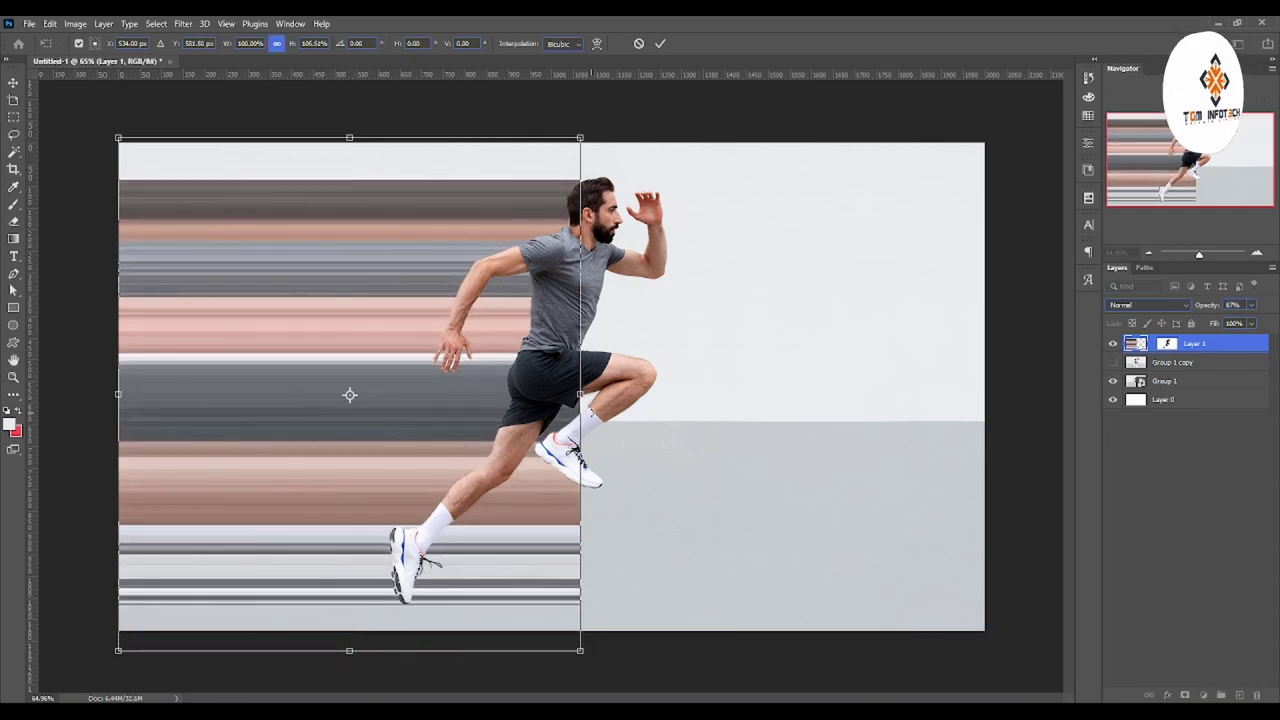
pyautogui.moveTo(582, 396); pyautogui.dragTo(596, 398)
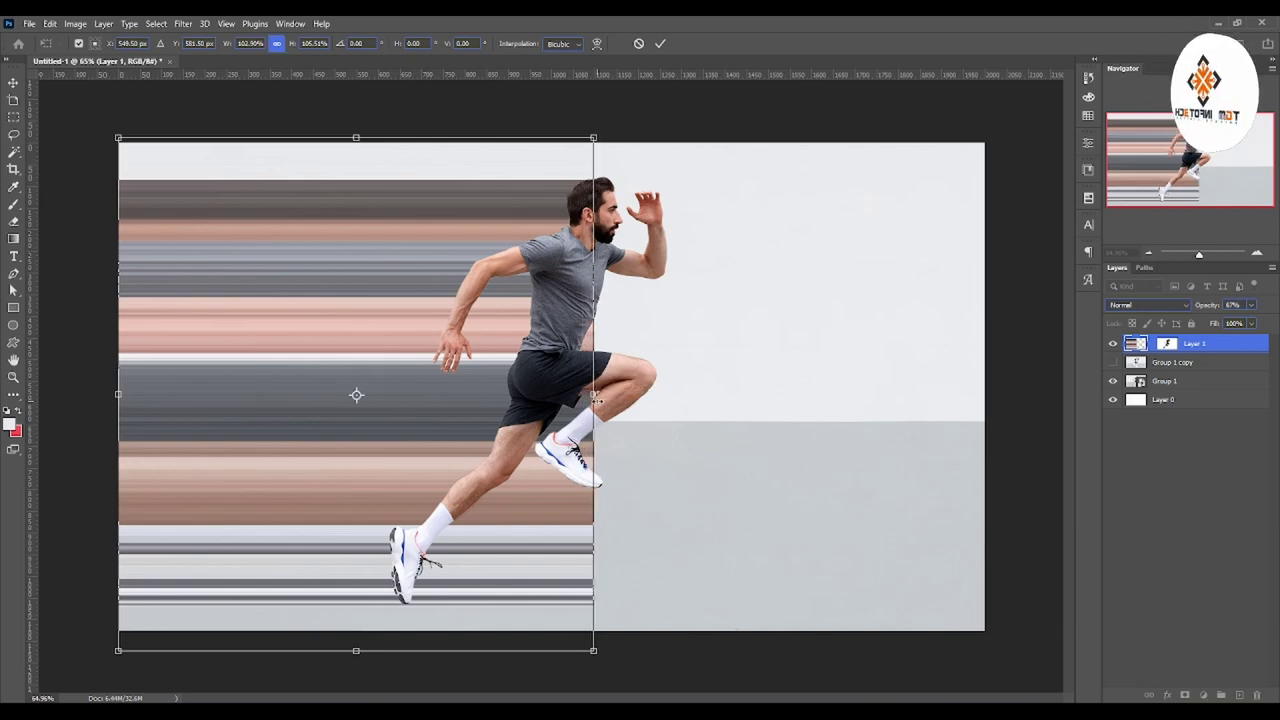
pyautogui.press('Return')
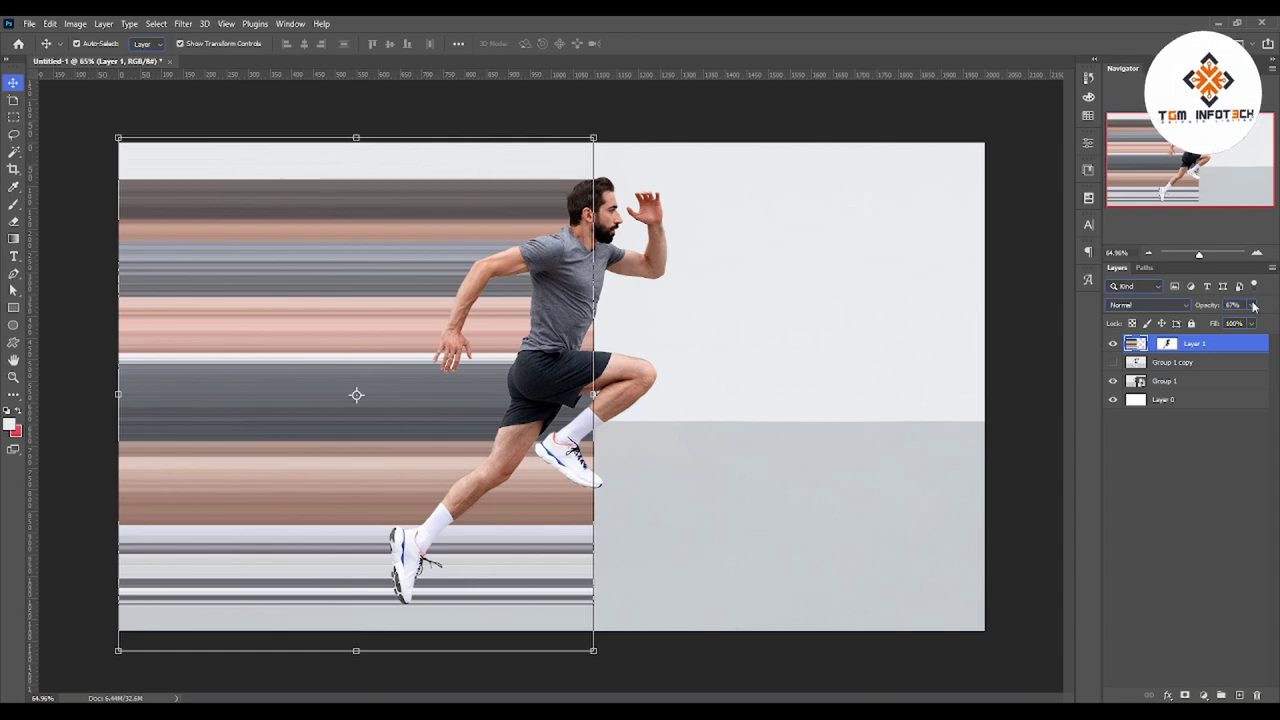
pyautogui.moveTo(1254, 306); pyautogui.dragTo(1269, 321)
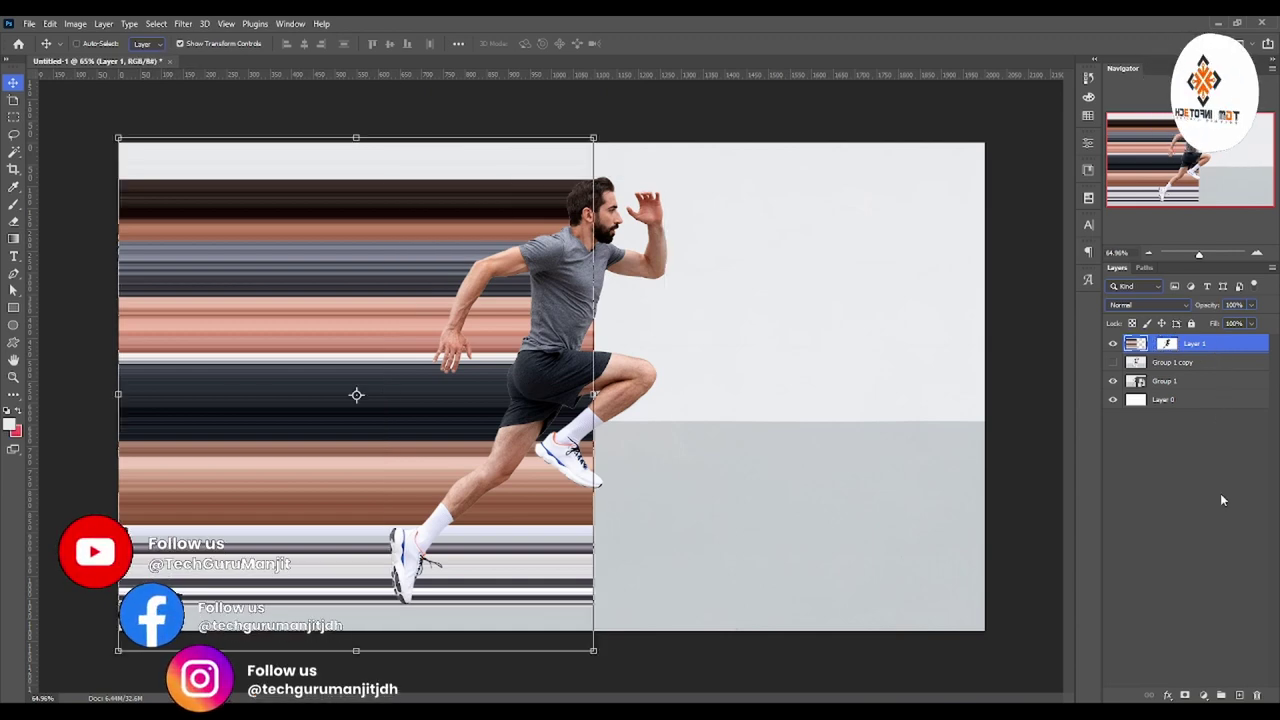
# Step: Group the streaks into masked Group 2 and brush out streaks around the runner's feet and leg
pyautogui.hotkey('ctrl', 'g')
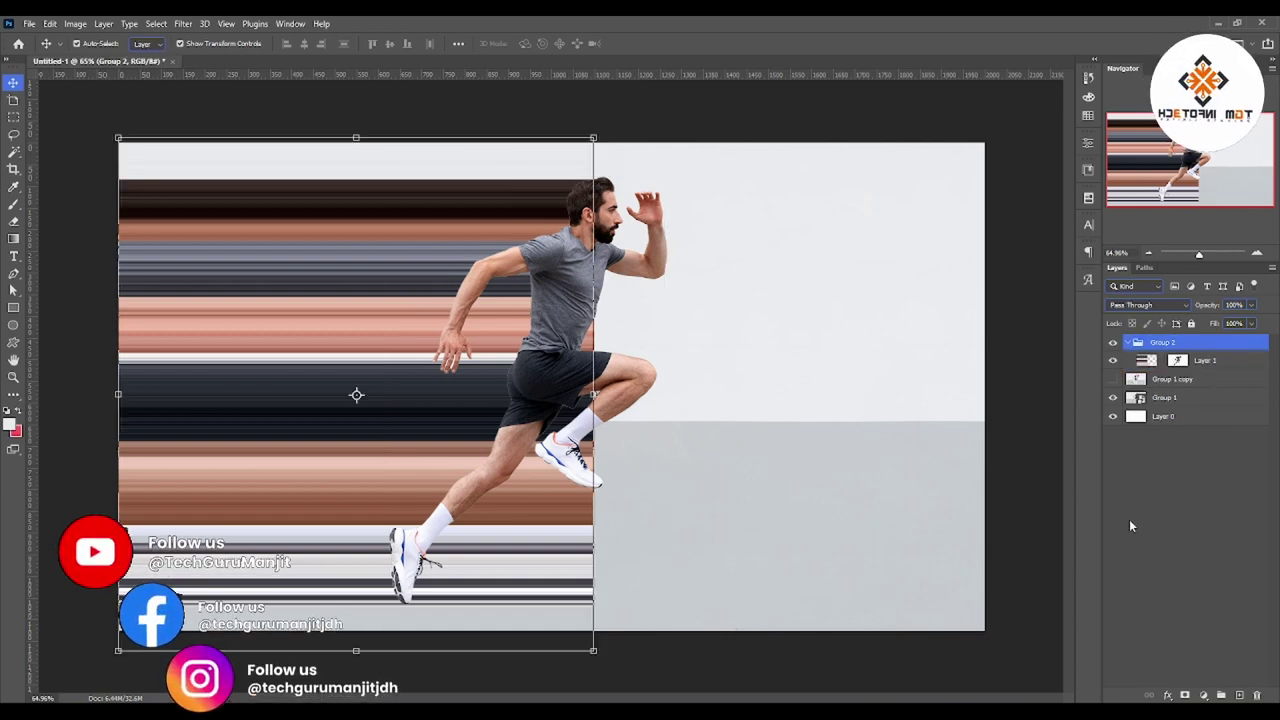
pyautogui.click(1185, 695)
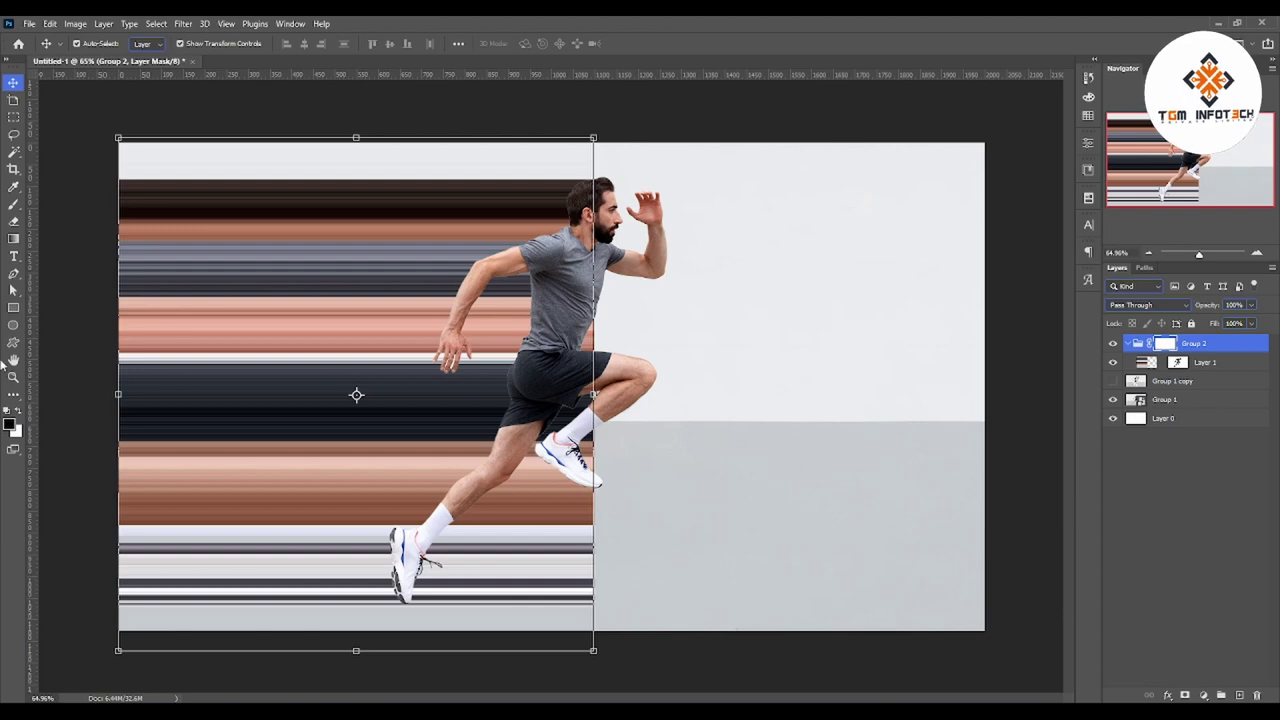
pyautogui.click(14, 203)
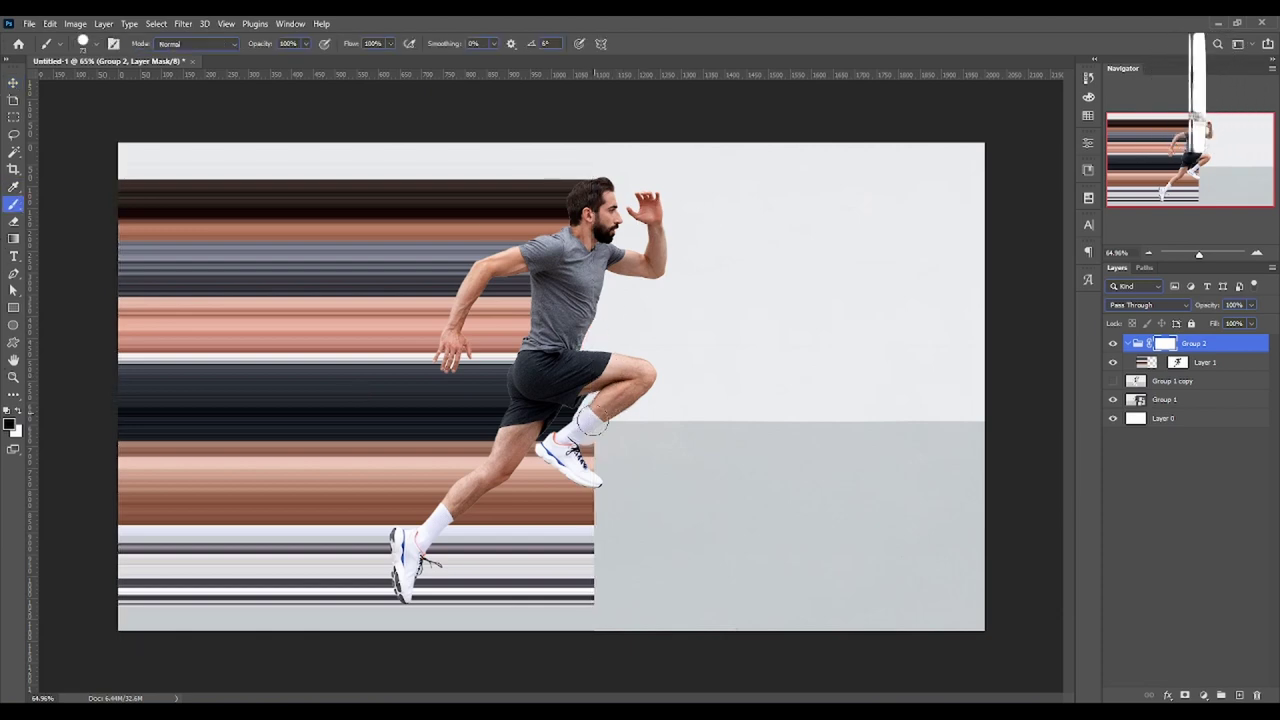
pyautogui.moveTo(590, 420); pyautogui.dragTo(592, 490)
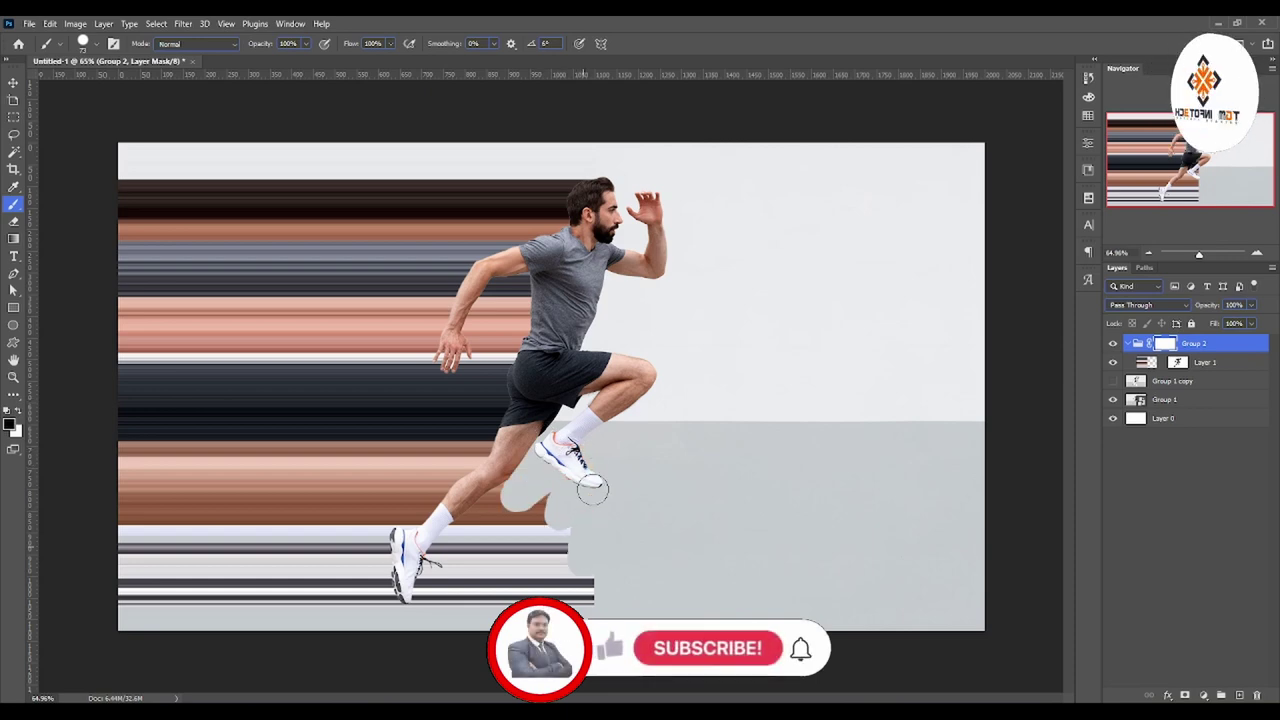
pyautogui.moveTo(592, 490); pyautogui.dragTo(583, 605)
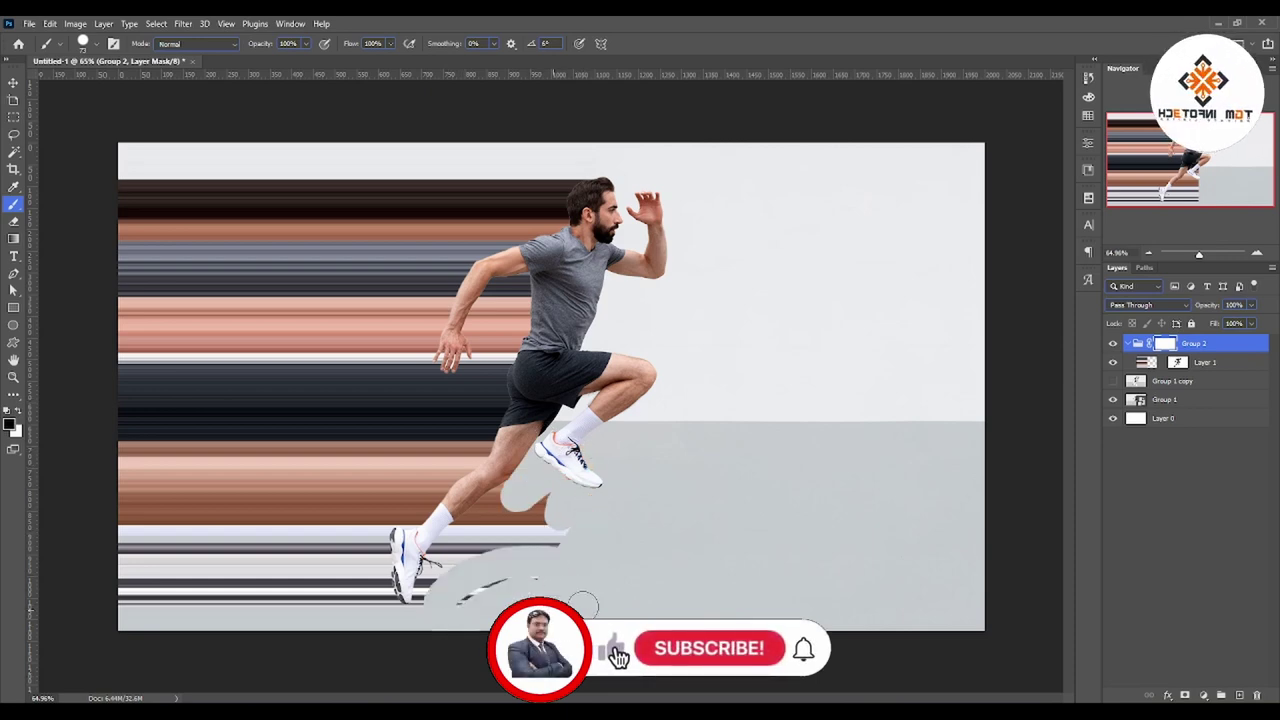
pyautogui.moveTo(563, 531)
pyautogui.mouseDown()
pyautogui.moveTo(503, 512)
pyautogui.moveTo(432, 615)
pyautogui.mouseUp()
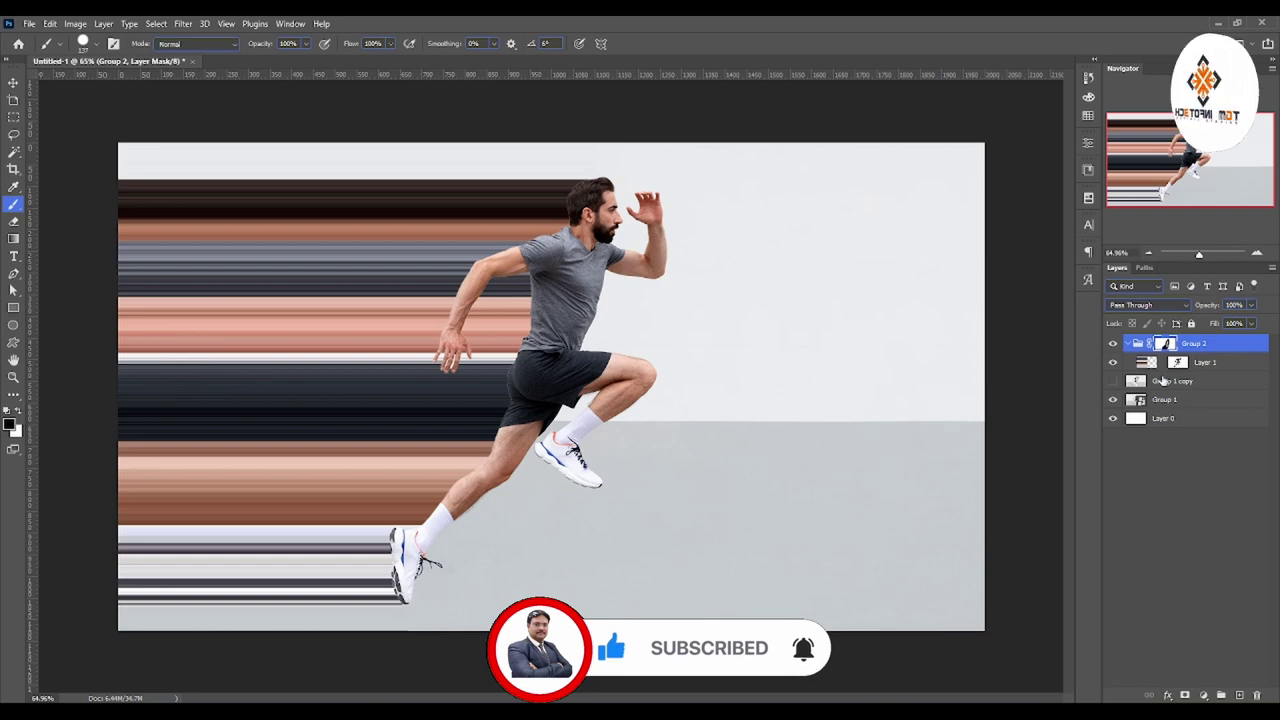
pyautogui.hotkey('ctrl', '2')
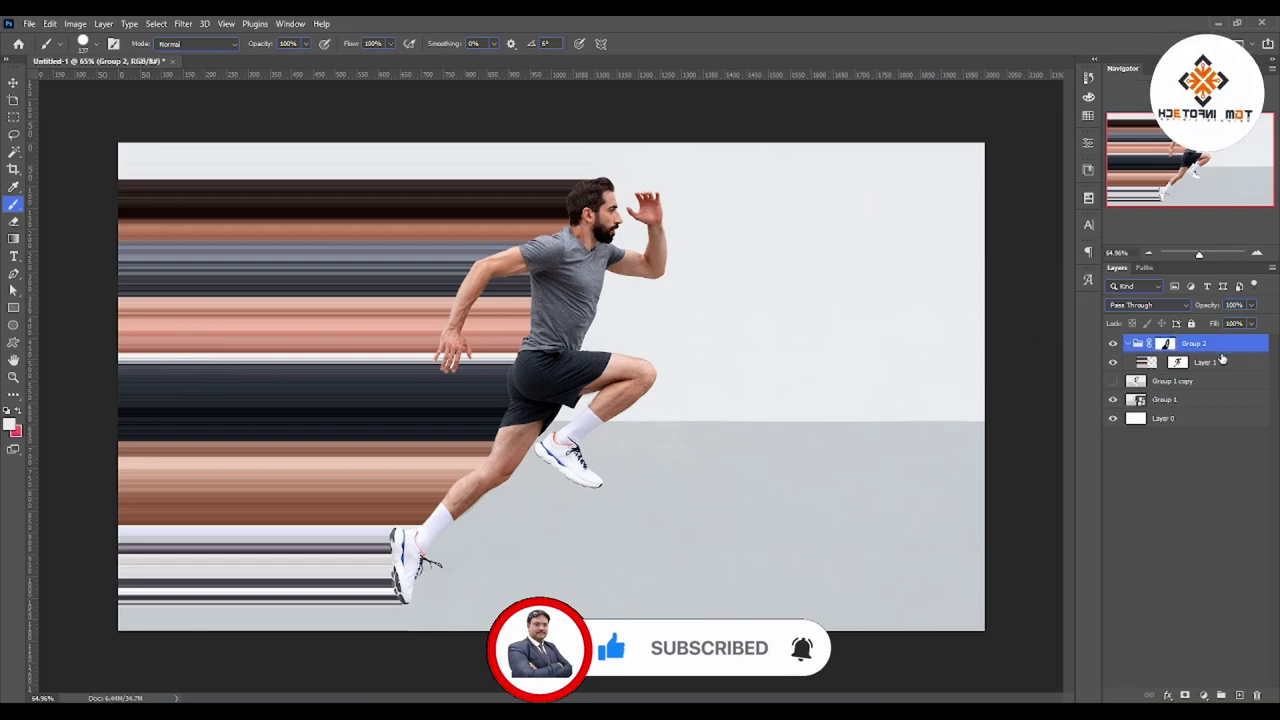
pyautogui.click(1221, 360)
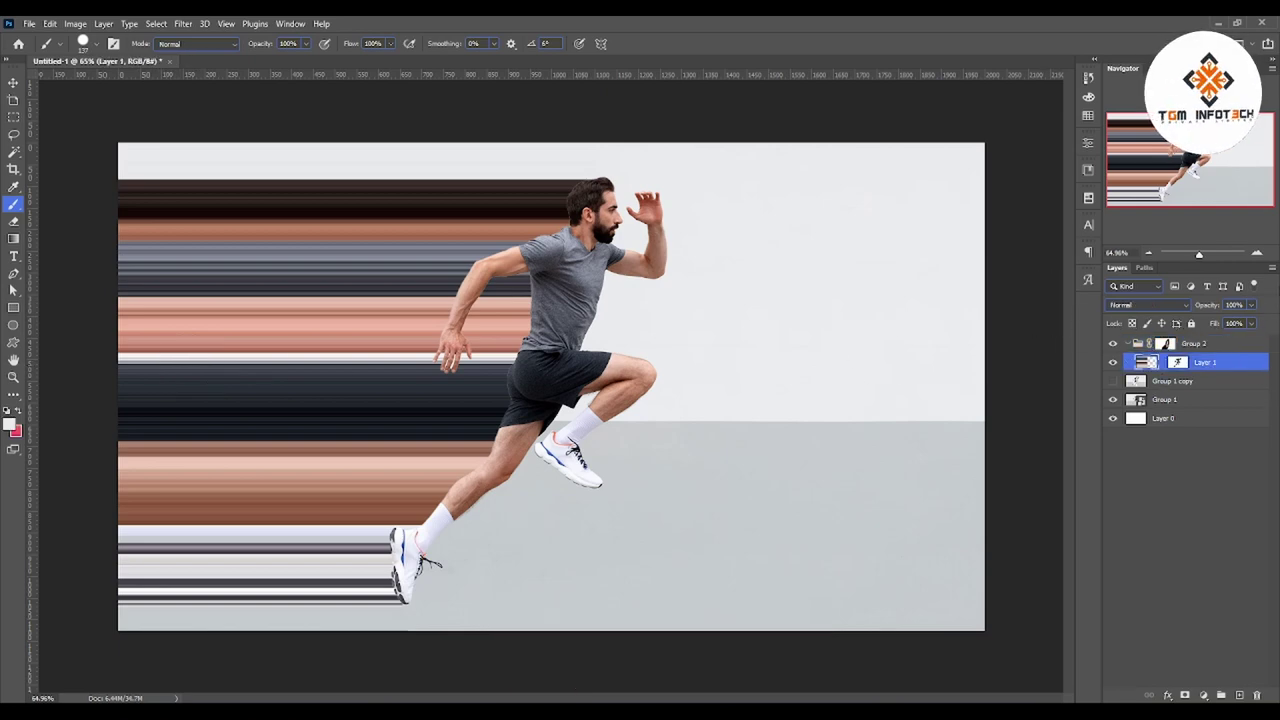
# Step: Try the streak layer at 75% opacity and pick the photo group on the canvas
pyautogui.click(1251, 305)
pyautogui.moveTo(1252, 322); pyautogui.dragTo(1235, 322)
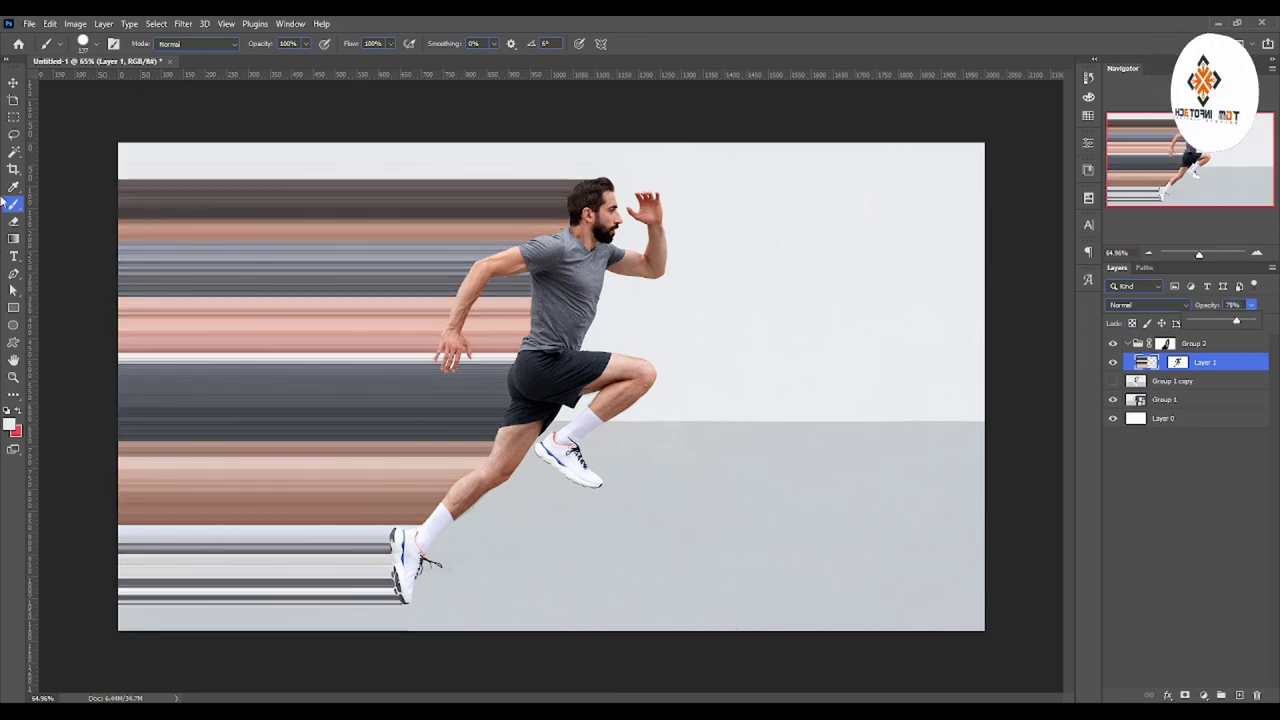
pyautogui.click(13, 82)
pyautogui.click(680, 303)
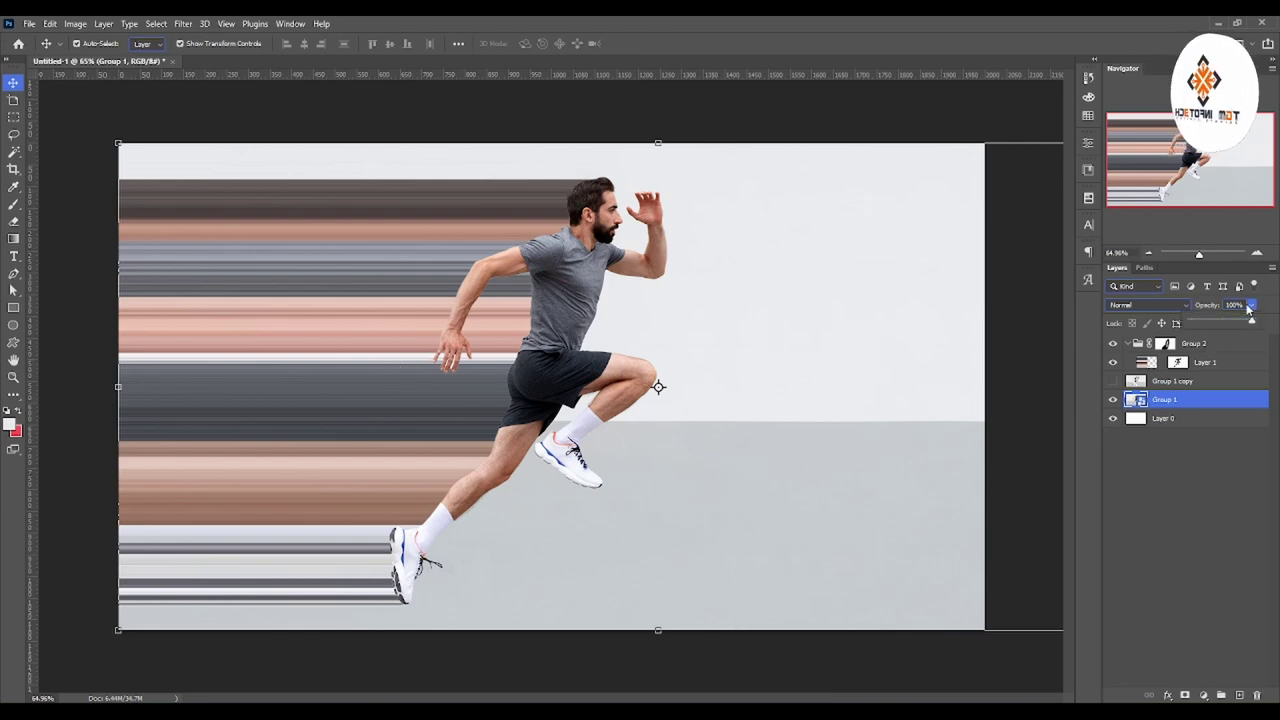
# Step: Restore Layer 1 to 100% opacity and load its mask as a selection
pyautogui.click(1205, 362)
pyautogui.click(1249, 305)
pyautogui.moveTo(1241, 322); pyautogui.dragTo(1262, 322)
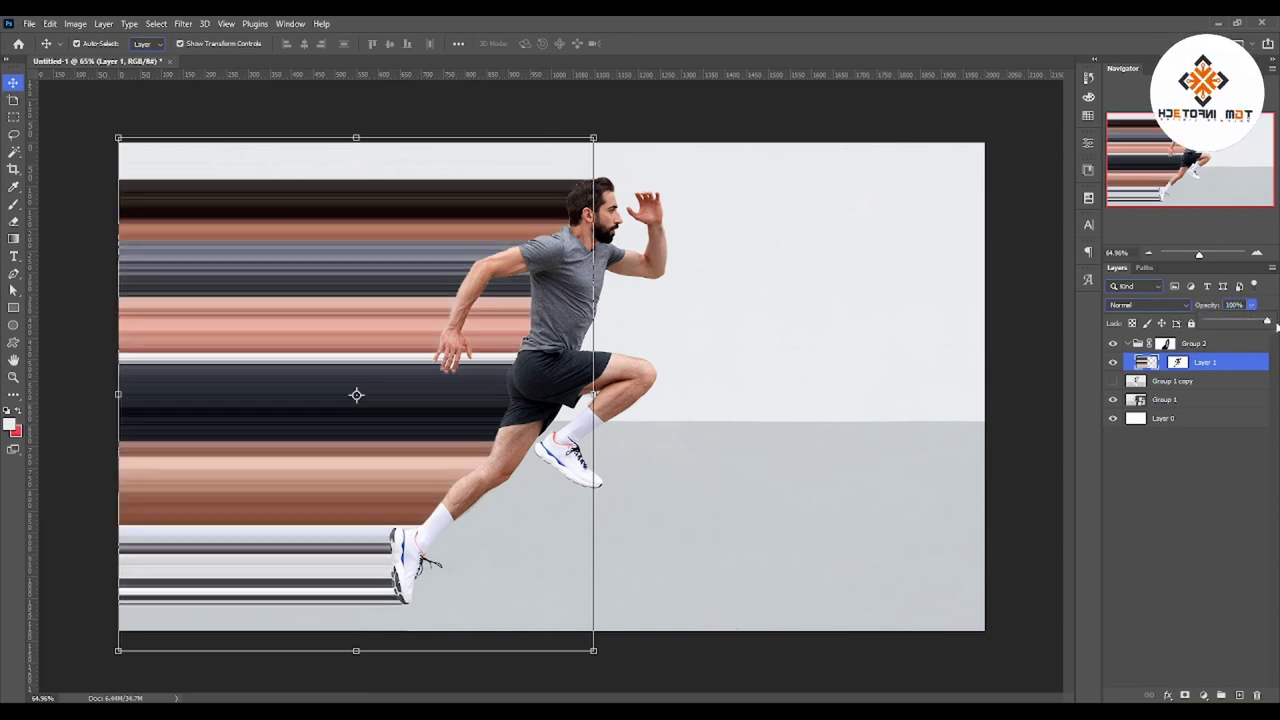
pyautogui.click(1178, 384)
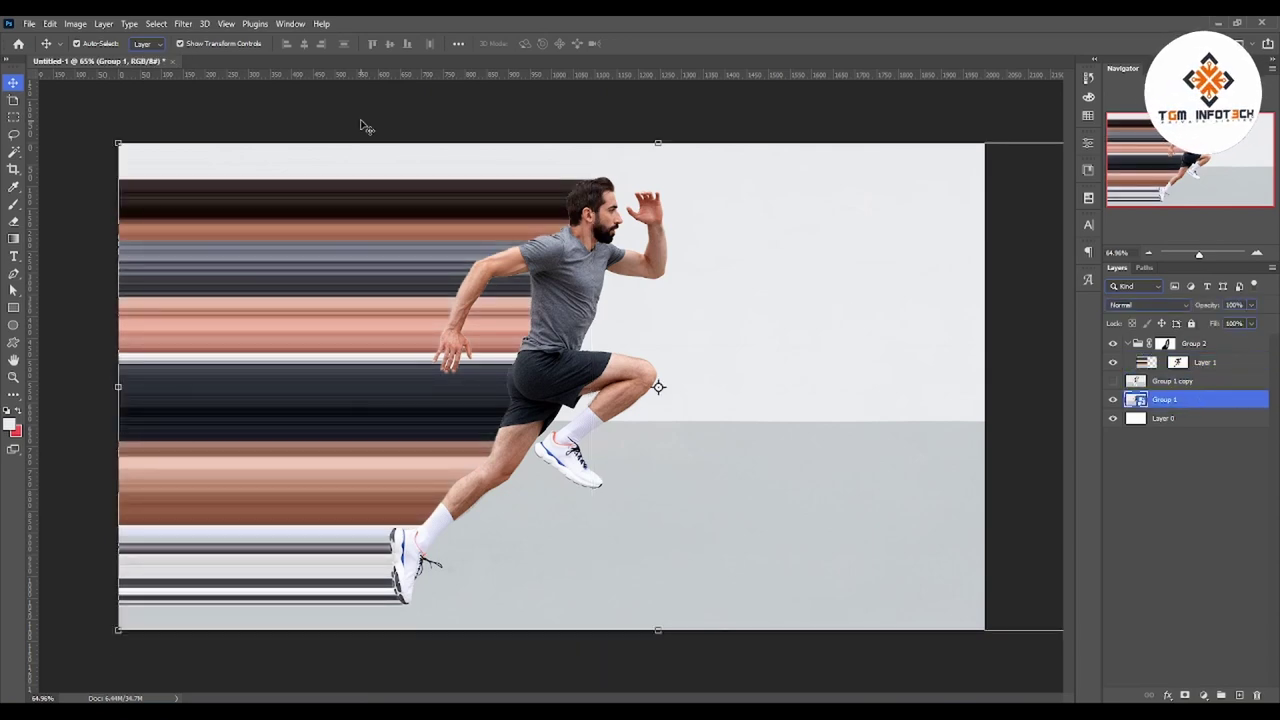
pyautogui.keyDown('ctrl'); pyautogui.click(1181, 366); pyautogui.keyUp('ctrl')
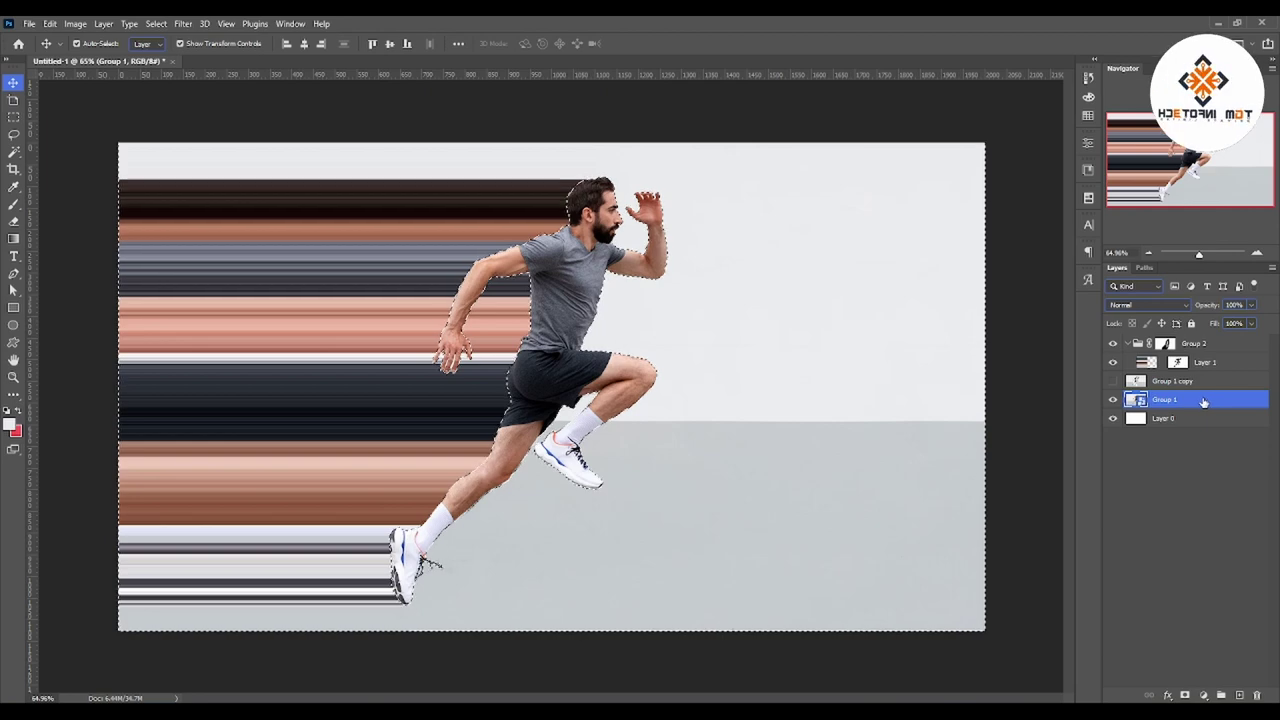
# Step: Mask Group 1 to the runner with an inverted mask and duplicate it as a cutout copy
pyautogui.keyDown('alt'); pyautogui.click(1185, 695); pyautogui.keyUp('alt')
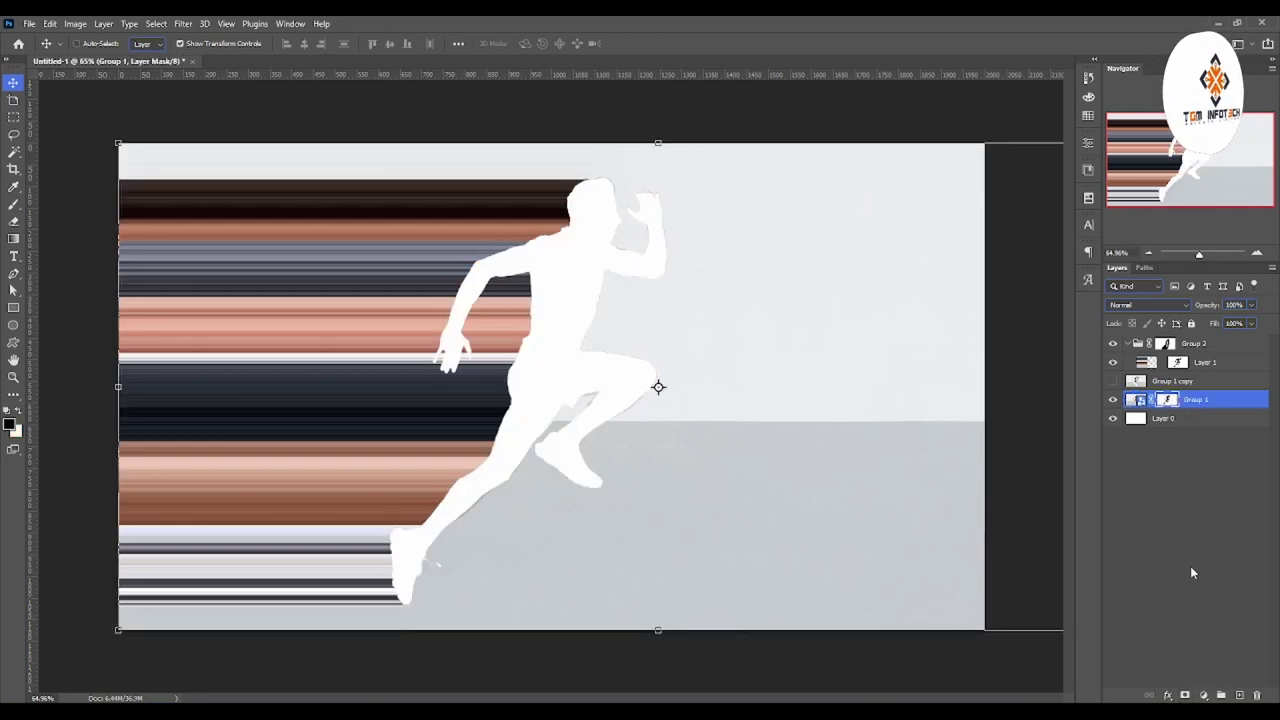
pyautogui.hotkey('ctrl', 'i')
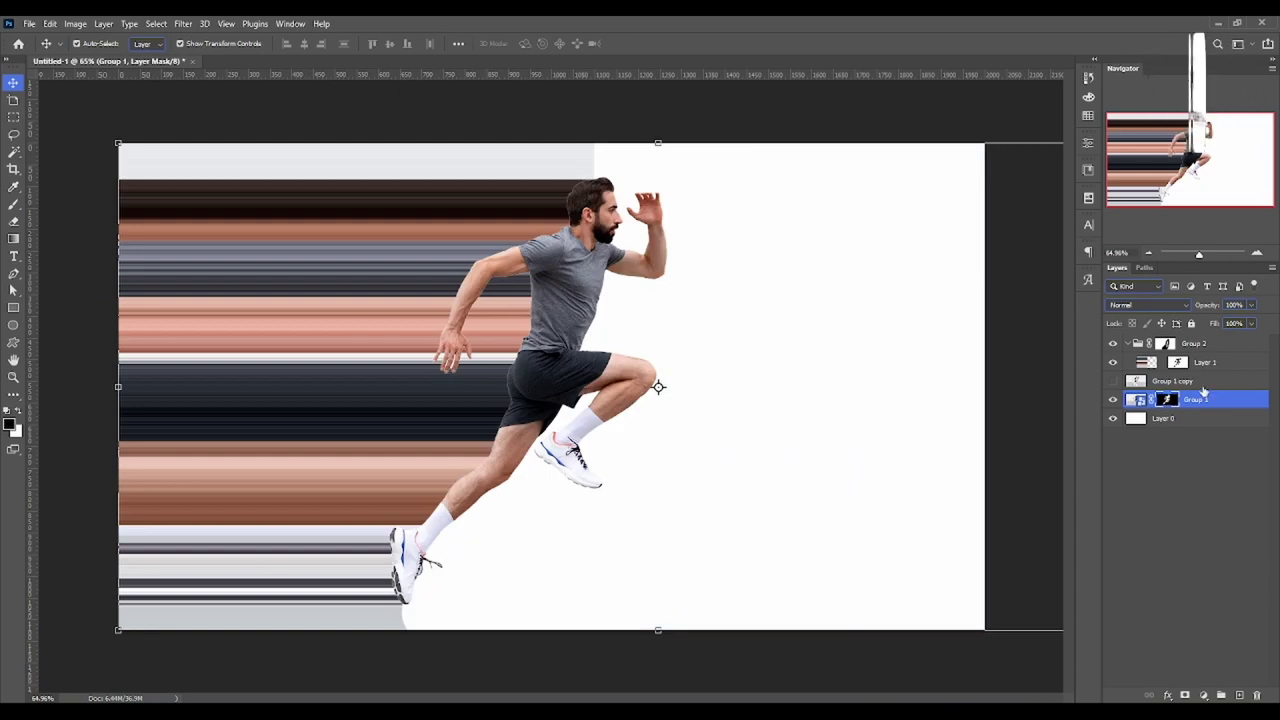
pyautogui.hotkey('ctrl', '2')
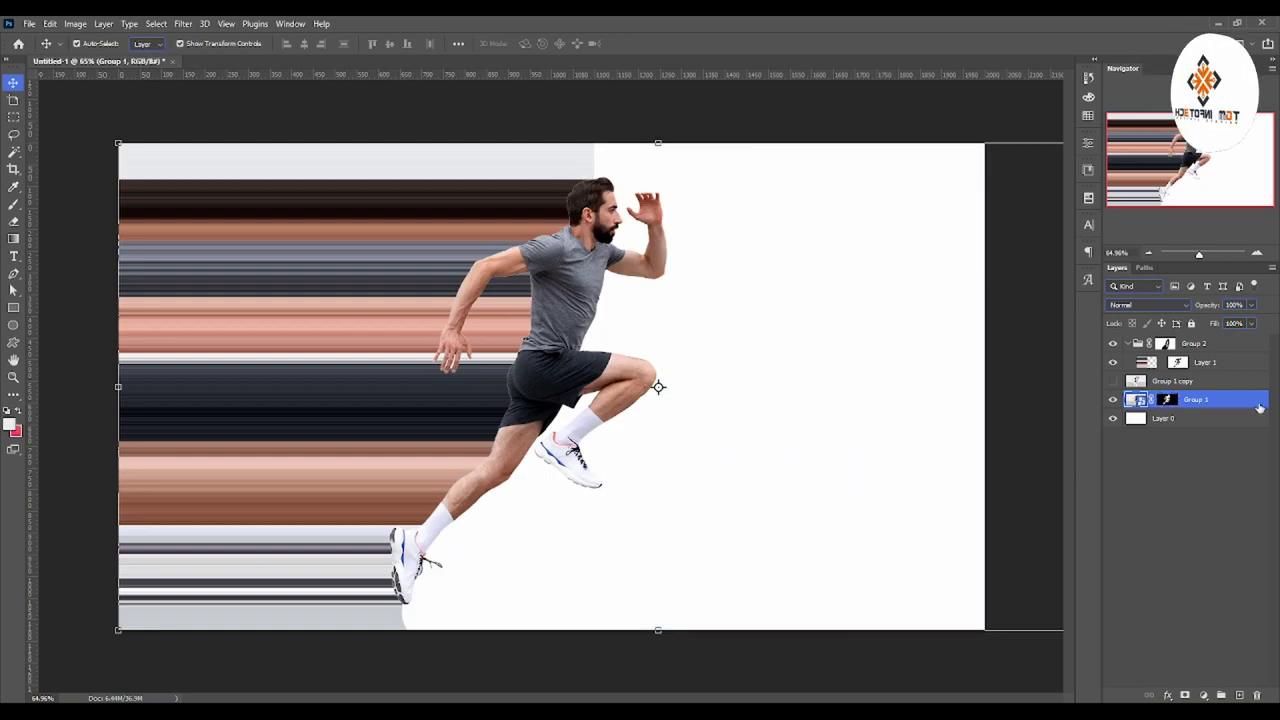
pyautogui.hotkey('ctrl', 'j')
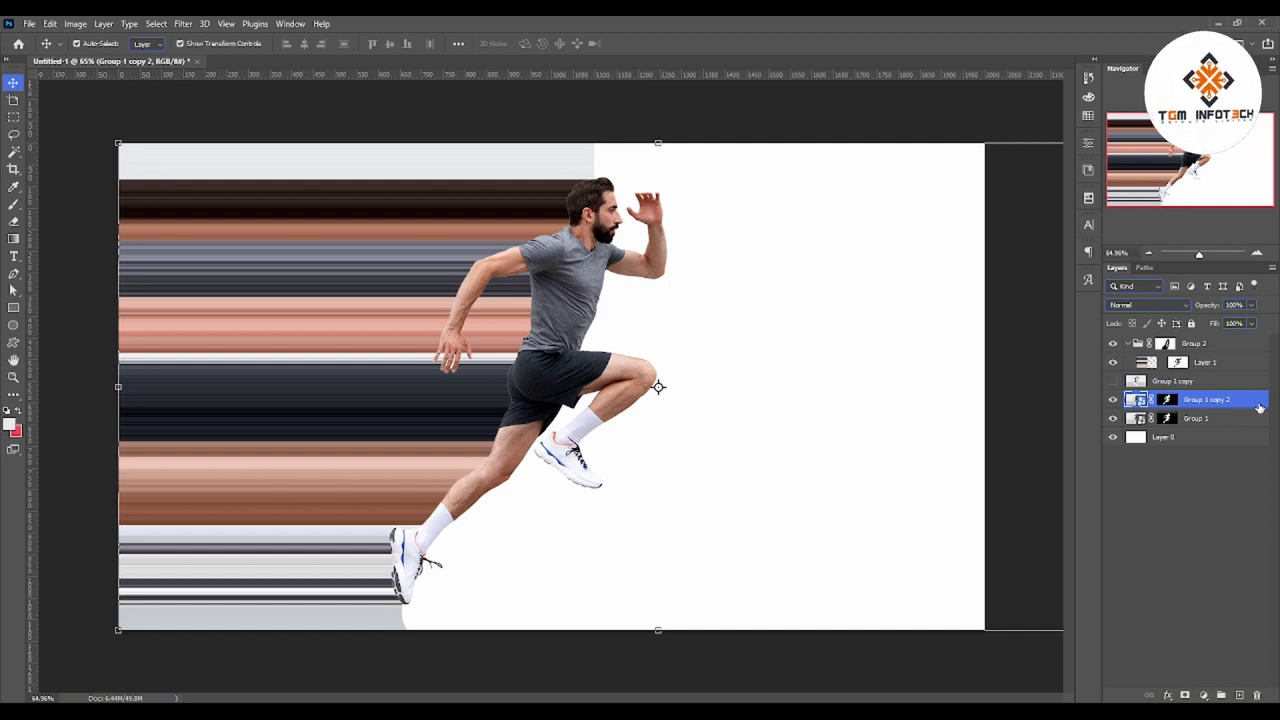
# Step: Delete Group 1's mask so the original photo shows unmasked again
pyautogui.click(1166, 400)
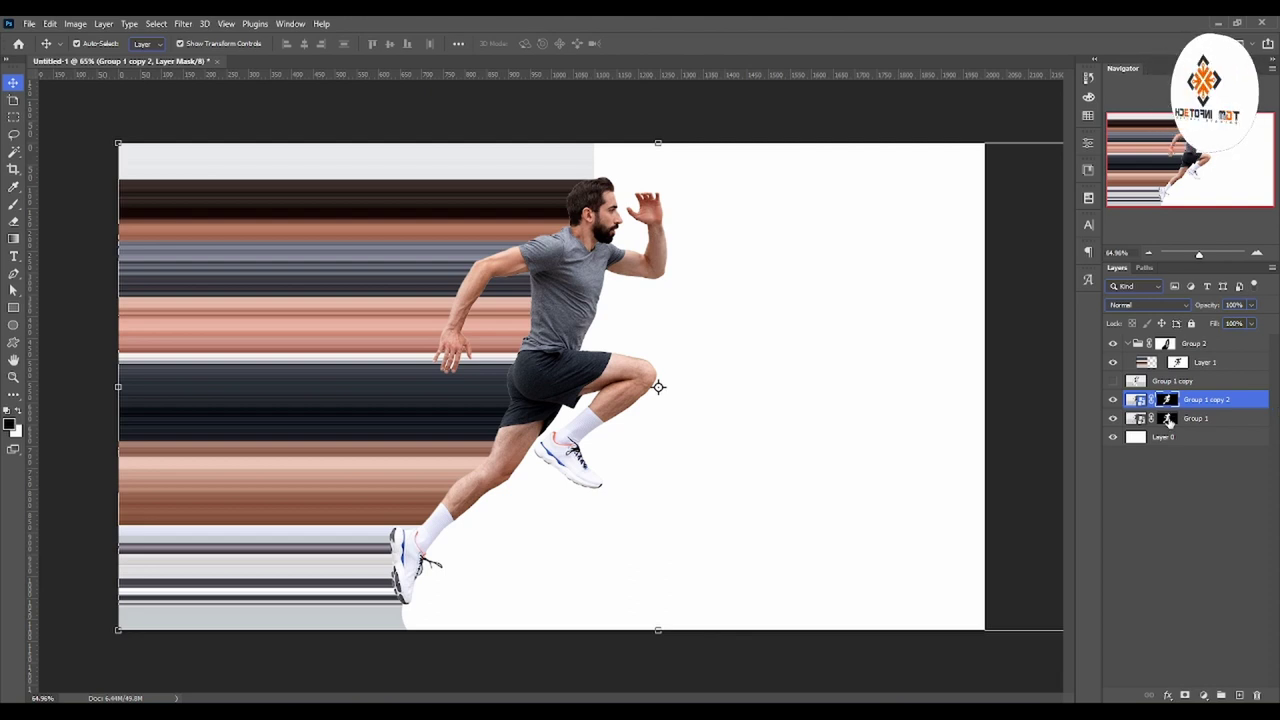
pyautogui.click(1168, 421)
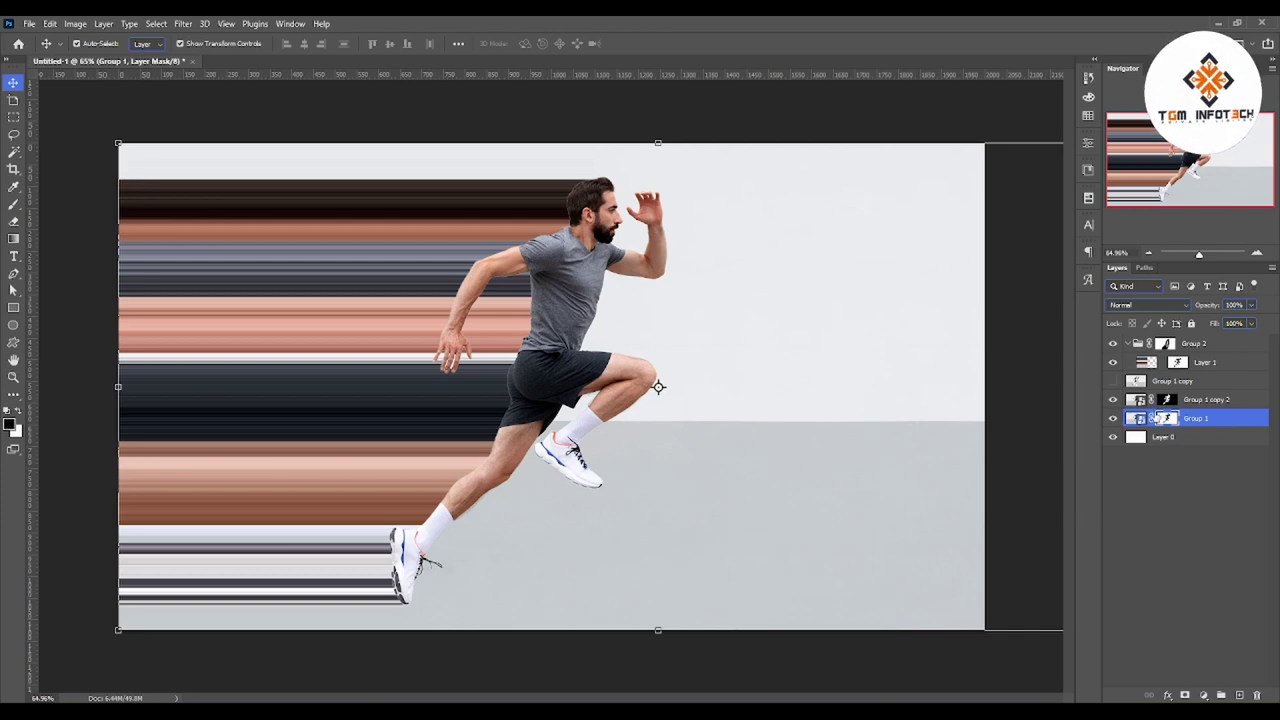
pyautogui.moveTo(1167, 418); pyautogui.dragTo(1257, 694)
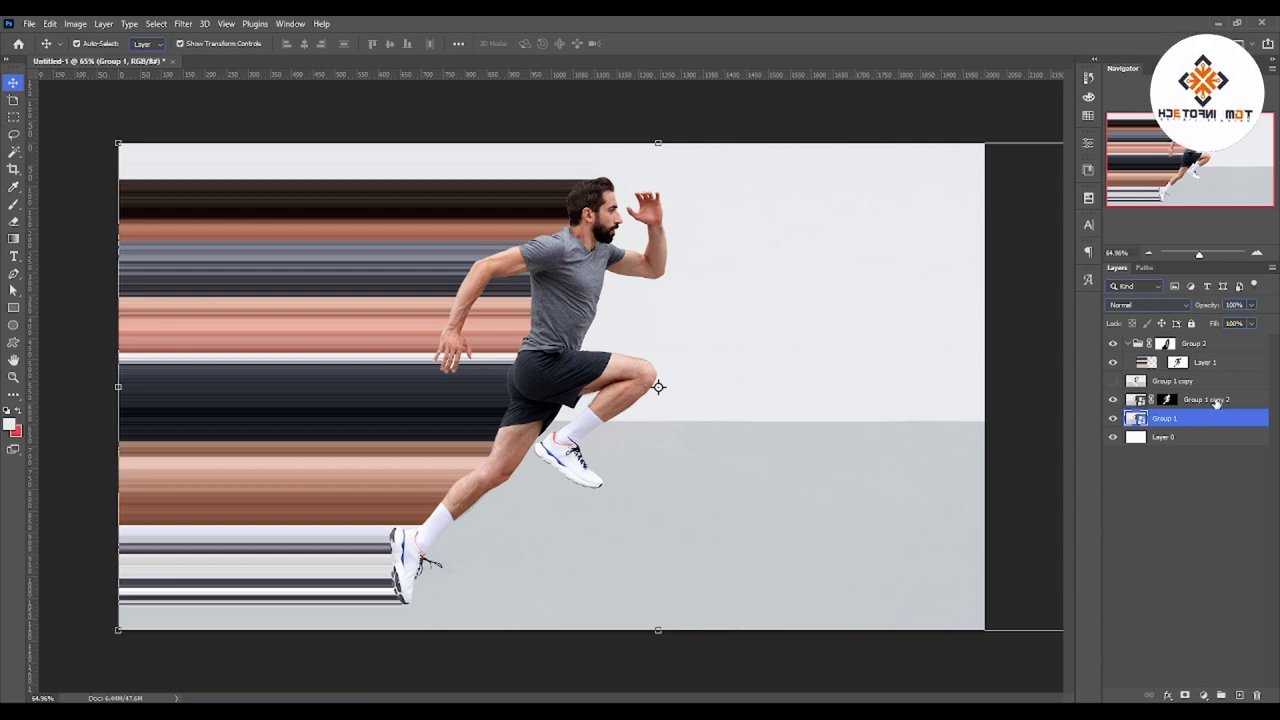
# Step: Add a drop shadow to Group 1 copy 2 with 23% opacity, 15° angle and greater distance
pyautogui.click(1214, 400)
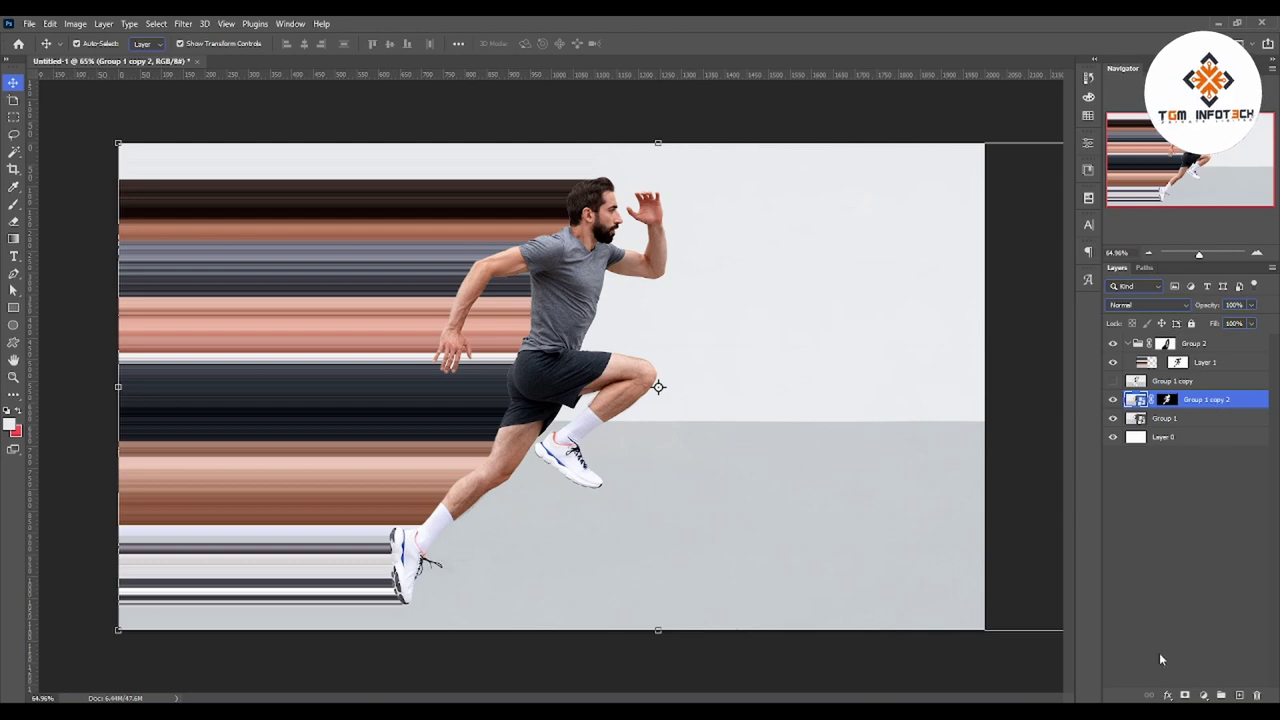
pyautogui.click(1165, 695)
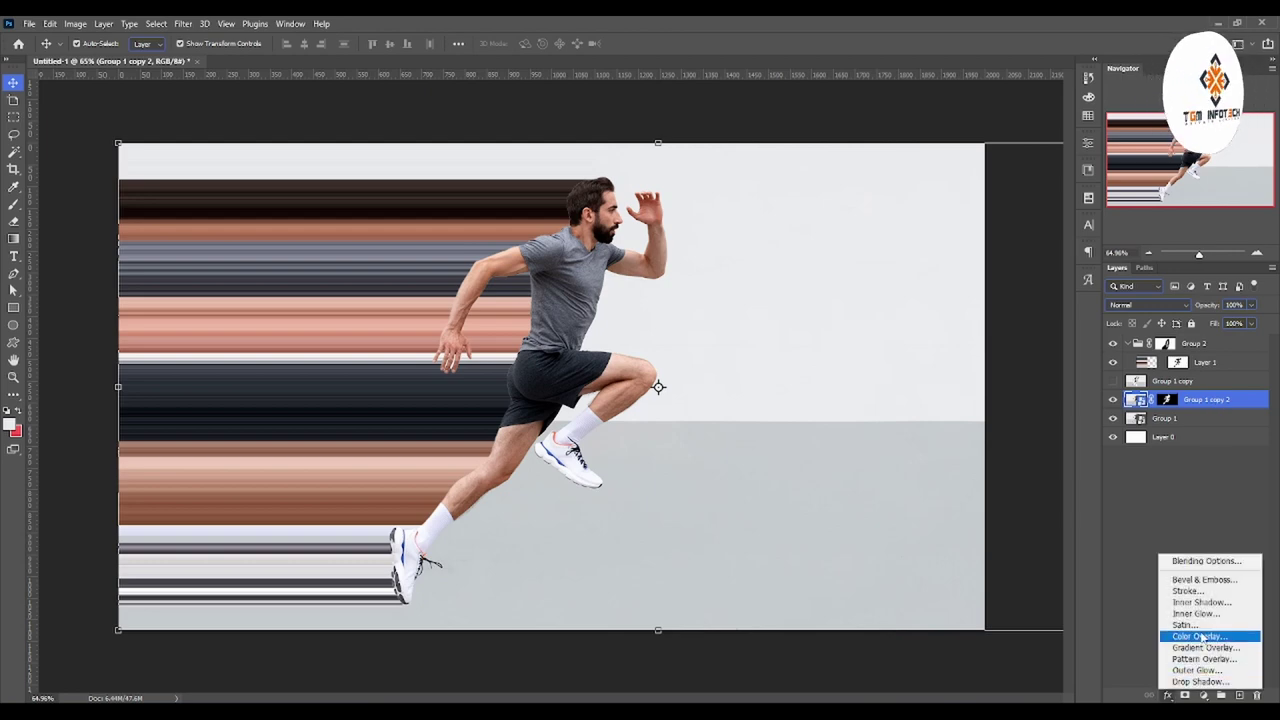
pyautogui.click(1199, 682)
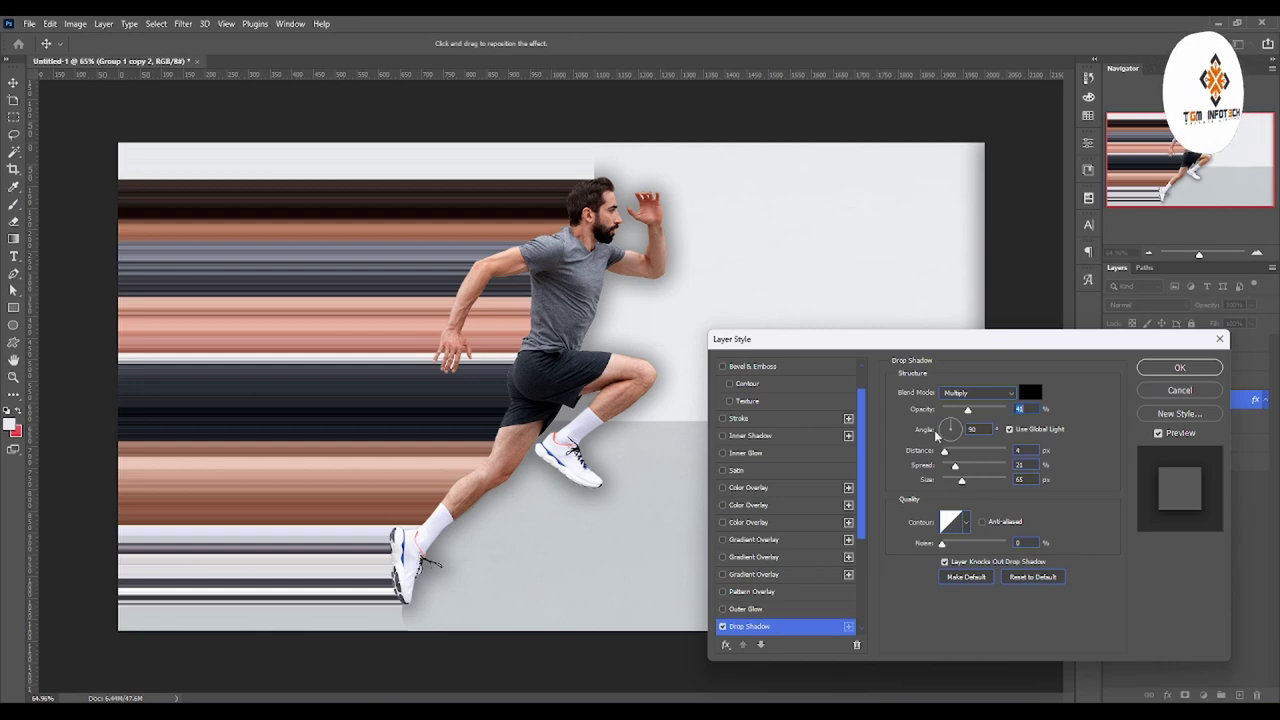
pyautogui.moveTo(966, 410); pyautogui.dragTo(955, 412)
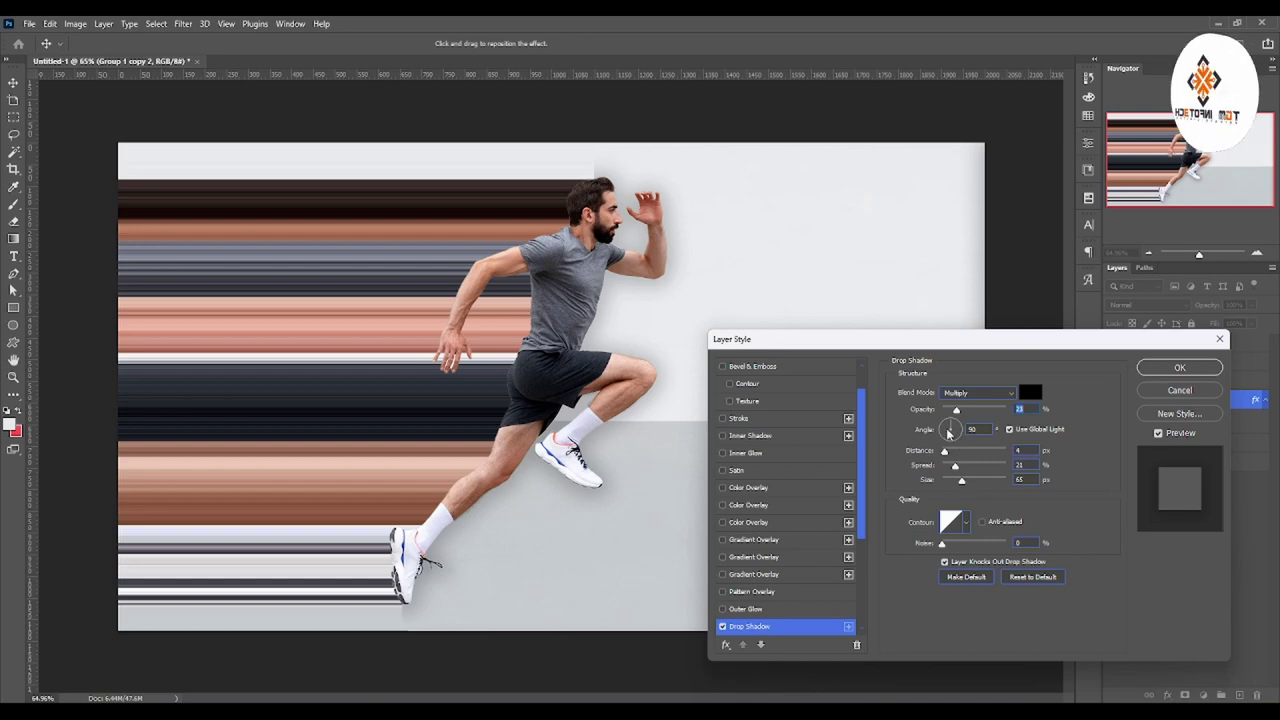
pyautogui.click(968, 425)
pyautogui.scroll(-6, 968, 425)
pyautogui.scroll(-6, 968, 425)
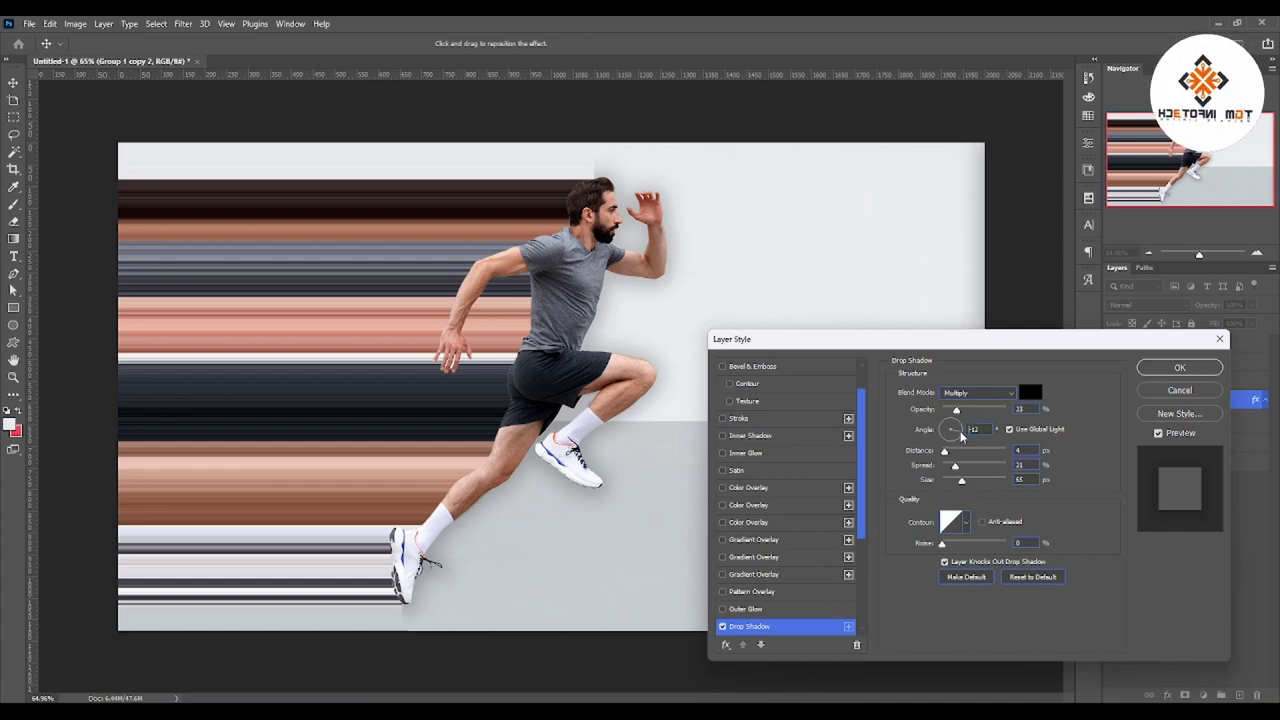
pyautogui.scroll(-5, 968, 425)
pyautogui.scroll(-5, 968, 425)
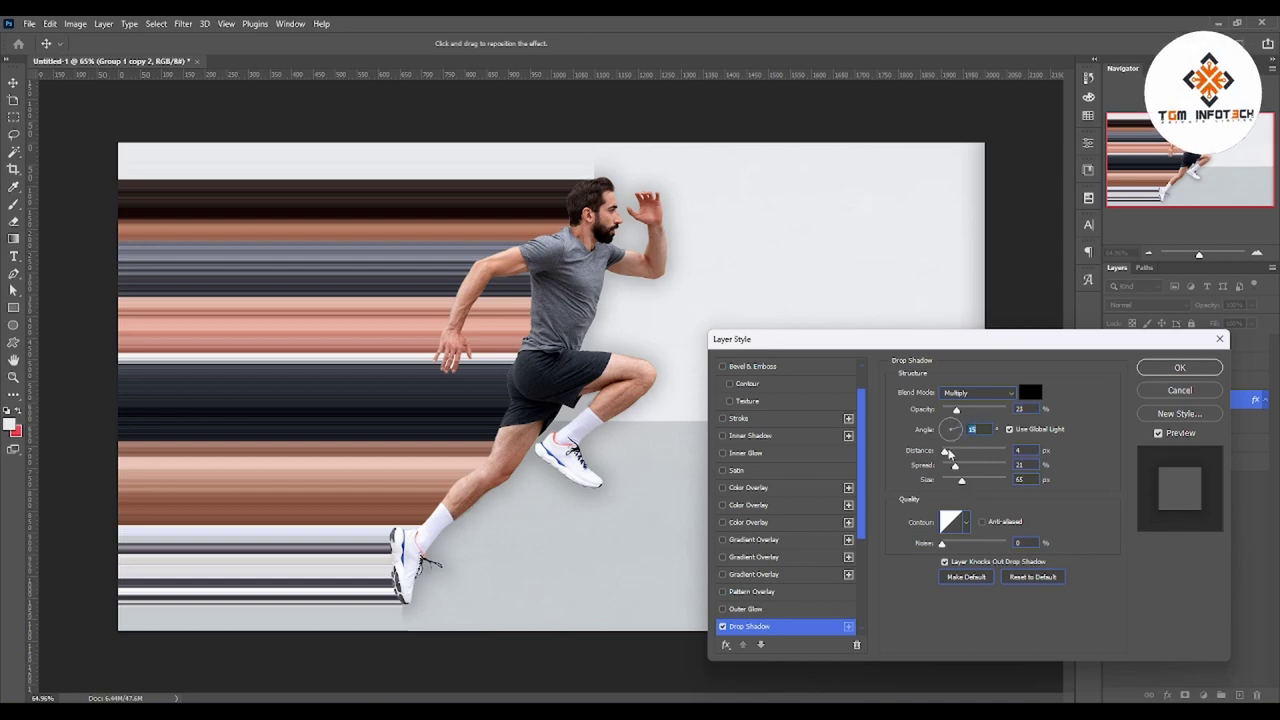
pyautogui.moveTo(944, 451)
pyautogui.mouseDown()
pyautogui.moveTo(977, 451)
pyautogui.moveTo(773, 455)
pyautogui.mouseUp()
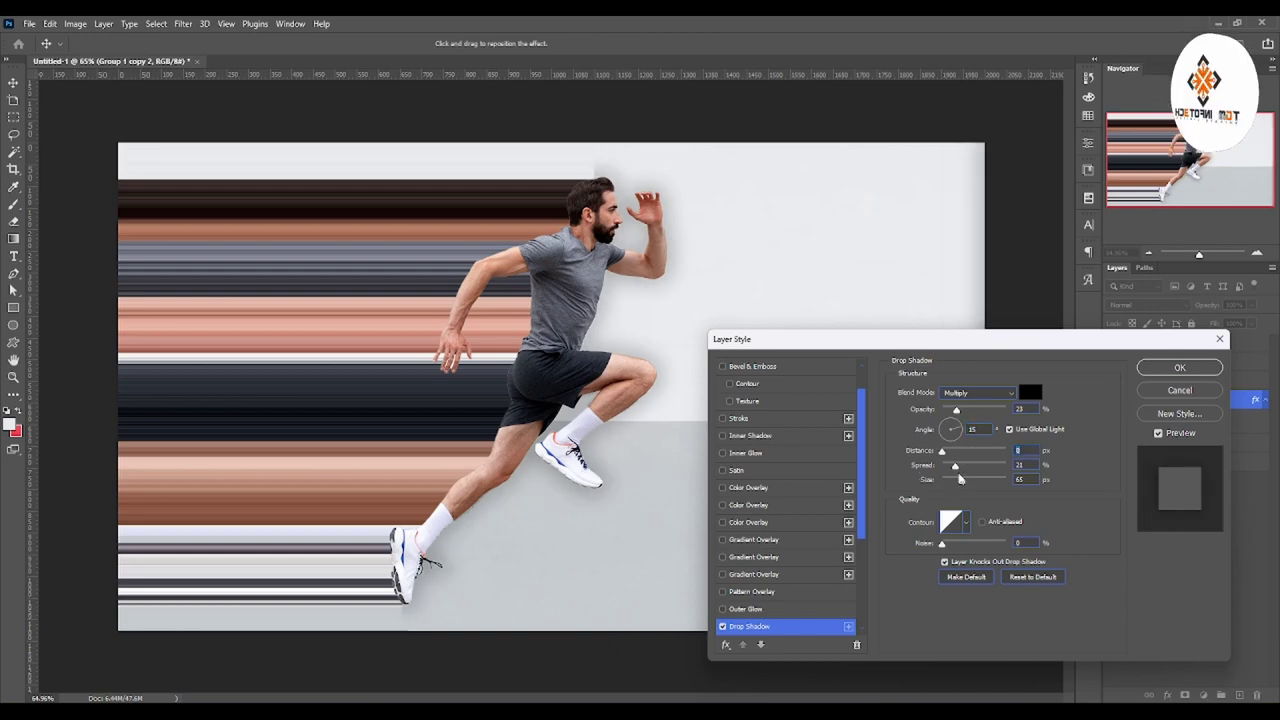
# Step: Apply the drop shadow and move Group 1 copy 2 to the top of the stack above Group 2
pyautogui.click(1162, 367)
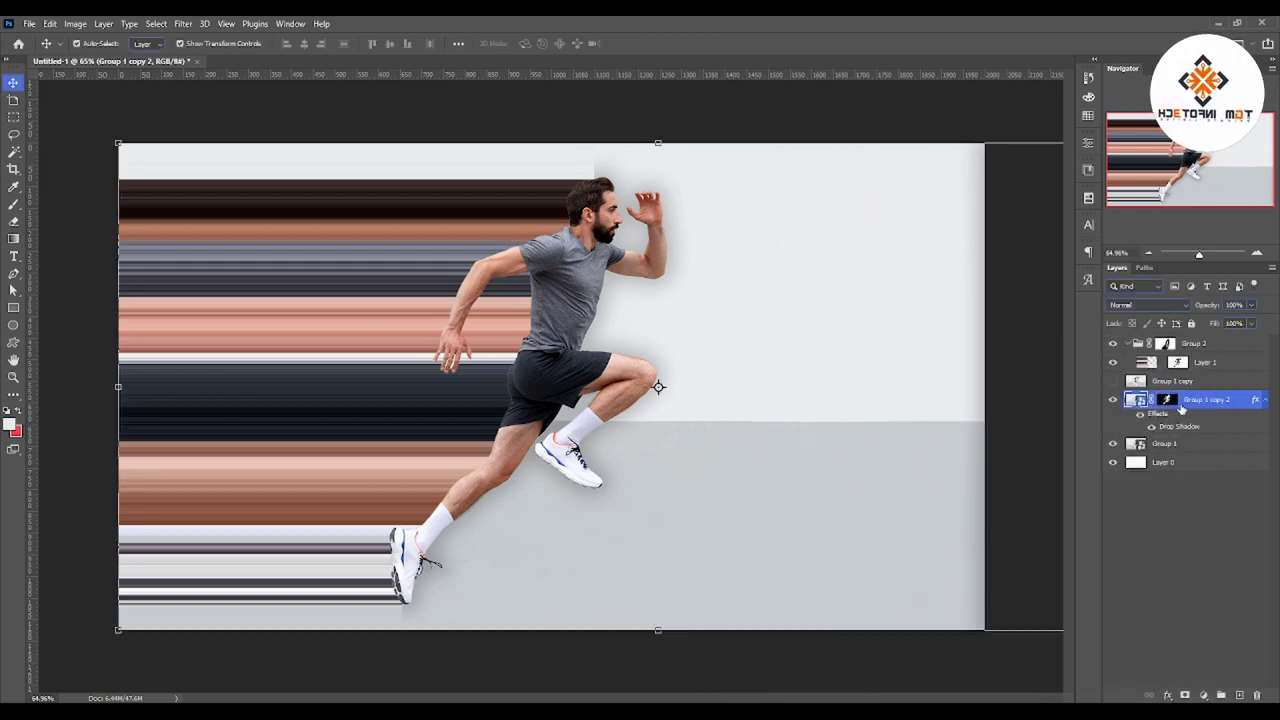
pyautogui.moveTo(1190, 399); pyautogui.dragTo(1214, 342)
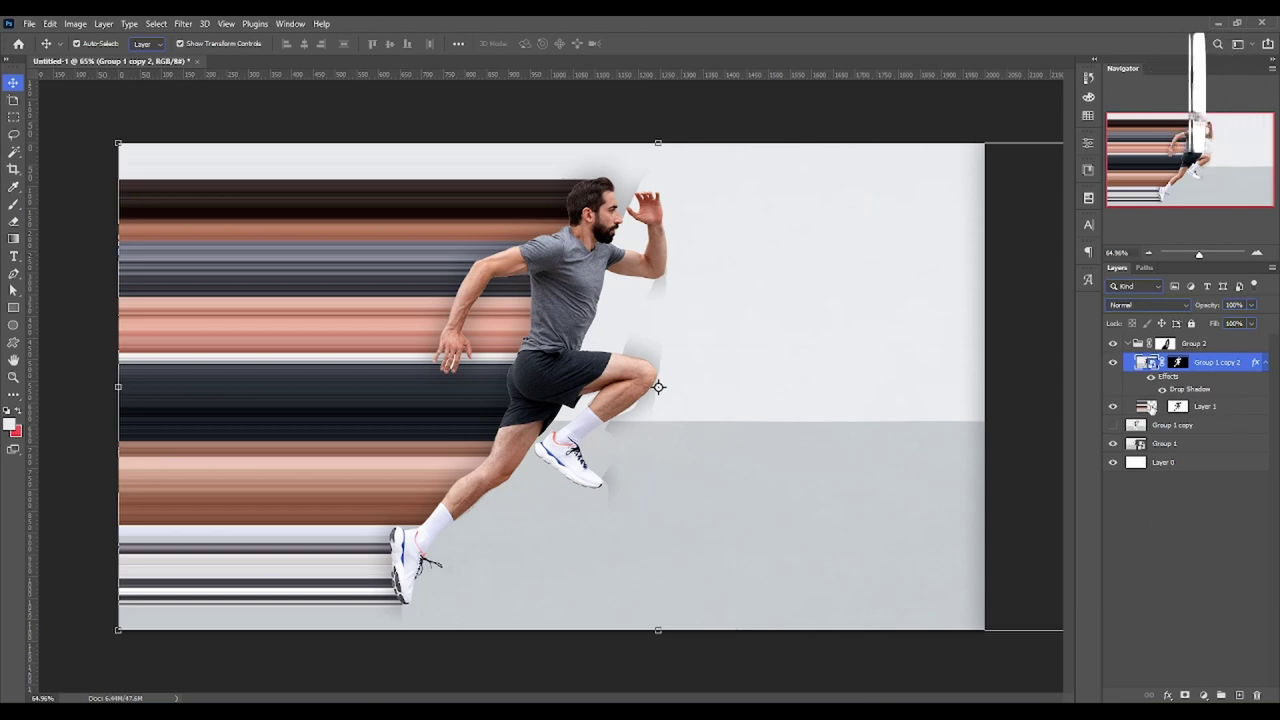
pyautogui.click(1178, 406)
pyautogui.click(1180, 362)
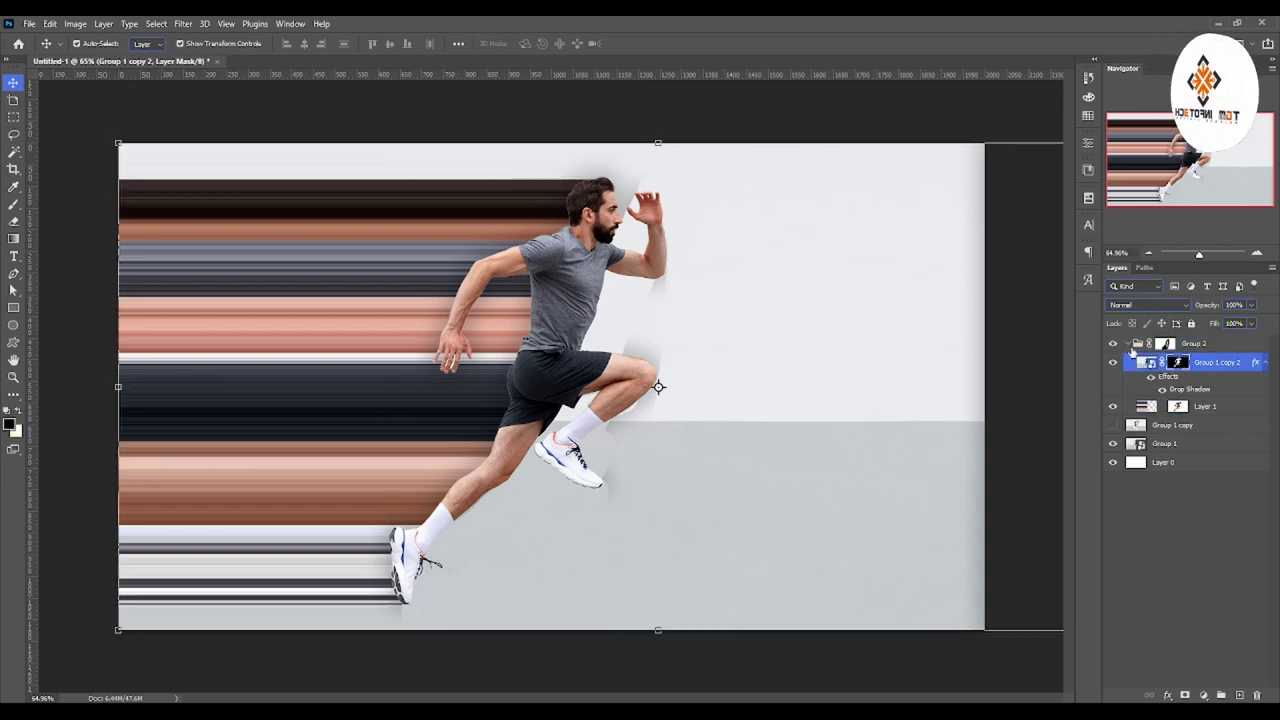
pyautogui.moveTo(1215, 363); pyautogui.dragTo(1210, 340)
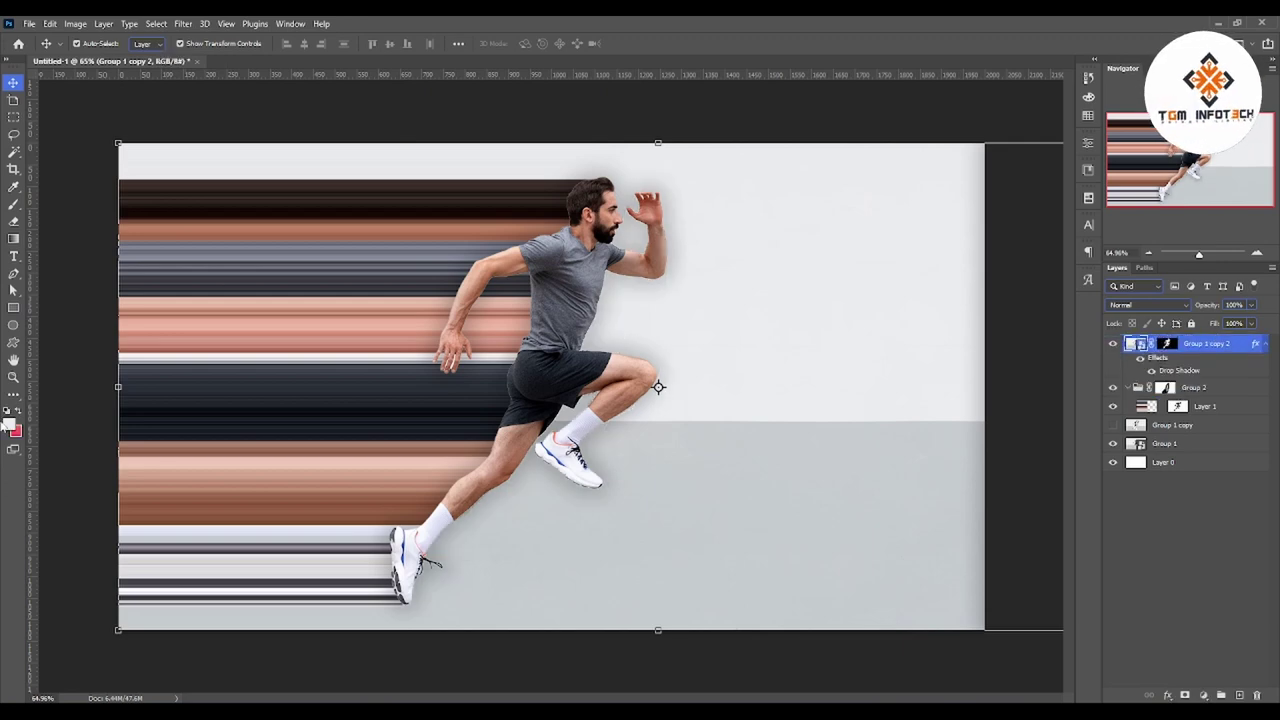
pyautogui.click(13, 377)
pyautogui.moveTo(437, 411); pyautogui.dragTo(1029, 371)
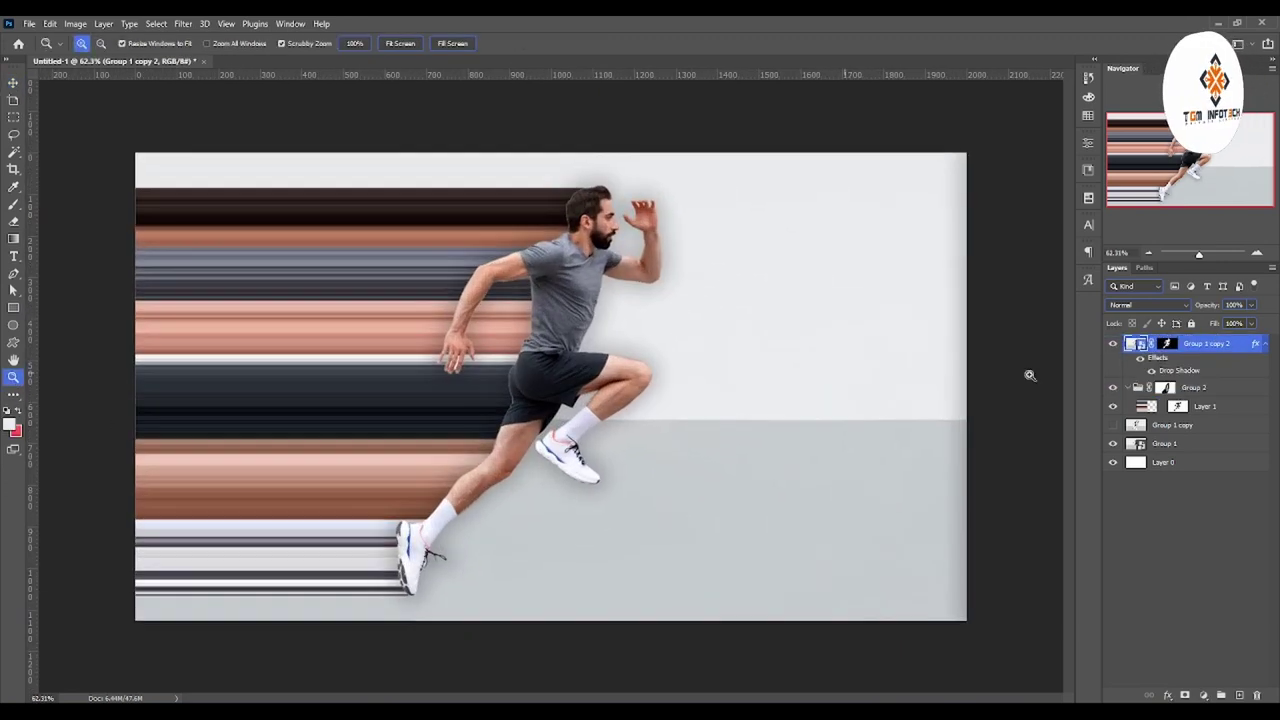
pyautogui.click(1152, 371)
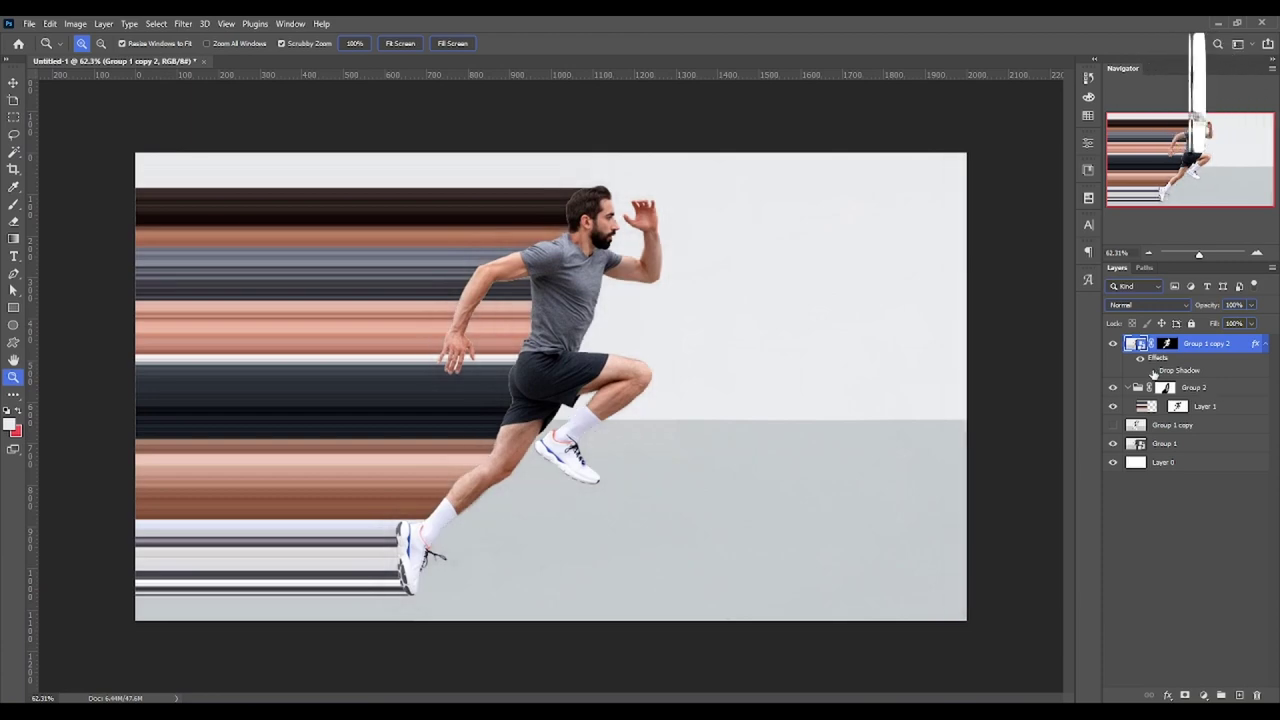
pyautogui.click(1152, 371)
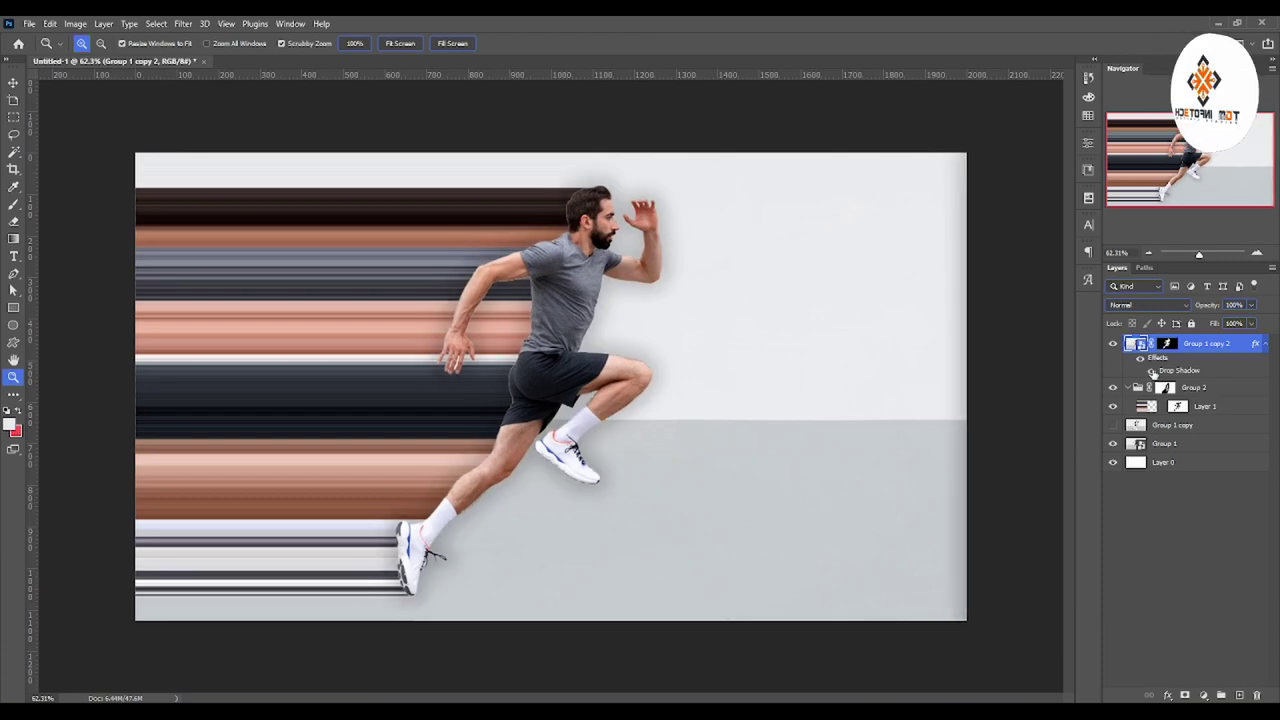